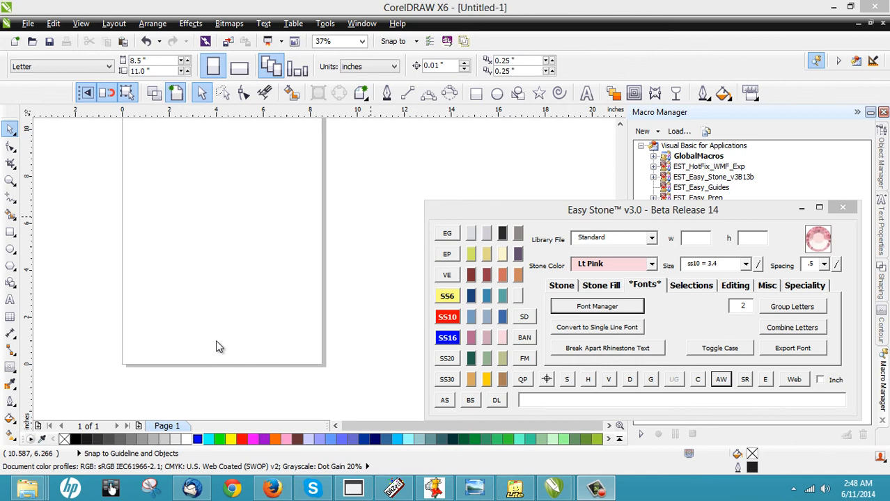
Add a letter W as artistic text and enlarge it to about 6.7 by 5.2 in, centred on the page
left_click(588, 94)
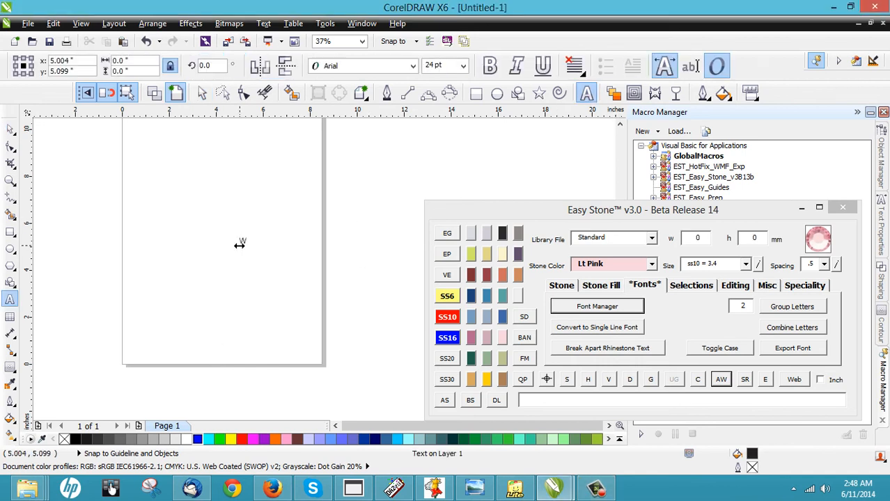
left_click(239, 244)
left_click(11, 129)
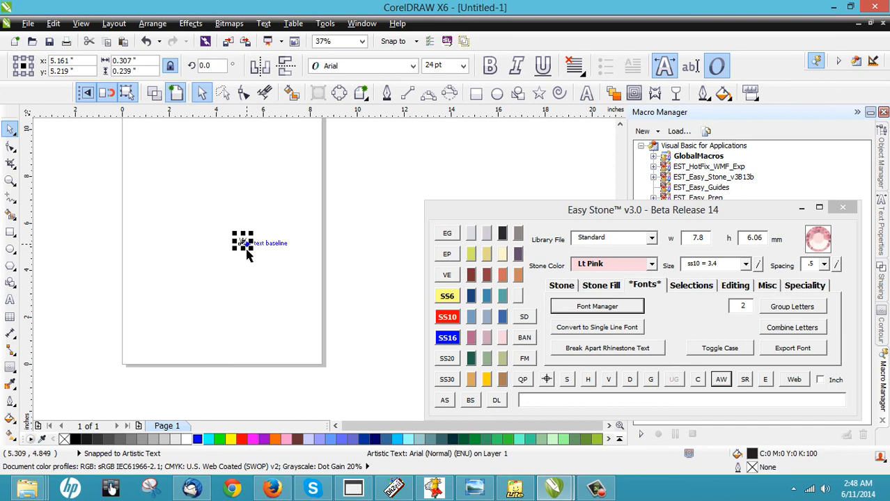
left_click_drag(250, 252, 385, 362)
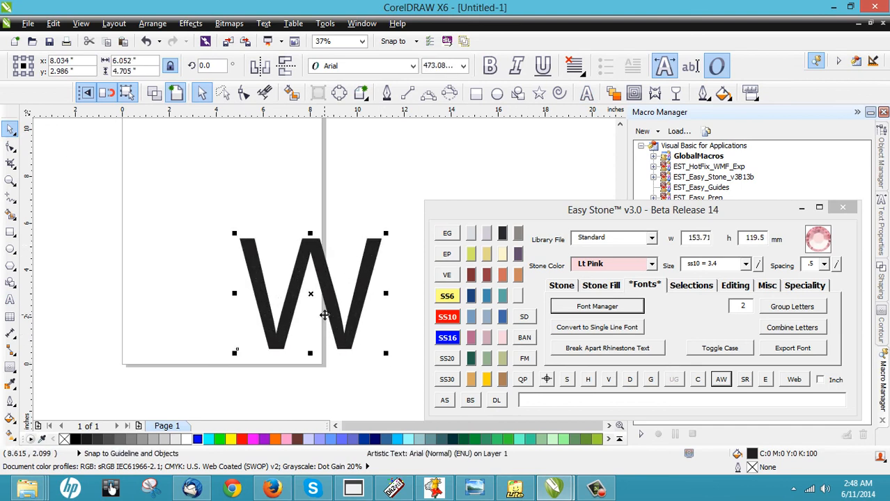
left_click_drag(323, 302, 215, 247)
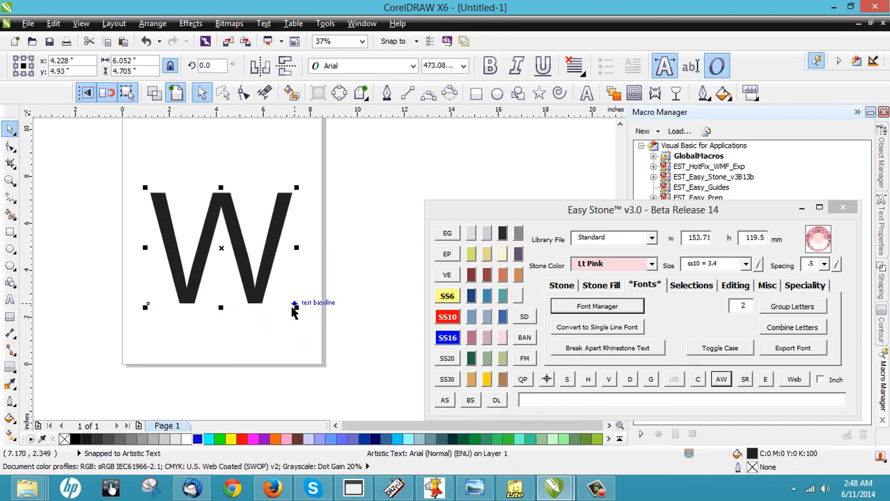
left_click_drag(296, 308, 315, 324)
left_click_drag(262, 295, 254, 283)
Open the Font Manager, search for "College" and apply the EST - College Outline font to the W
left_click(597, 307)
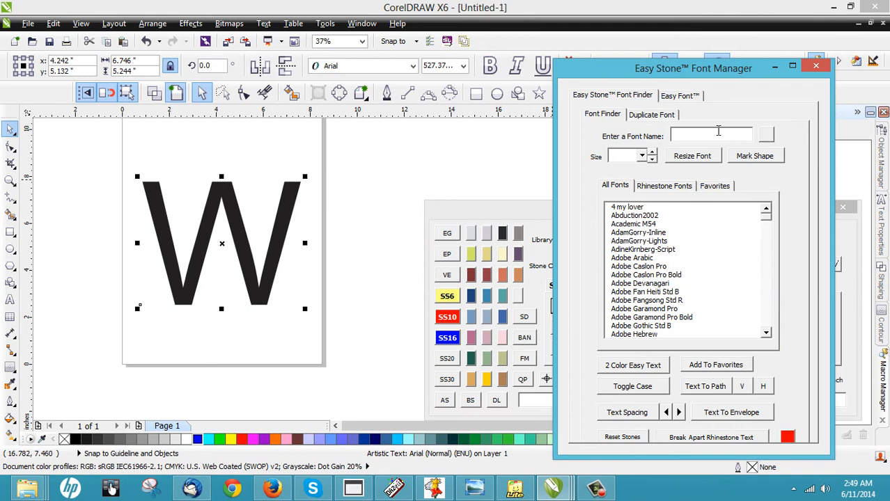
type("College")
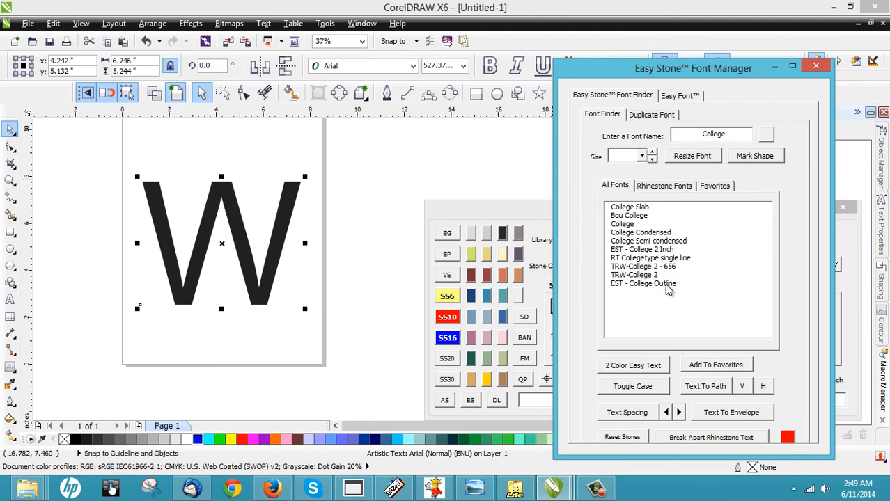
left_click(644, 284)
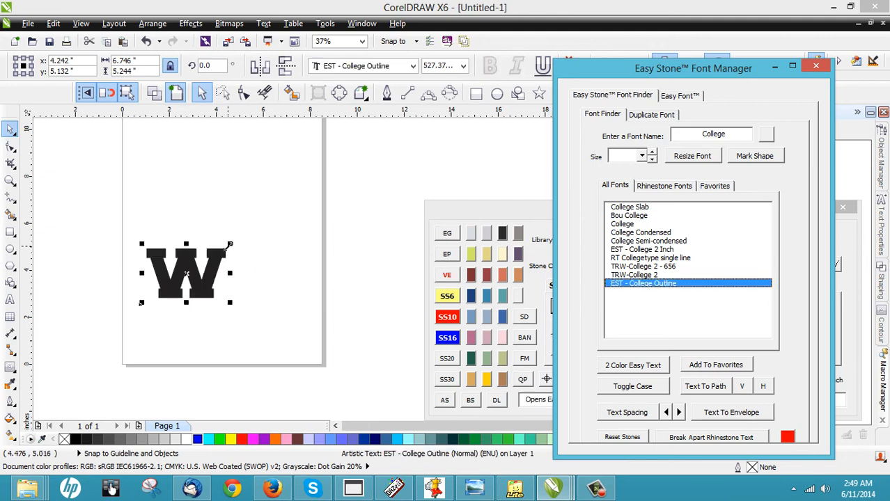
Enlarge the W to about 8 in wide by 5 in high and reposition it across the page
left_click_drag(296, 190, 315, 190)
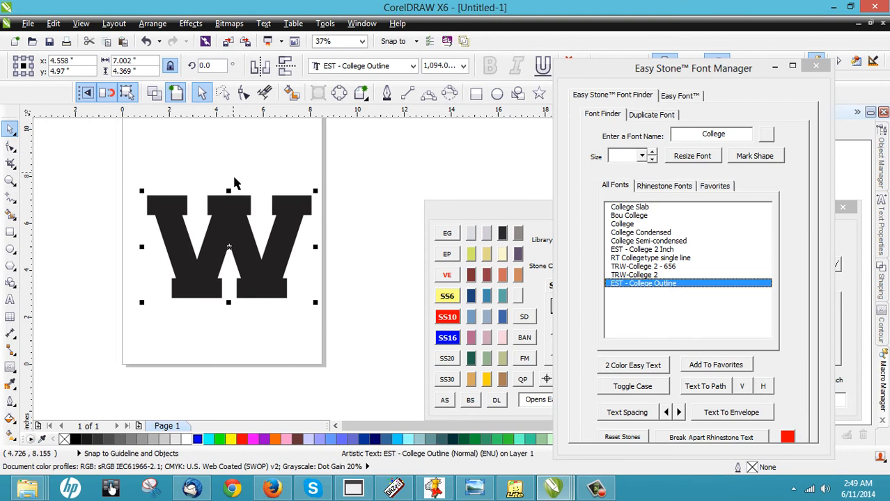
left_click(314, 192)
left_click(309, 201)
left_click_drag(315, 190, 342, 175)
left_click_drag(250, 212, 241, 208)
key("Down")
key("Down")
key("Down")
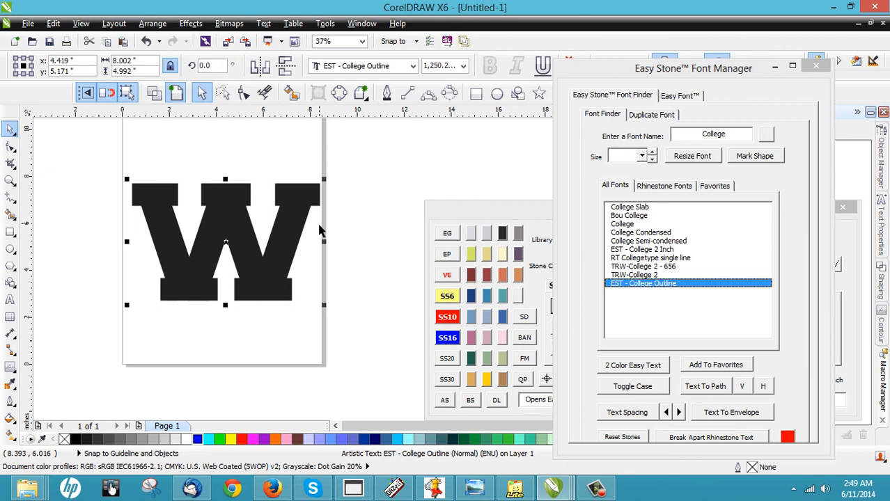
Add a second-color outline around the W with 2 Color Easy Text
left_click(639, 369)
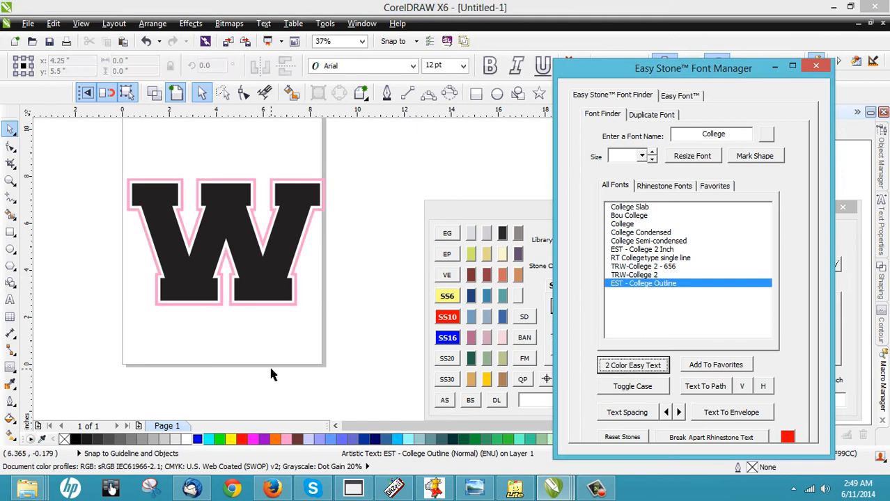
left_click(217, 318)
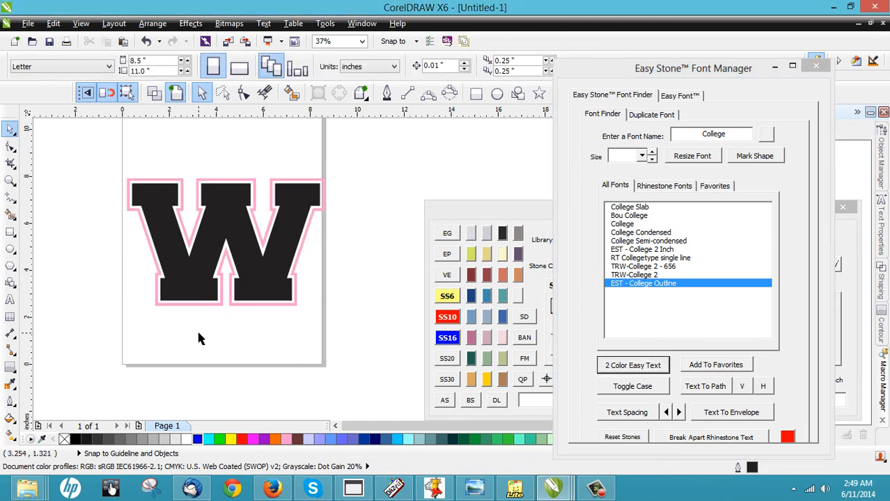
Add the name as 24 pt Arial artistic text on the empty area beside the W
left_click_drag(629, 70, 652, 111)
left_click(587, 93)
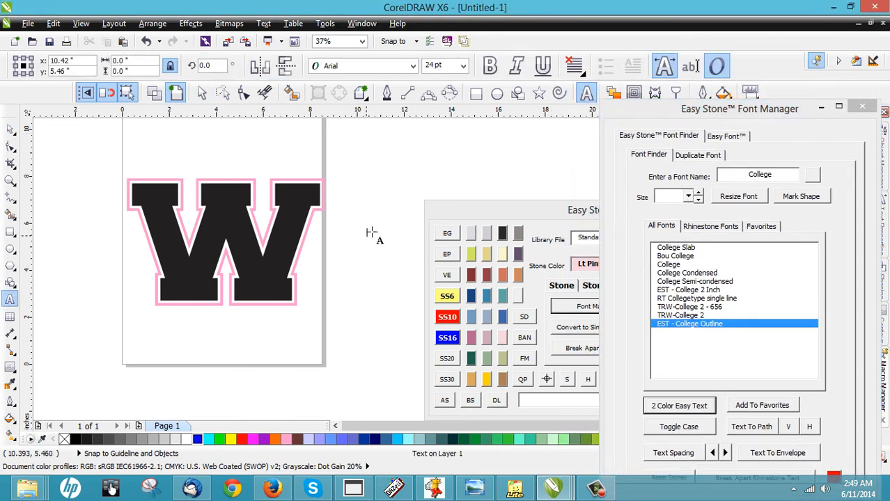
type("il")
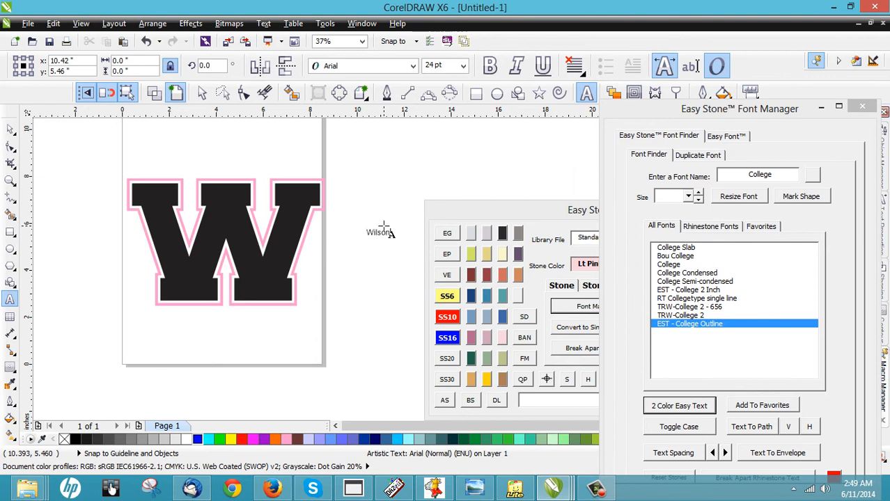
type("son")
key("ctrl+space")
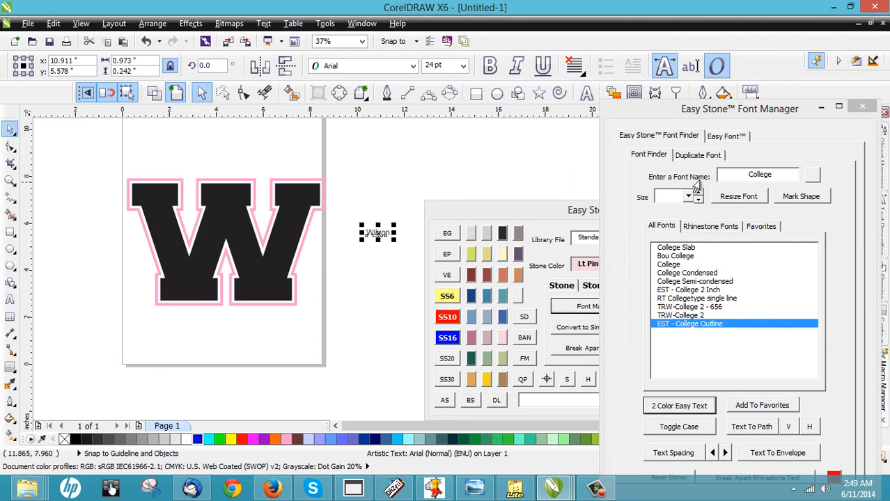
Search the fonts for "Doll" and apply Dollie Script Personal Use to the name
left_click_drag(725, 110, 690, 73)
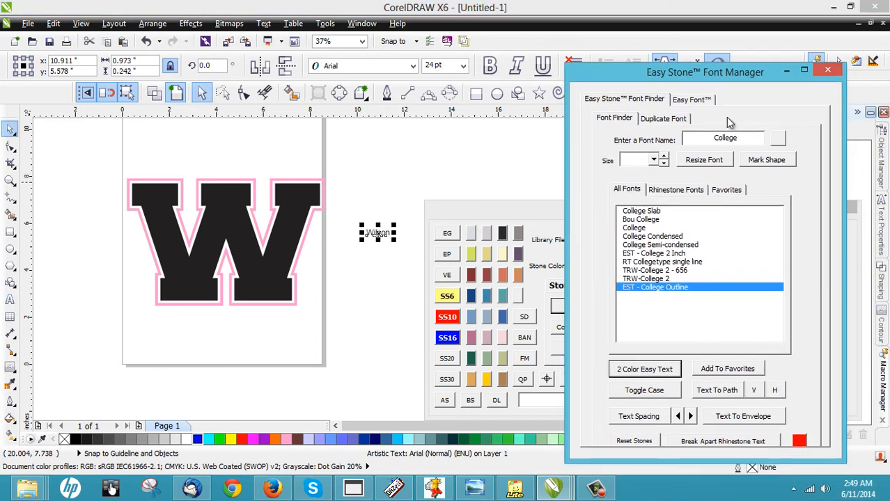
double_click(696, 142)
type("Doll")
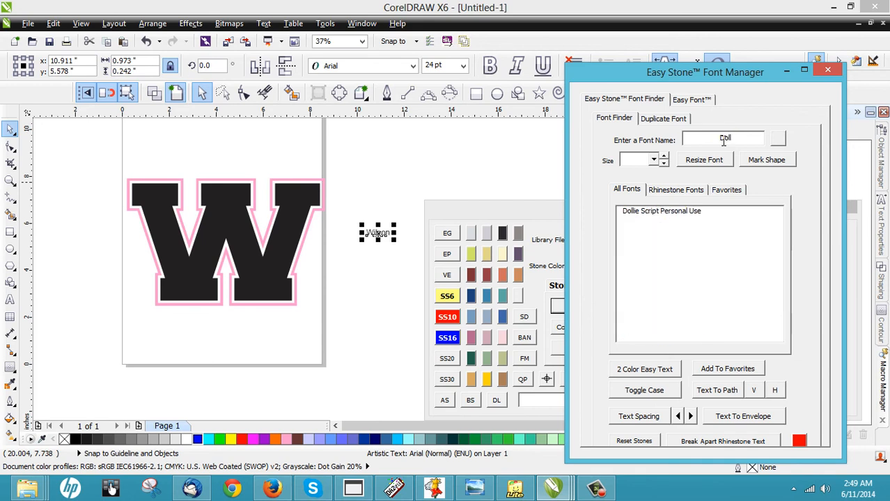
left_click(667, 211)
left_click(357, 248)
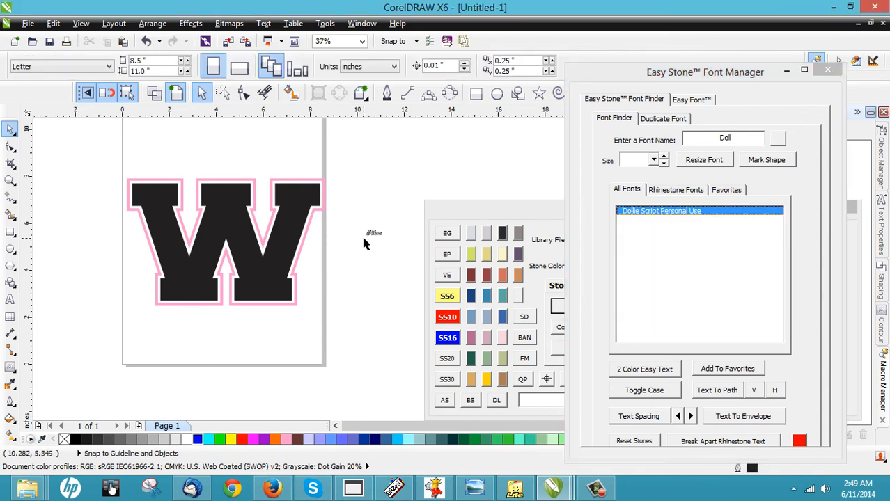
Enlarge the script name to about 8.9 in wide and fill it with light blue
left_click(364, 237)
left_click_drag(361, 241, 172, 310)
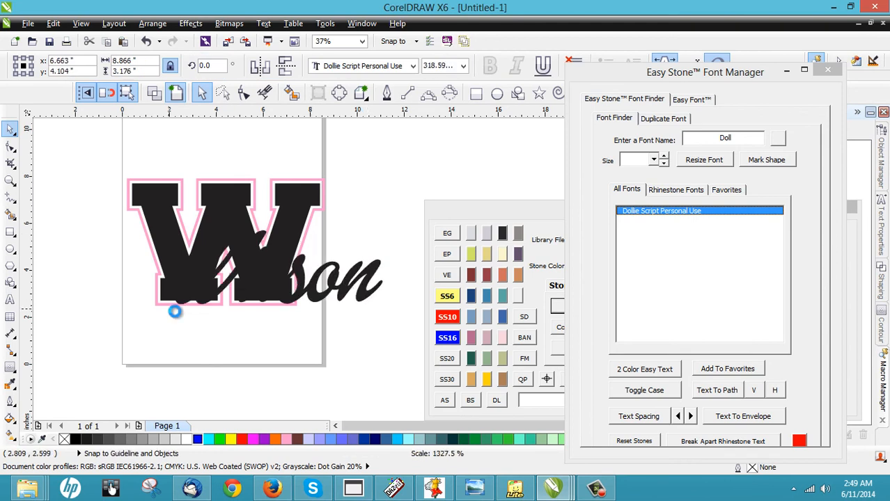
left_click(330, 441)
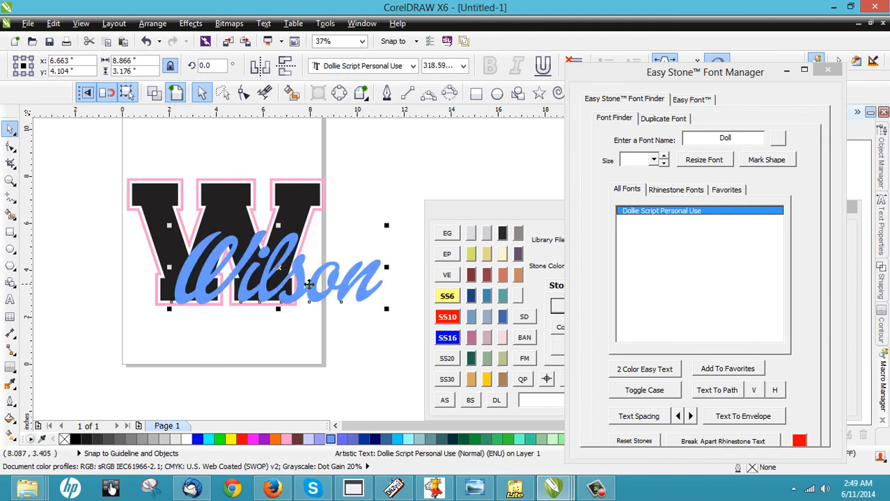
Place the script name across the middle of the W and rotate it upward by about 7.9 degrees
left_click_drag(323, 271, 271, 251)
left_click(275, 248)
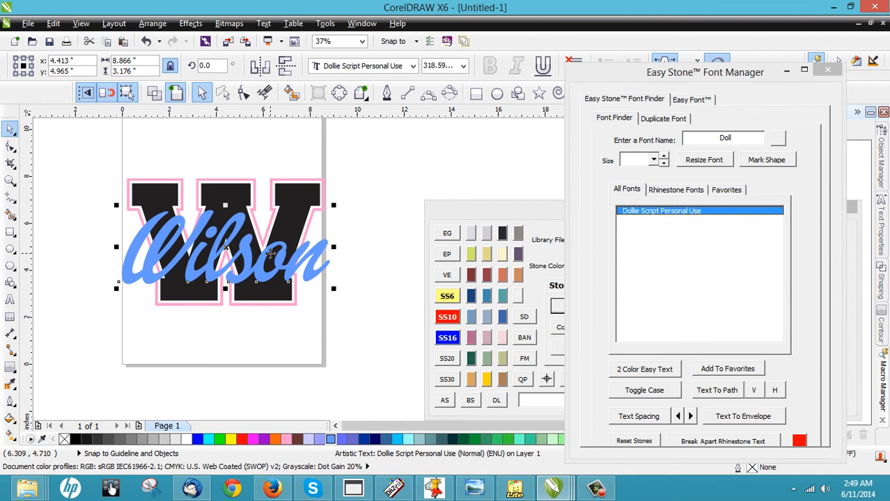
left_click_drag(334, 290, 340, 270)
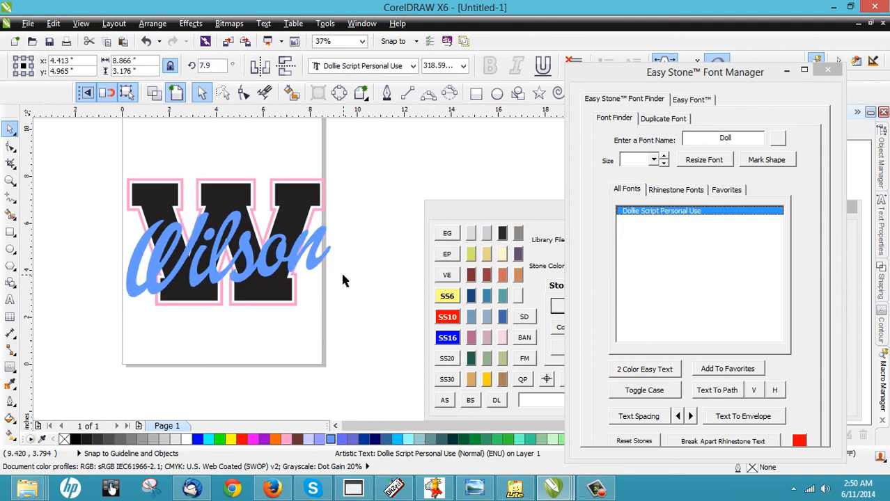
scroll(340, 270, "up", 2)
scroll(367, 251, "down", 2)
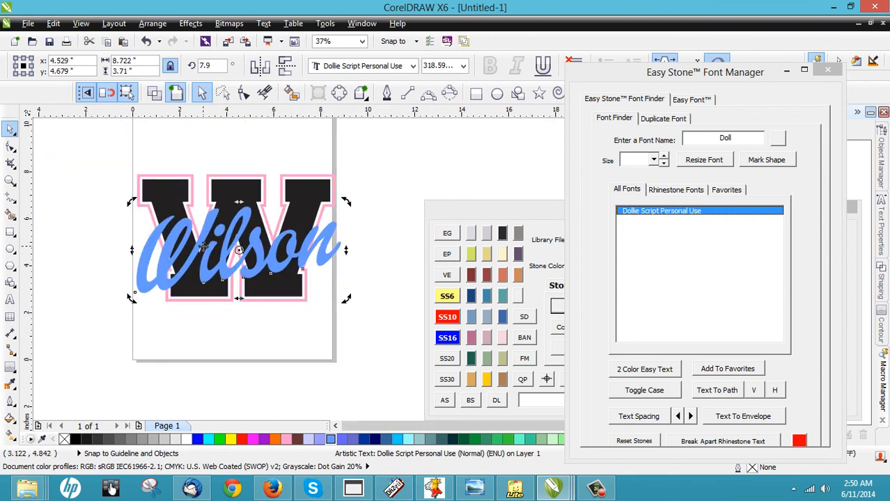
left_click(209, 359)
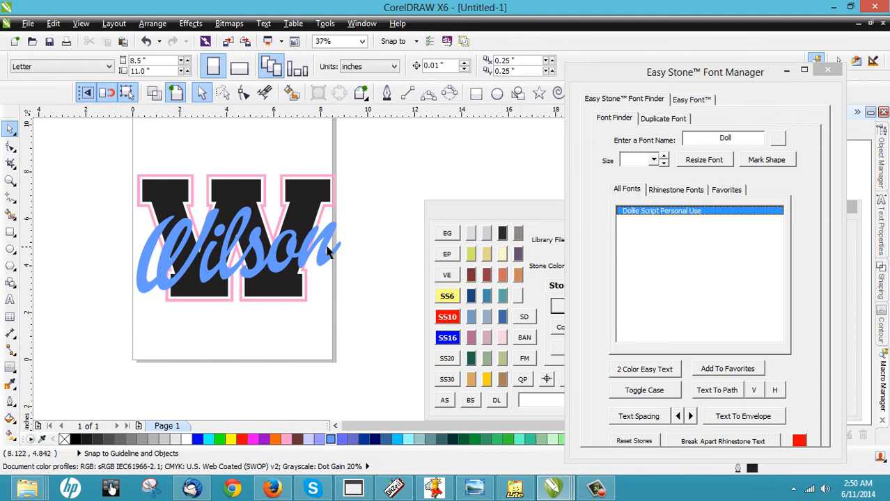
left_click_drag(328, 251, 326, 236)
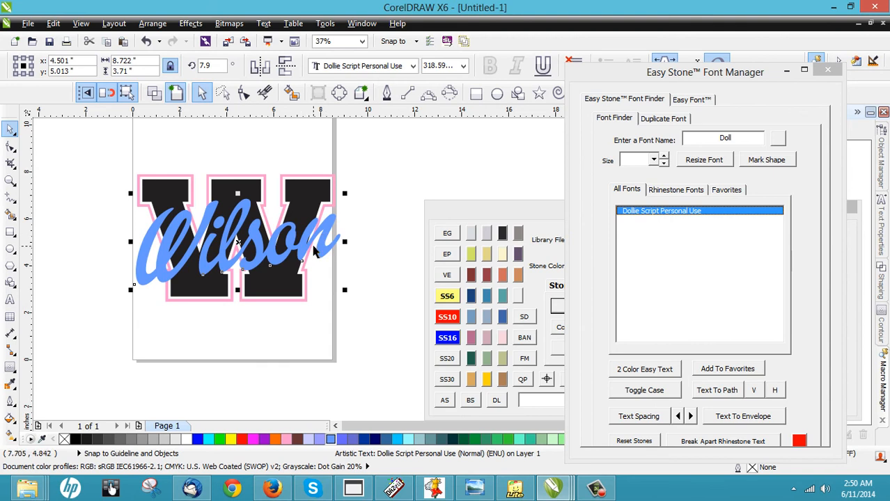
Align the script name with the W by their centers, both vertically and horizontally
left_click(309, 205, "shift")
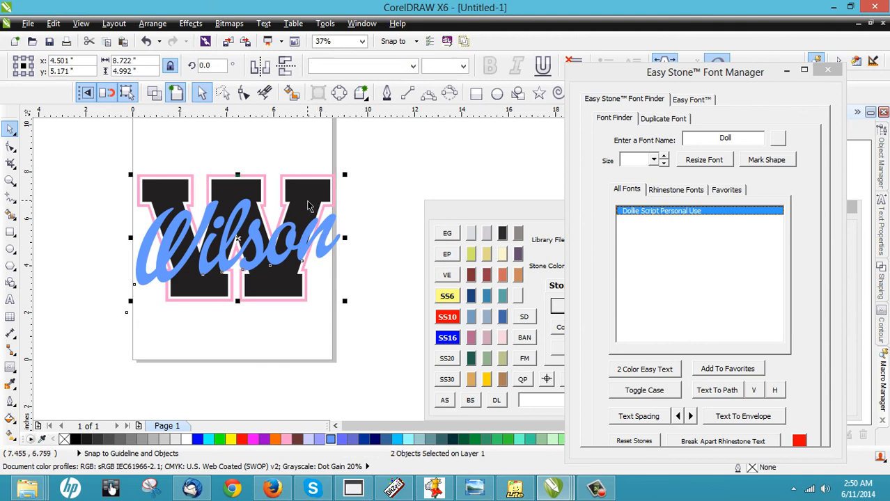
key("e")
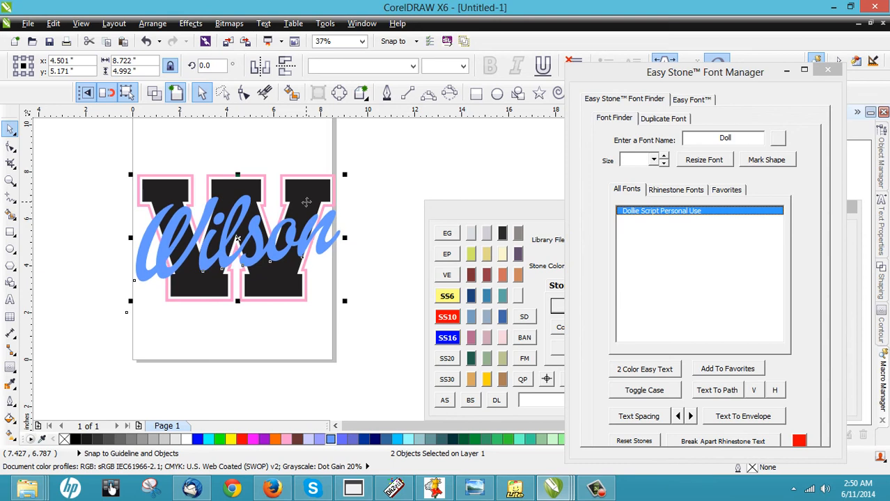
key("c")
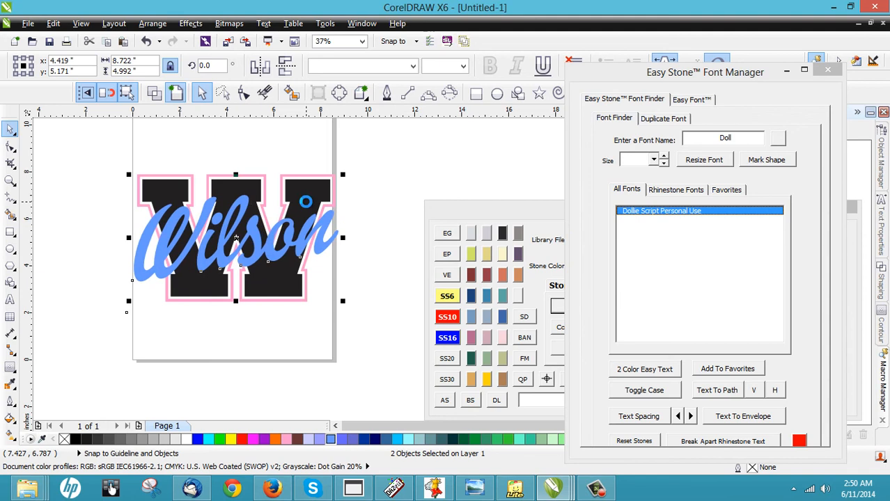
left_click(90, 274)
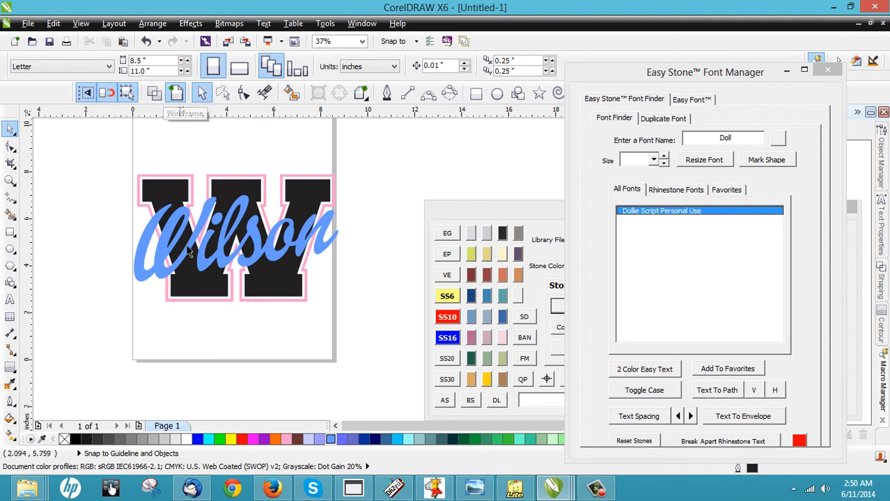
Switch the drawing to wireframe display and weld the overlapping letters of the script name into one curve
left_click(155, 96)
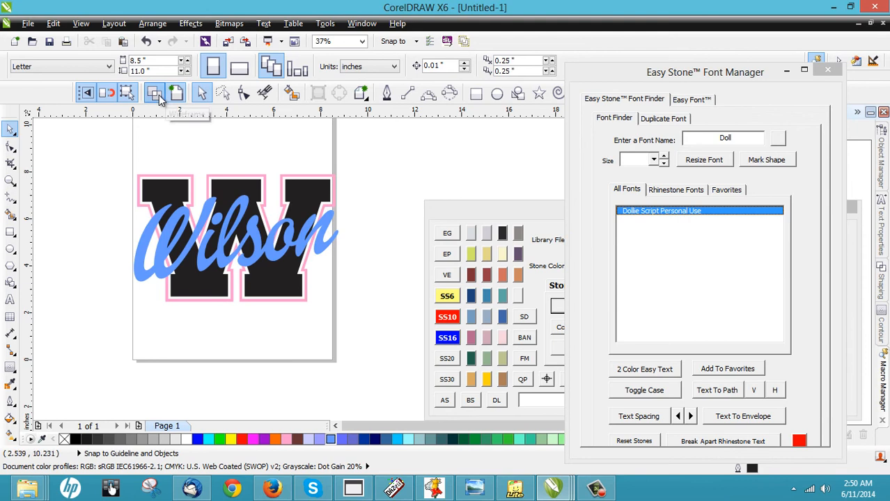
scroll(215, 256, "up", 2)
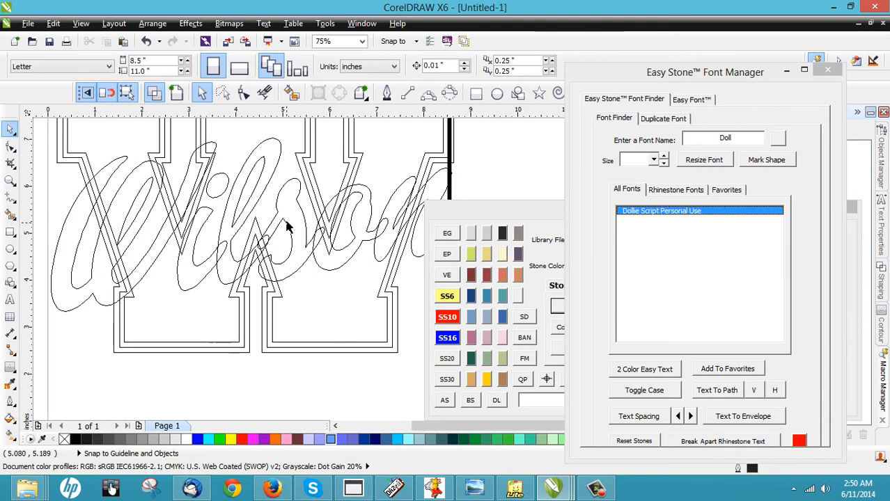
left_click(273, 152)
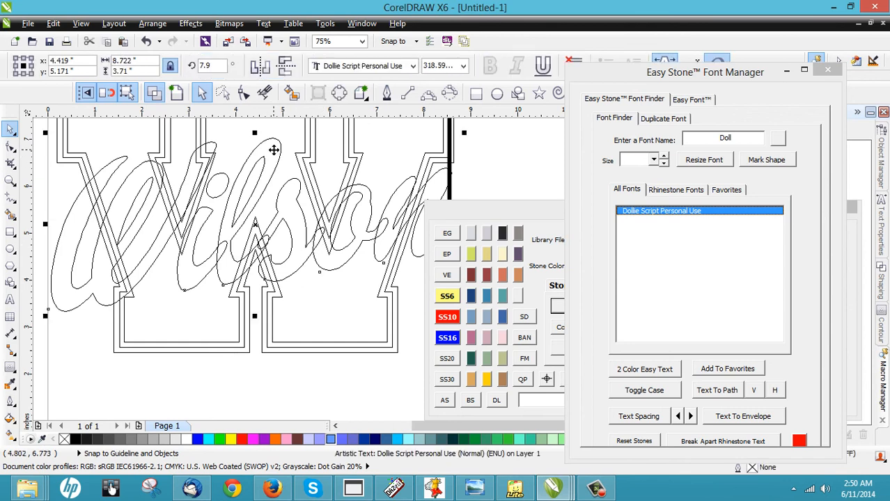
left_click(360, 93)
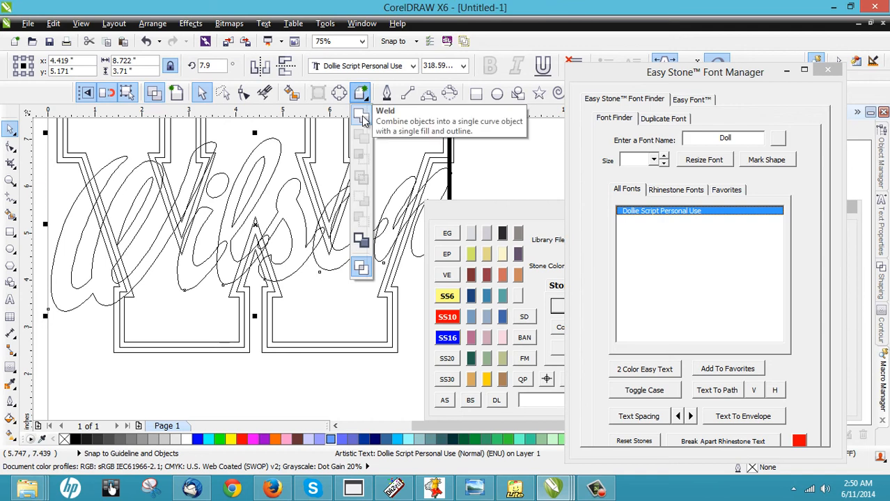
left_click(361, 119)
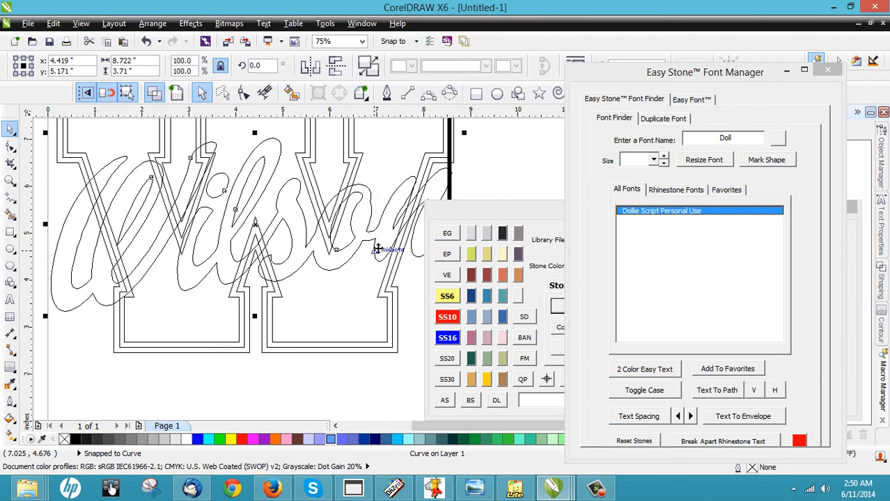
Move the welded name below the W to inspect its outline and undo the move
scroll(298, 237, "down", 2)
left_click_drag(296, 242, 249, 376)
left_click(261, 376)
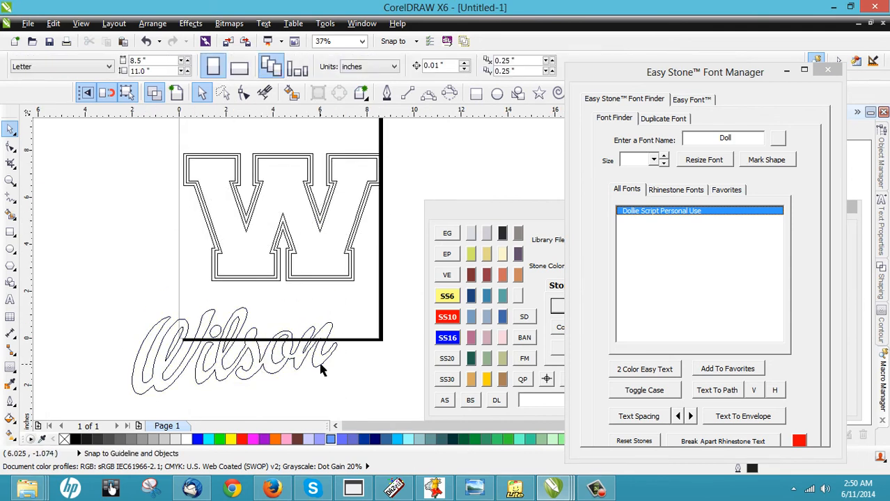
key("ctrl+z")
scroll(407, 202, "up", 2)
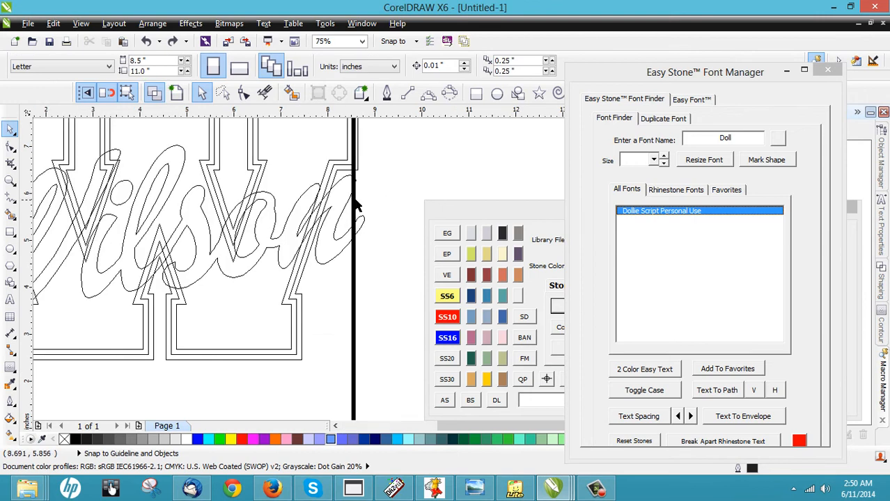
Add a one-step yellow outside contour of about 0.106" around the welded script name and break the contour group apart
left_click(350, 202)
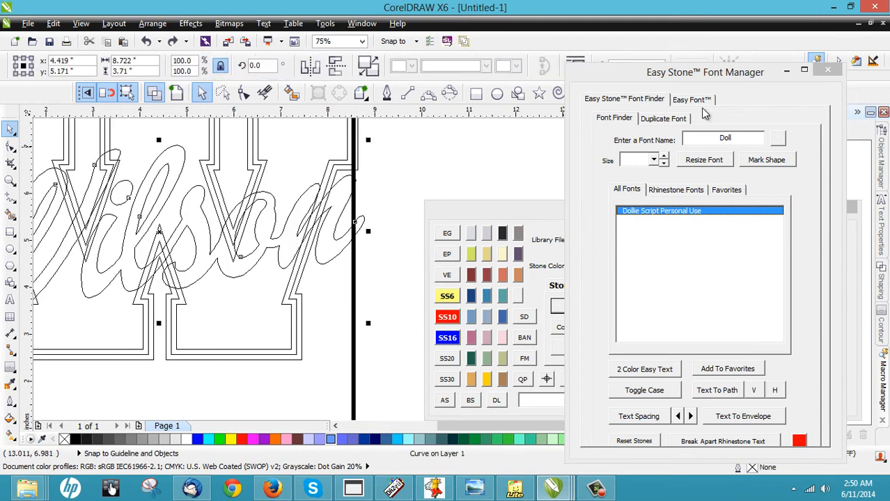
left_click_drag(729, 82, 722, 163)
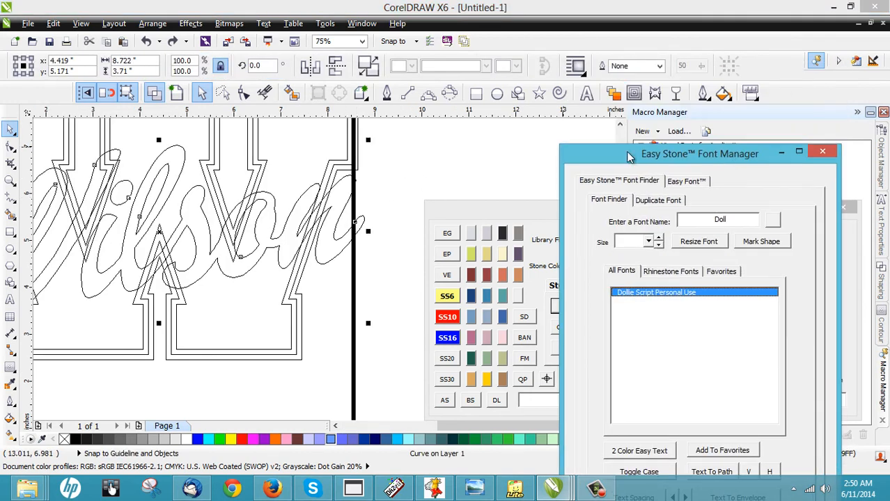
left_click(633, 93)
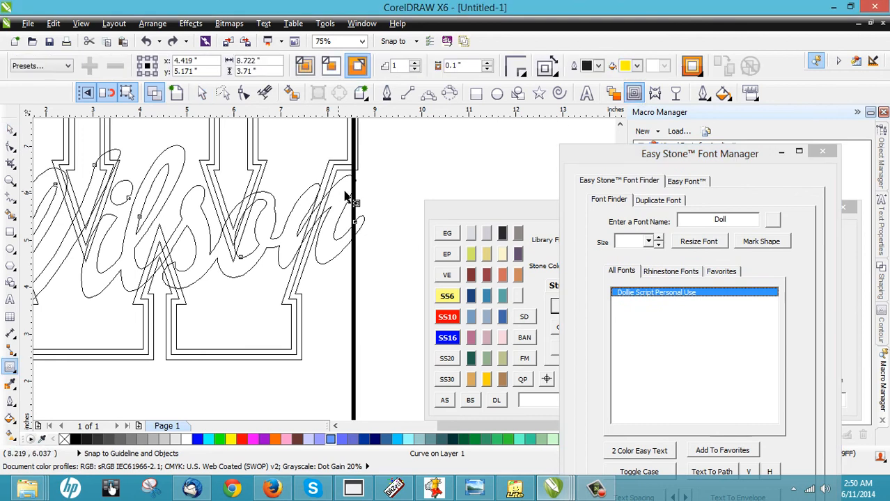
left_click_drag(369, 185, 361, 230)
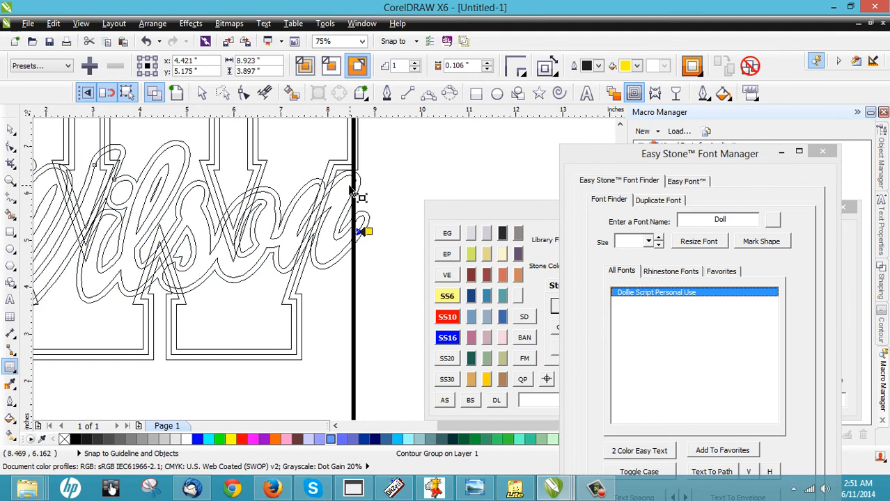
scroll(360, 185, "up", 2)
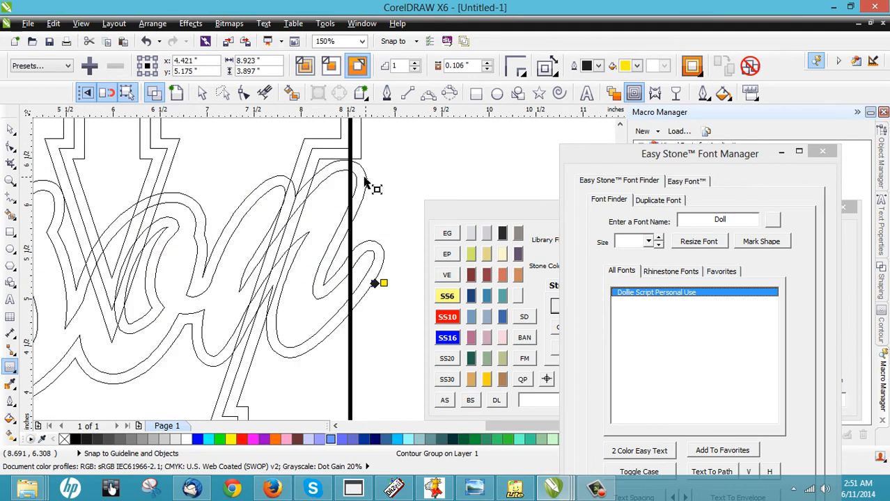
right_click(364, 179)
left_click(390, 200)
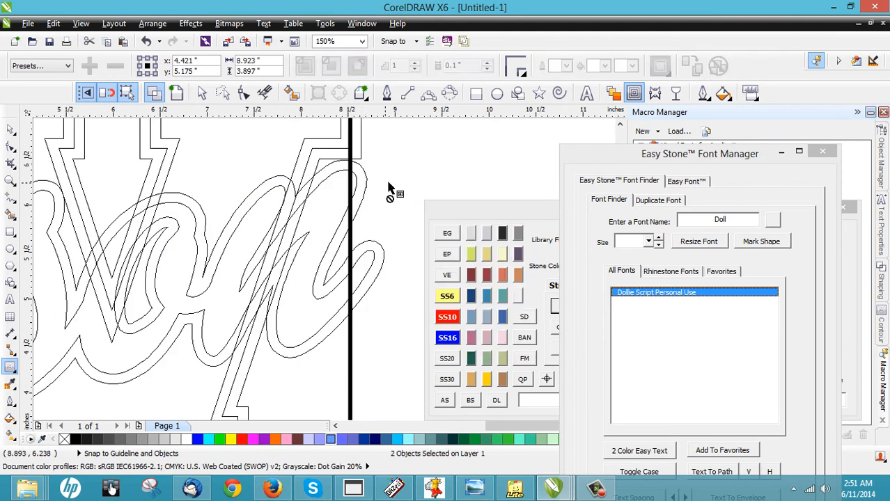
left_click(372, 183)
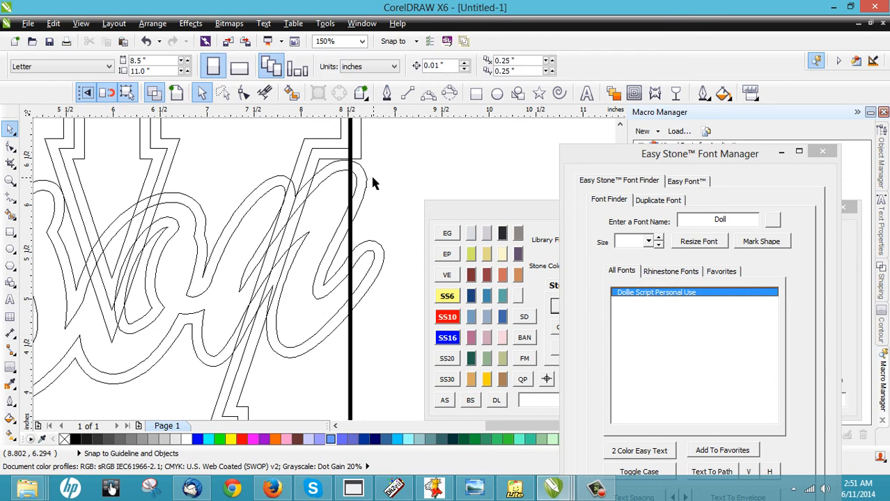
Add a red outside contour of about 0.048" around the yellow contour and break it apart as a separate curve
left_click(366, 179)
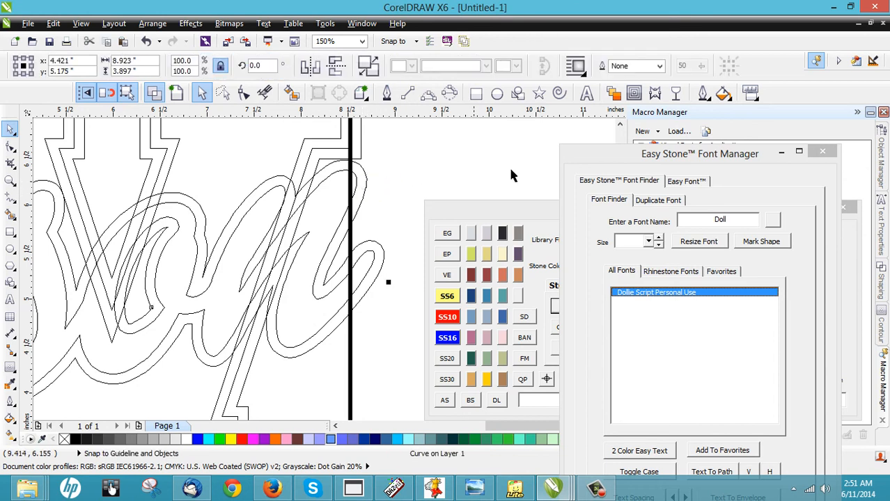
left_click(634, 94)
left_click(637, 66)
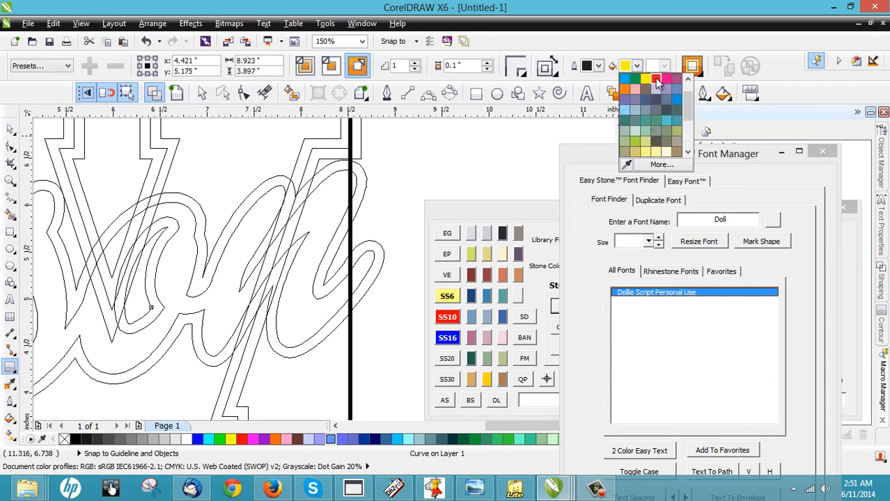
left_click(644, 87)
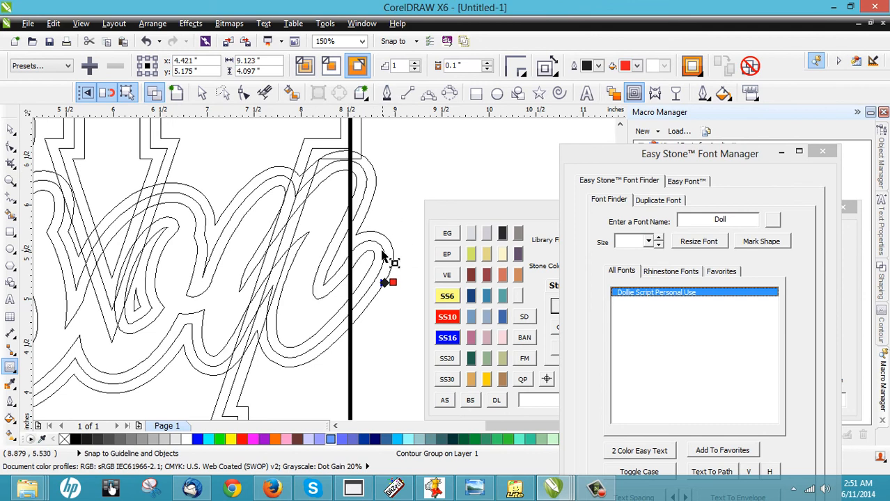
scroll(385, 280, "up", 2)
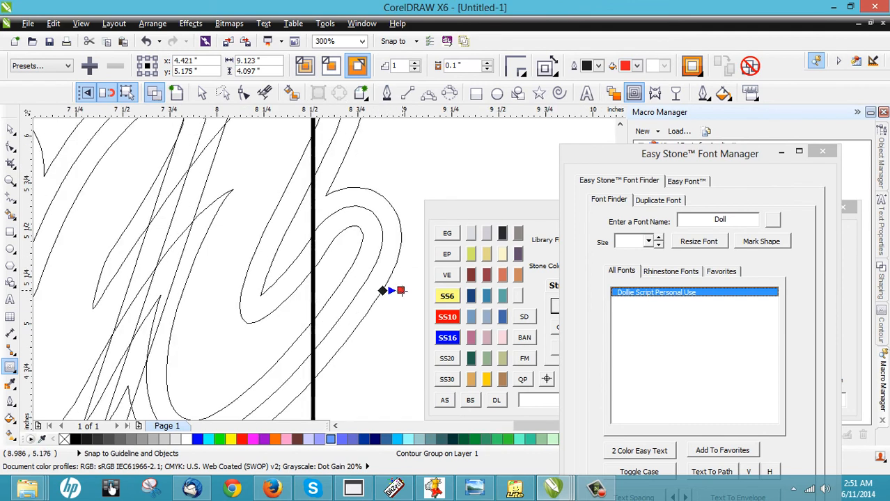
left_click_drag(401, 292, 392, 306)
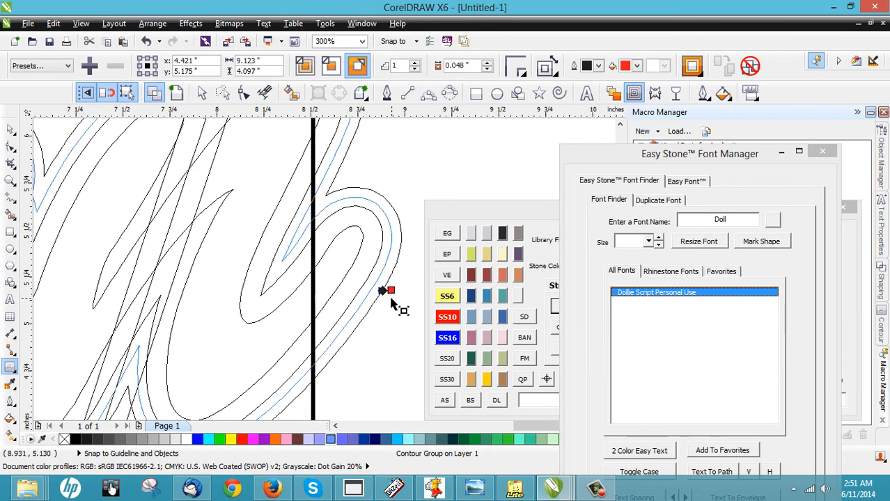
left_click_drag(391, 305, 392, 305)
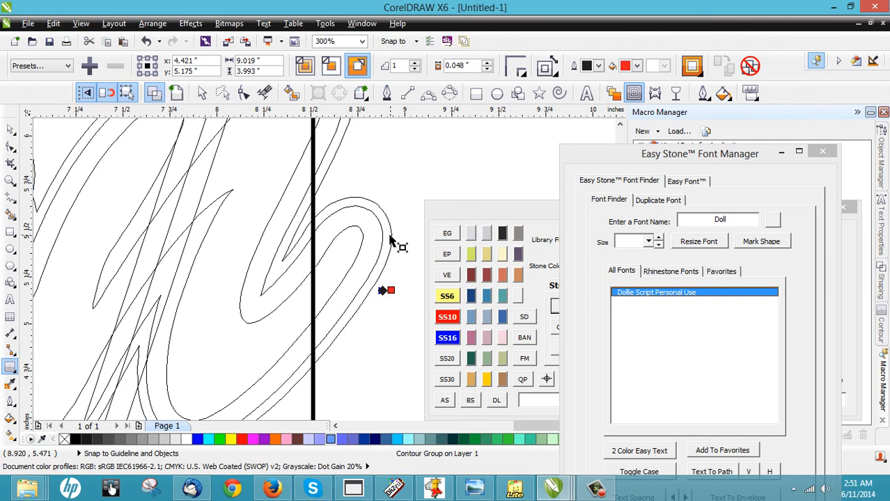
right_click(390, 288)
left_click(418, 312)
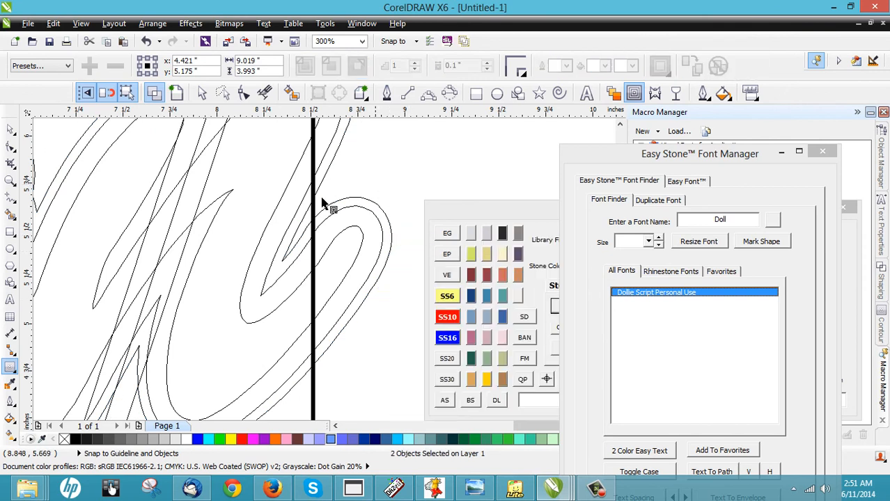
left_click(11, 129)
left_click(375, 191)
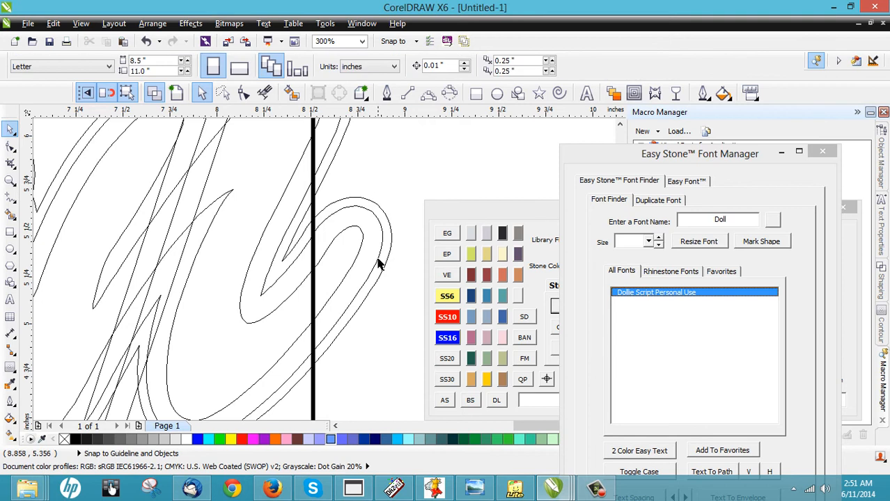
Trim the inner letter shape of the W with the outermost contour of the script name
scroll(380, 264, "down", 2)
scroll(380, 217, "down", 2)
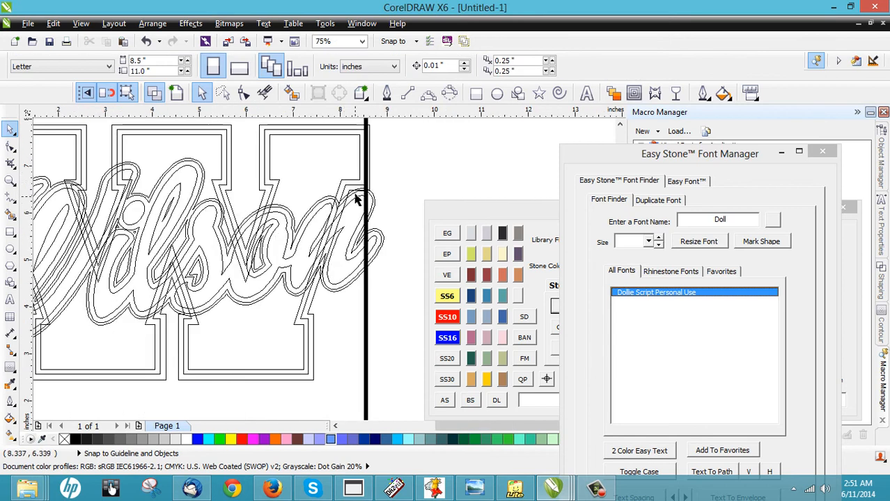
scroll(355, 199, "up", 2)
scroll(376, 196, "up", 2)
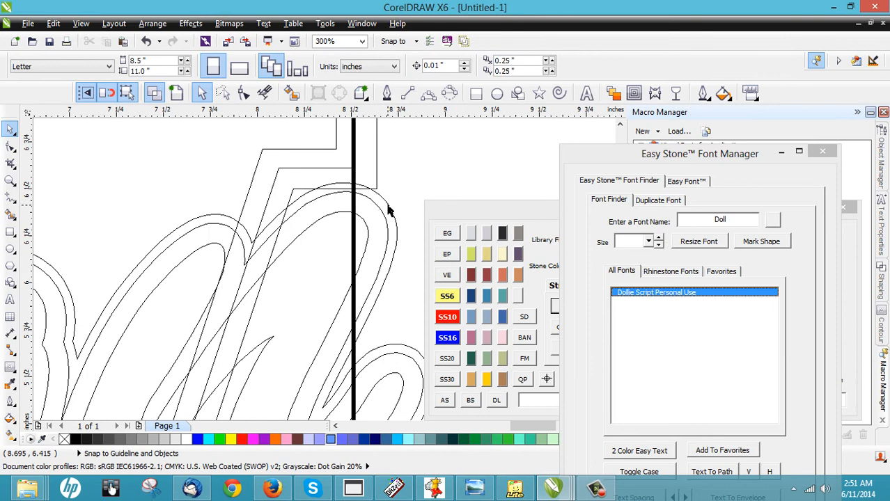
left_click(387, 205)
scroll(393, 212, "down", 1)
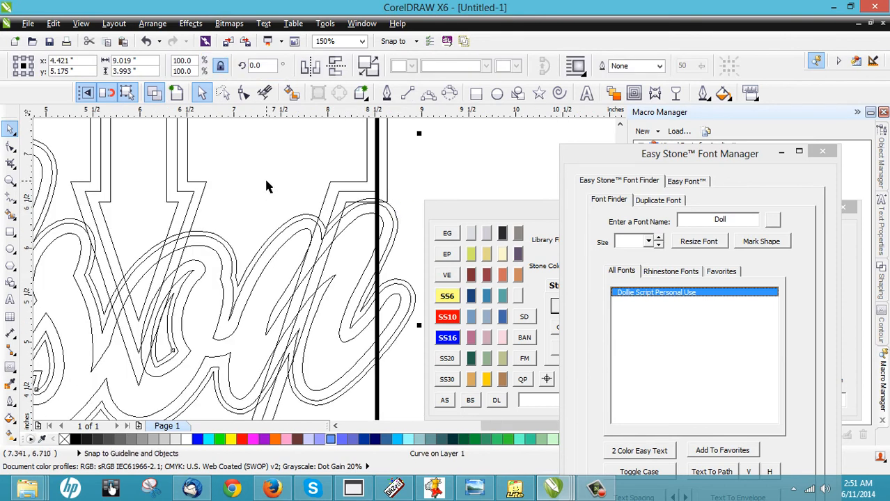
key("ctrl+a")
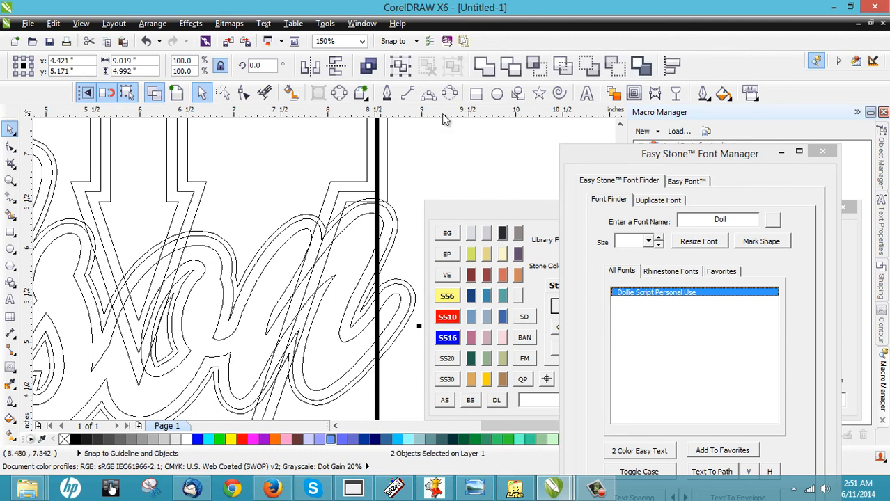
left_click(510, 66)
left_click(410, 172)
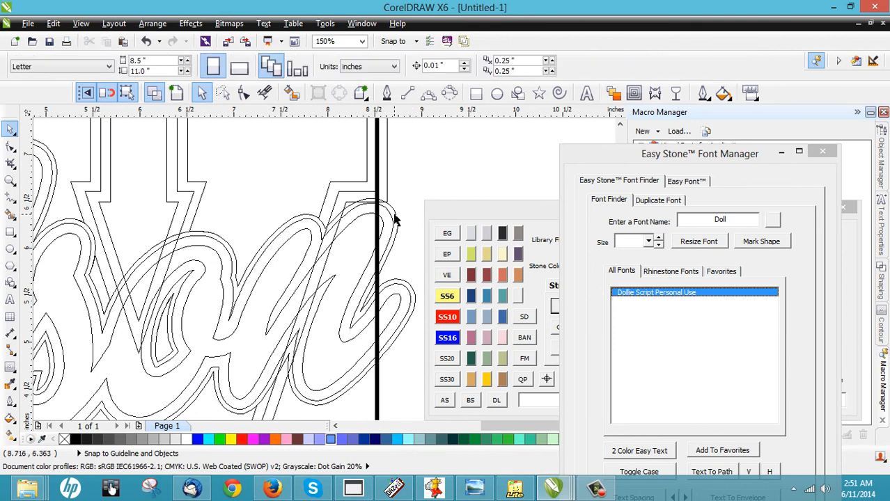
Trim the outer border of the W with the outermost contour of the script name
left_click(394, 213)
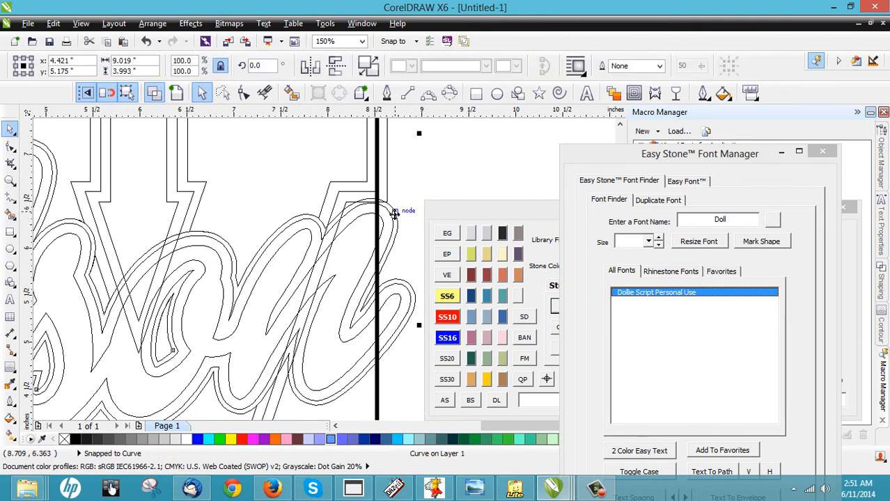
left_click(383, 162, "shift")
left_click(512, 65)
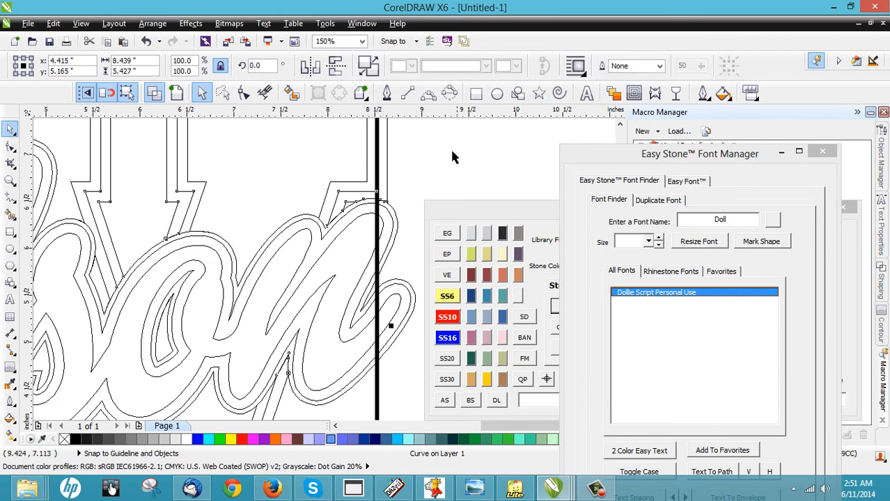
Delete the outermost contour around the script name and switch the drawing back to full-color display
left_click(410, 190)
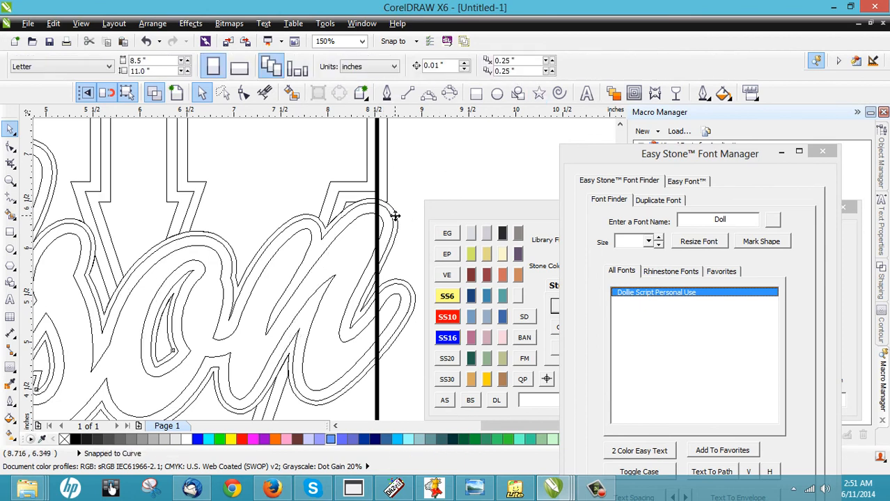
left_click(395, 216)
key("Delete")
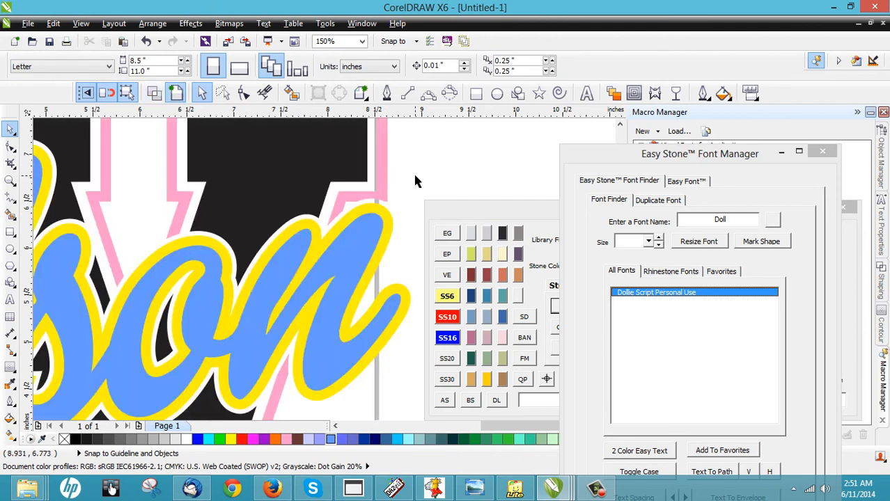
Combine the blue script name with its yellow contour so that only a yellow outline band is left
scroll(415, 177, "down", 1)
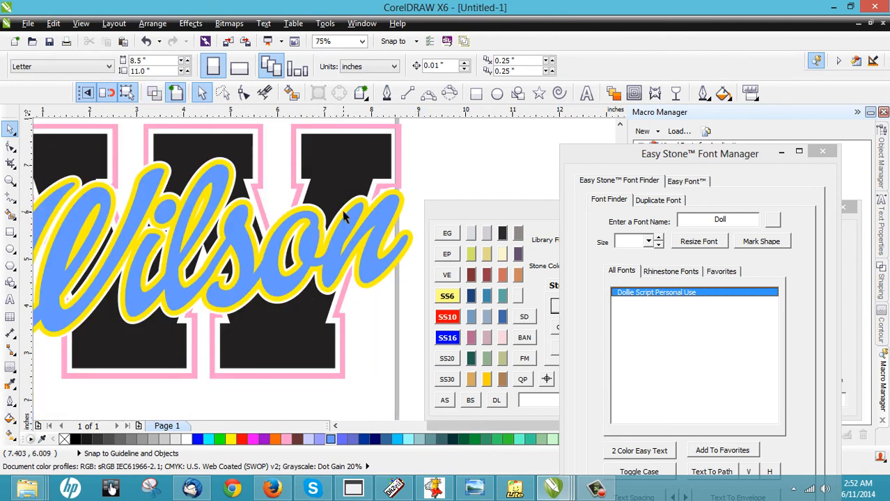
scroll(343, 217, "down", 1)
scroll(224, 224, "up", 1)
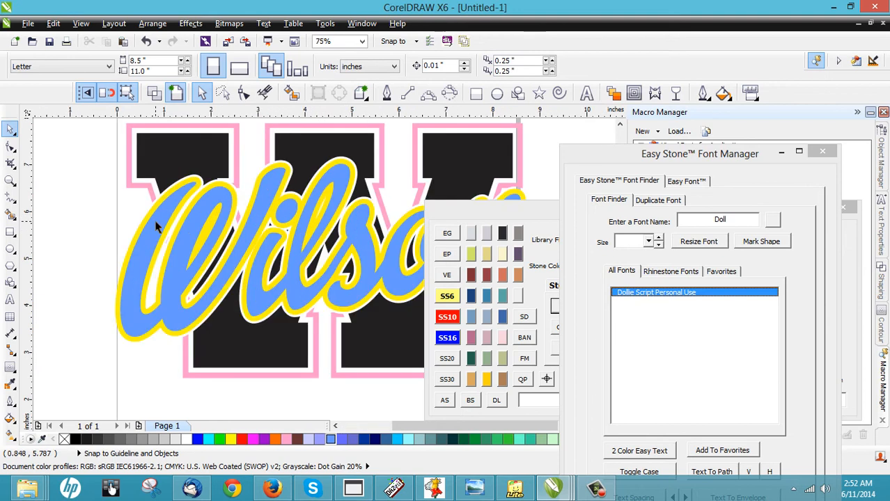
scroll(158, 229, "up", 1)
left_click(154, 237)
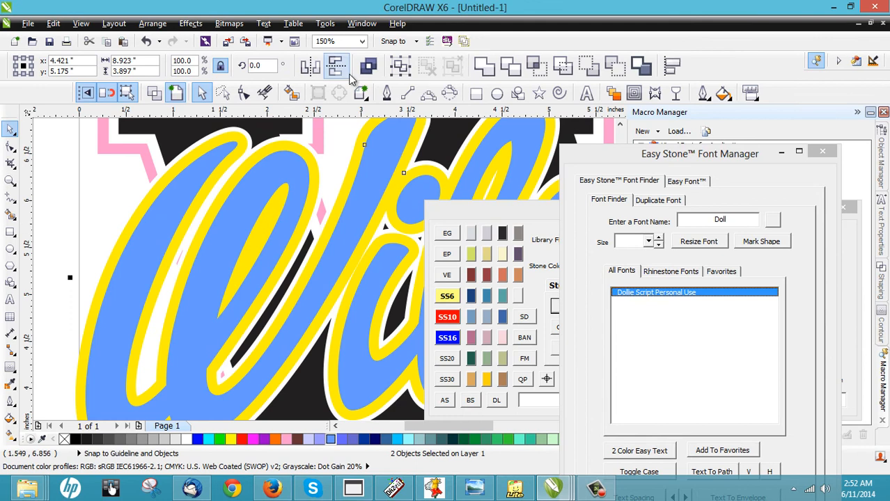
left_click(368, 65)
left_click(97, 201)
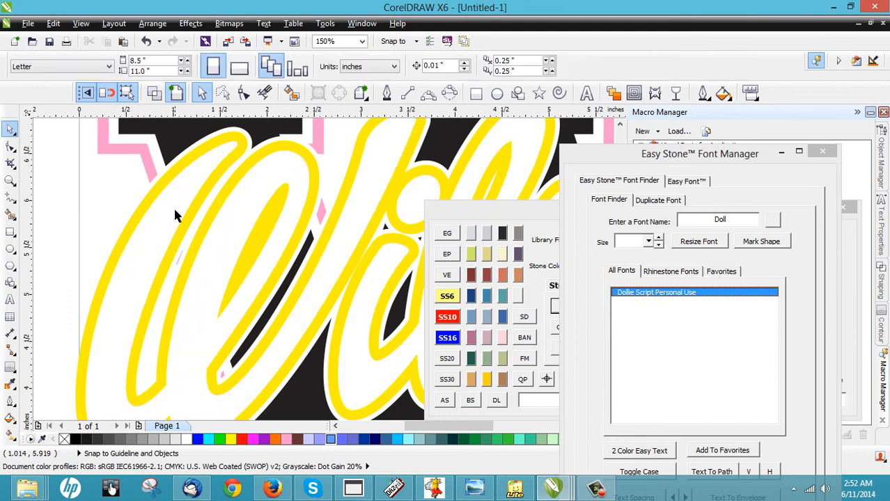
Select the whole design and set its width to 9.5" with proportions locked
scroll(139, 209, "down", 1)
scroll(116, 220, "down", 1)
left_click_drag(83, 149, 360, 317)
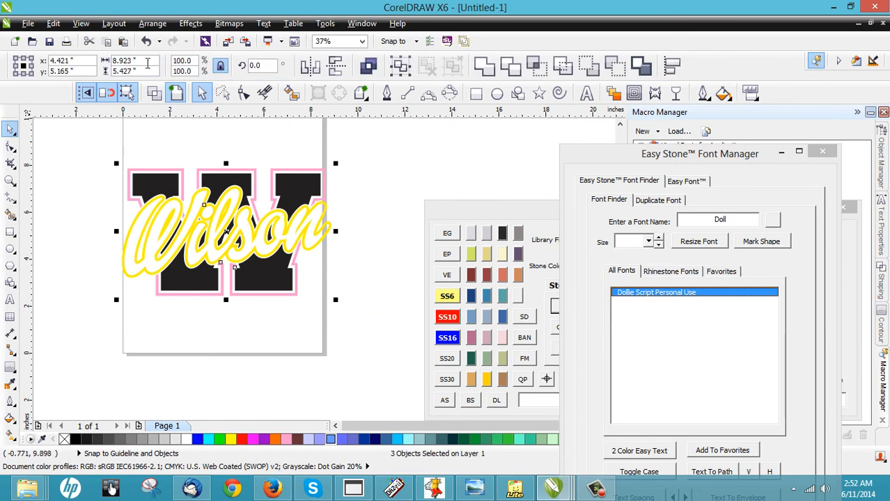
left_click_drag(149, 61, 113, 61)
type("9.5")
key("Return")
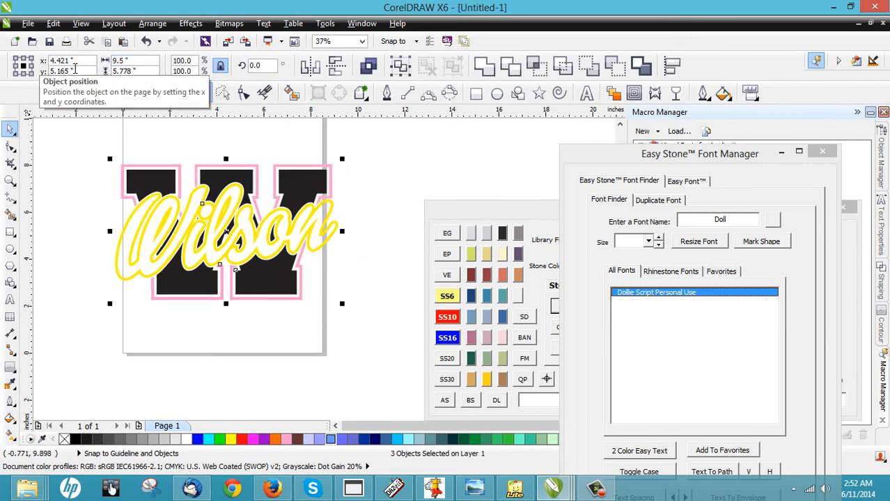
Close the Easy Stone Font Manager and add a black weed box behind the design
left_click(825, 161)
left_click(823, 156)
left_click(724, 380)
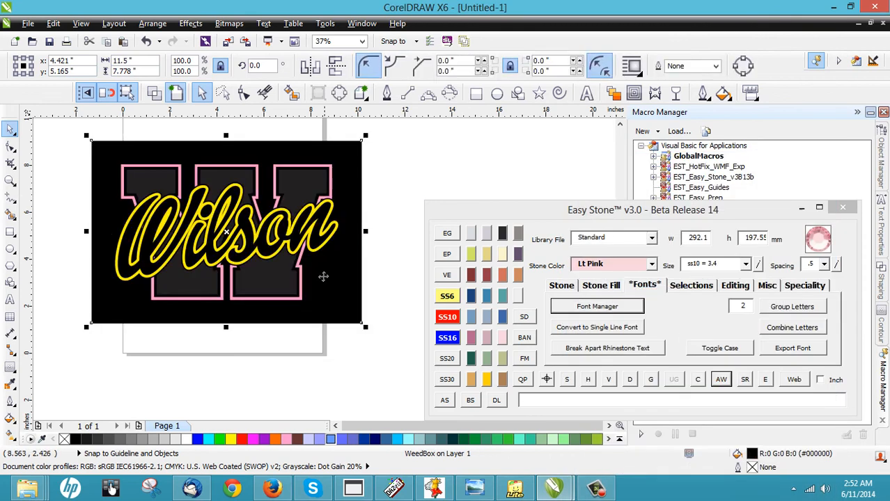
left_click(387, 210)
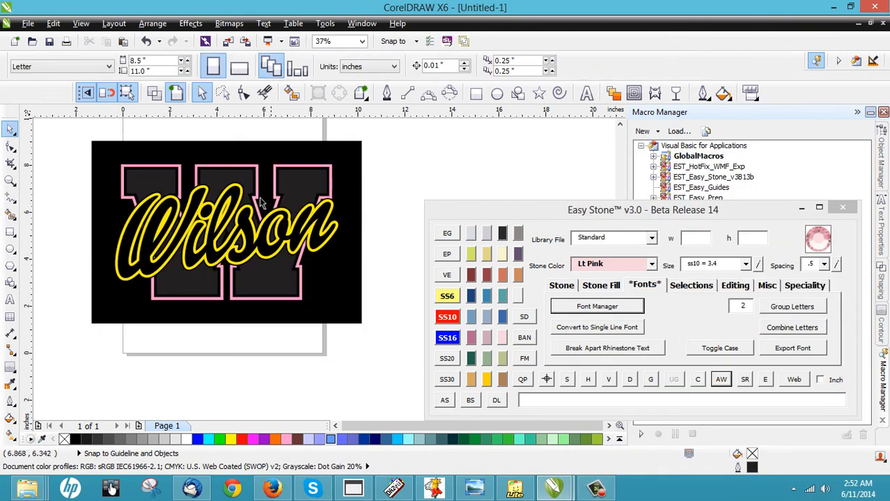
Fill the inner letter shape of the W with white
left_click(212, 181)
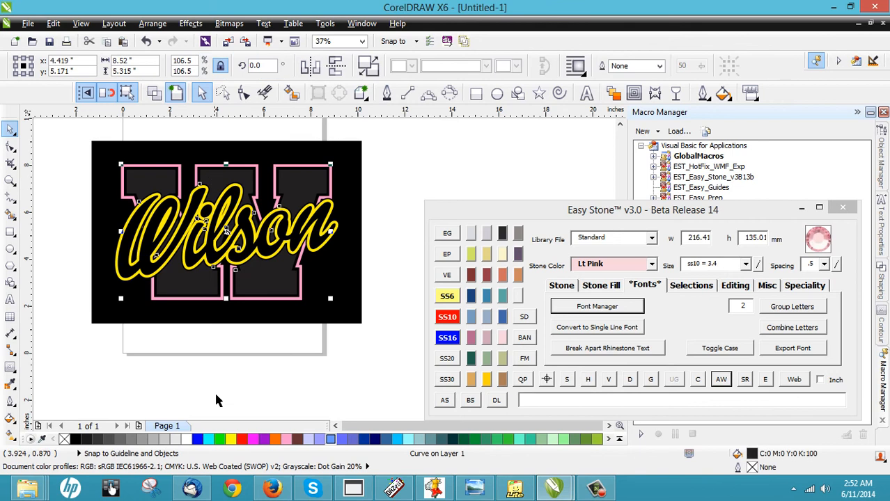
left_click(187, 439)
left_click(145, 380)
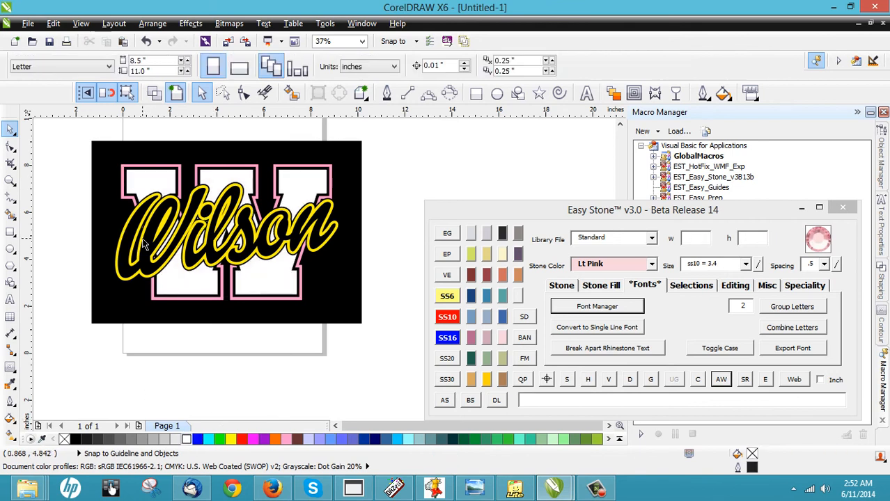
Recolor the pink outline of the W and the yellow outline band of the script name red
left_click(167, 304)
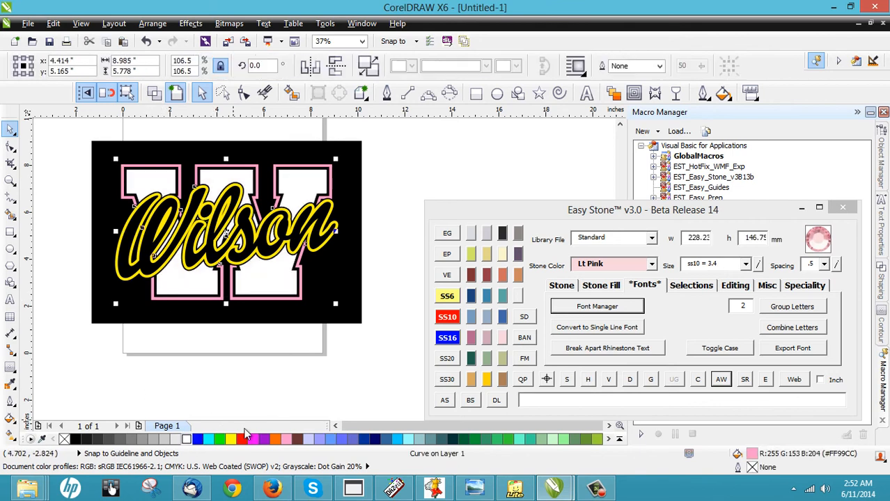
left_click(243, 440)
left_click(165, 376)
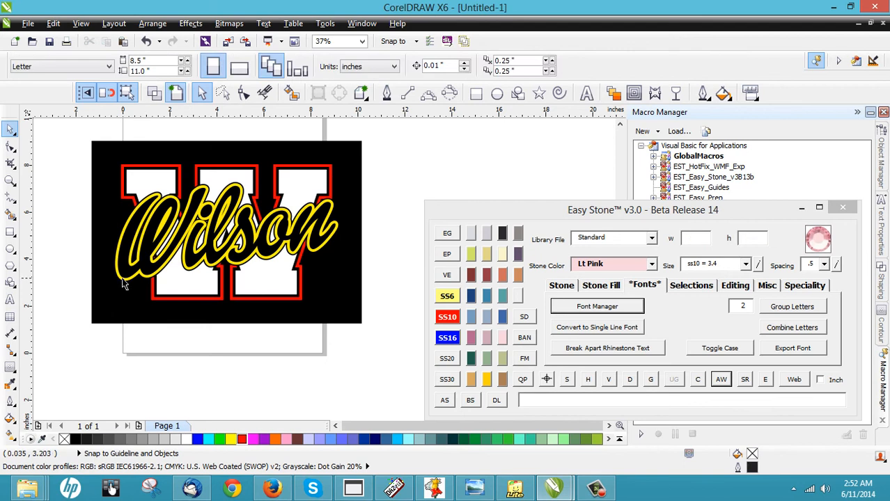
left_click(124, 279)
left_click(242, 438)
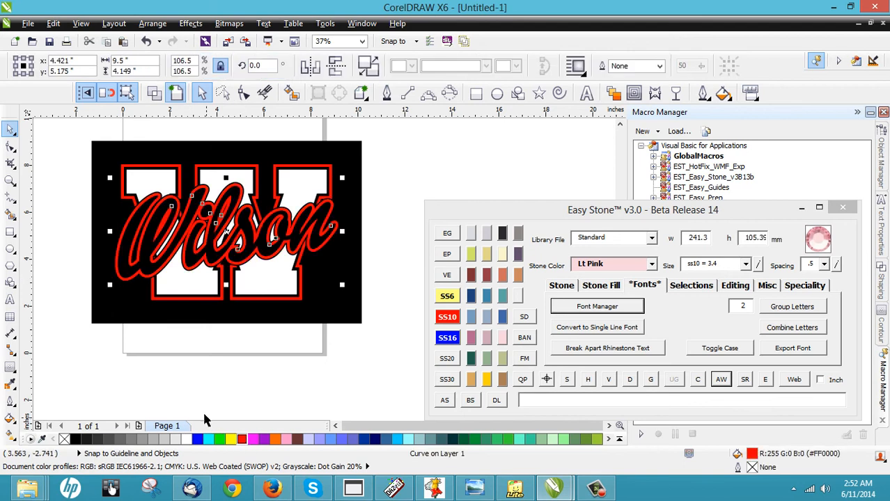
left_click(371, 187)
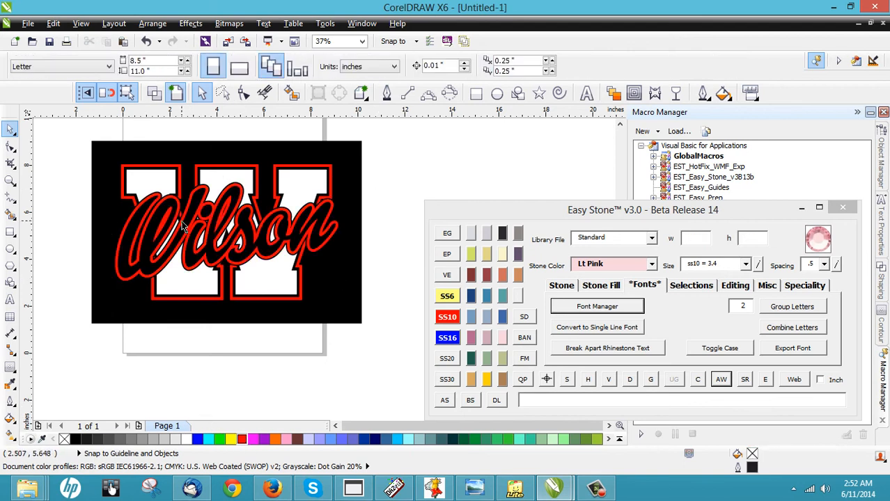
Delete the two tiny white slivers around the dot of the script "i" from the white letter shape
scroll(182, 227, "up", 2)
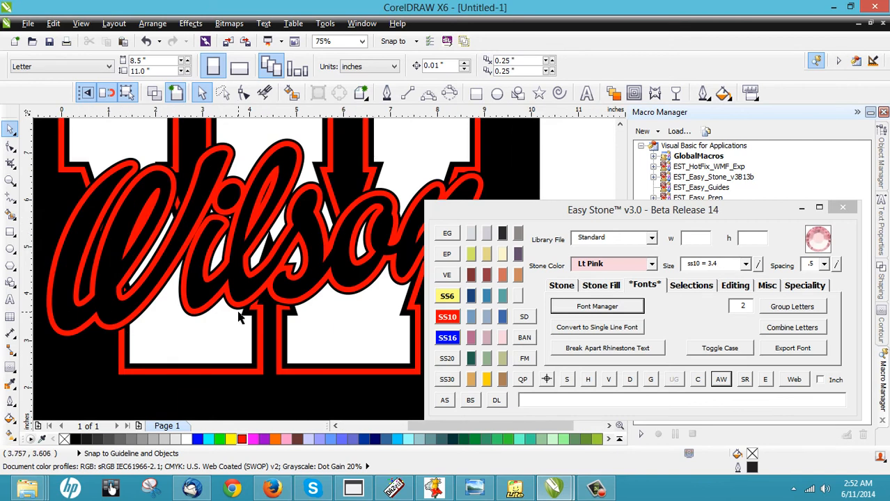
scroll(183, 230, "down", 2)
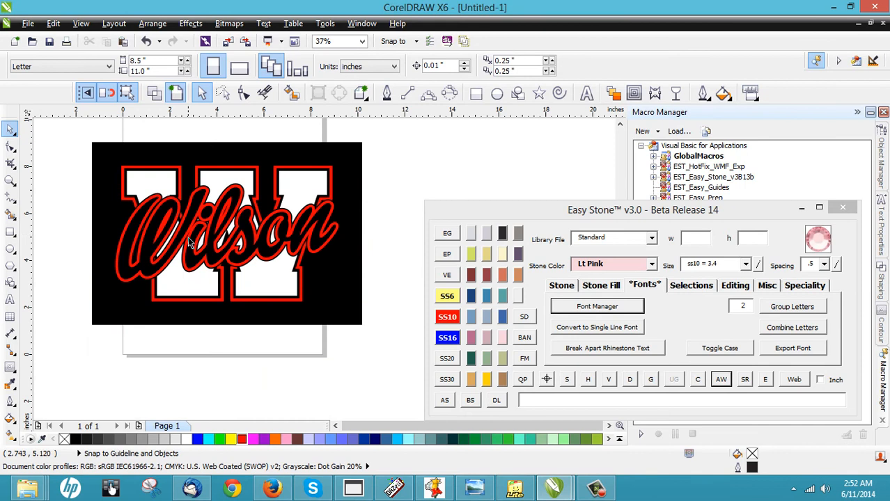
scroll(188, 237, "up", 2)
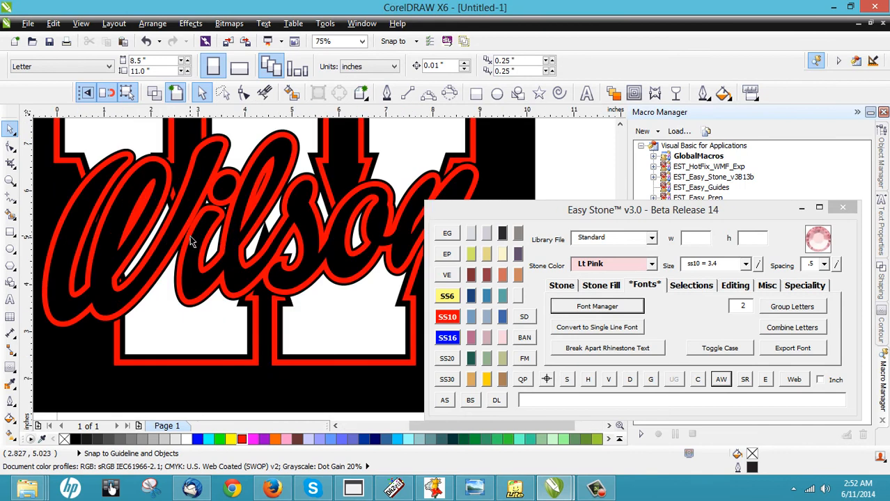
scroll(206, 207, "up", 4)
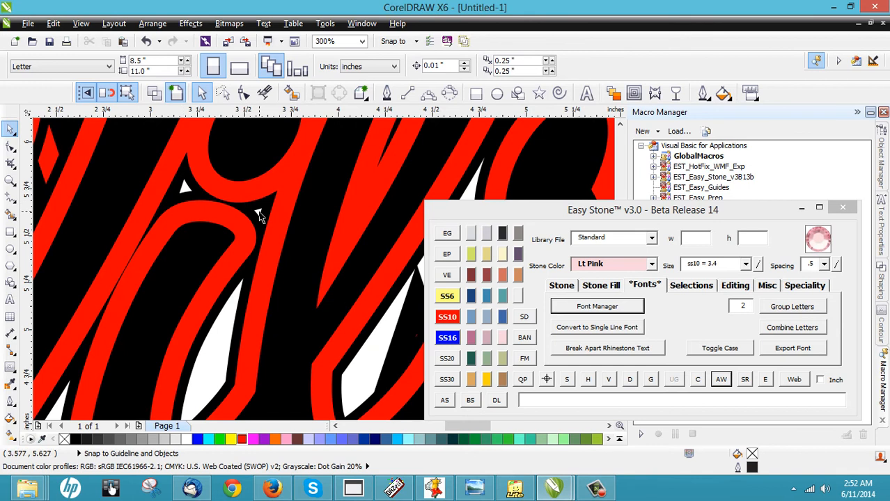
left_click(185, 194)
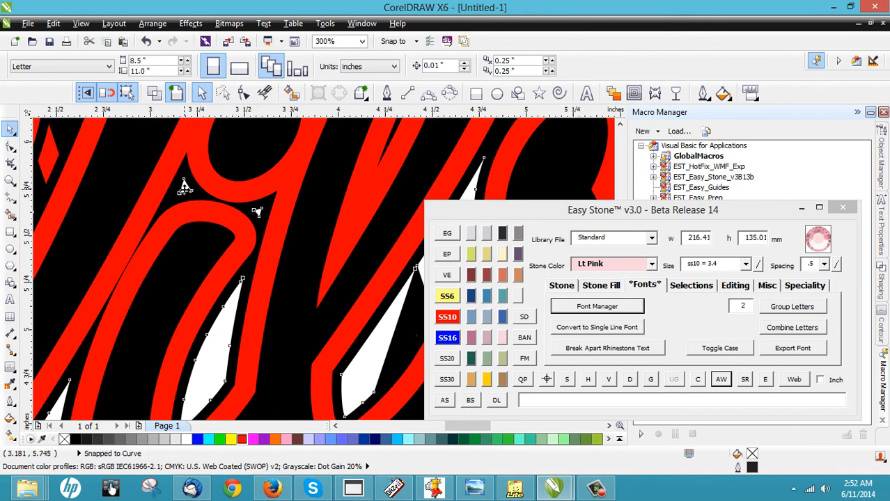
key("F10")
left_click_drag(163, 167, 288, 242)
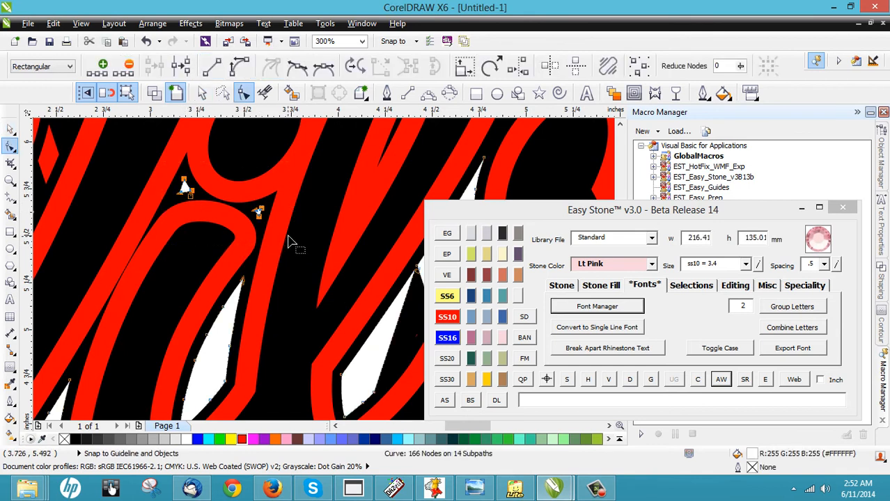
scroll(288, 240, "down", 2)
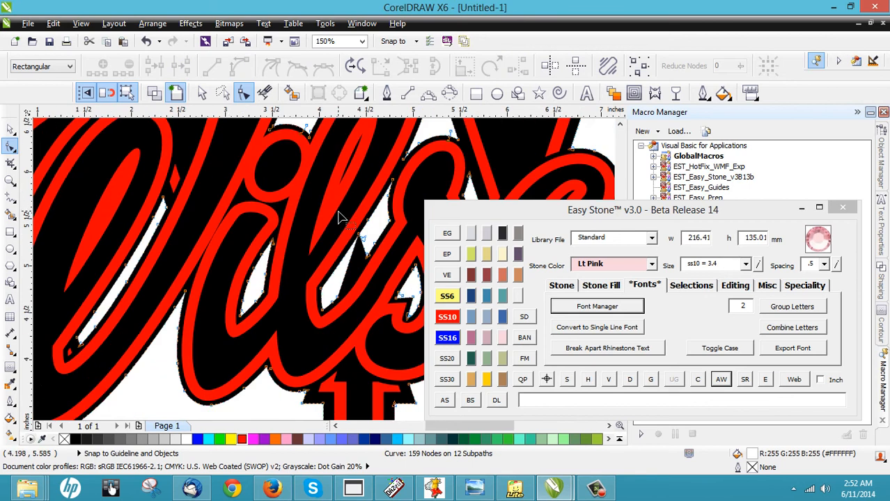
scroll(342, 223, "down", 2)
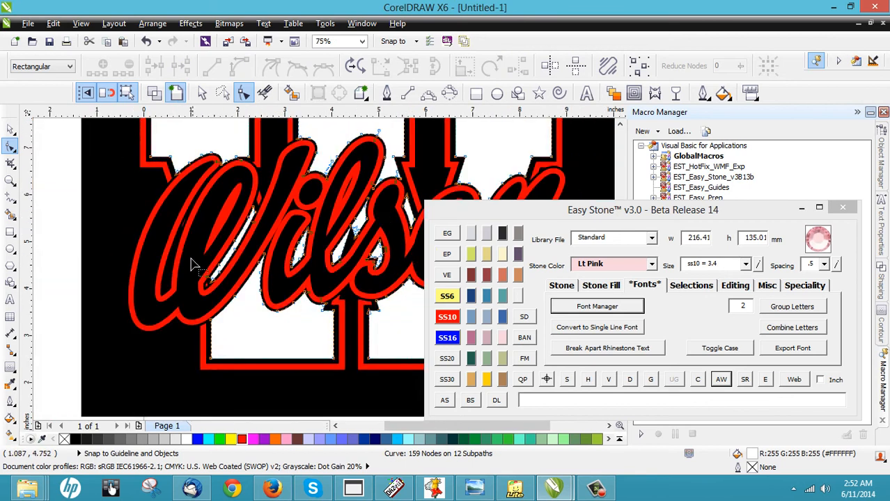
Delete the tiny stray pieces of the red W outline inside the strokes of the script's first letter
scroll(191, 263, "up", 2)
scroll(185, 218, "down", 2)
scroll(195, 250, "up", 2)
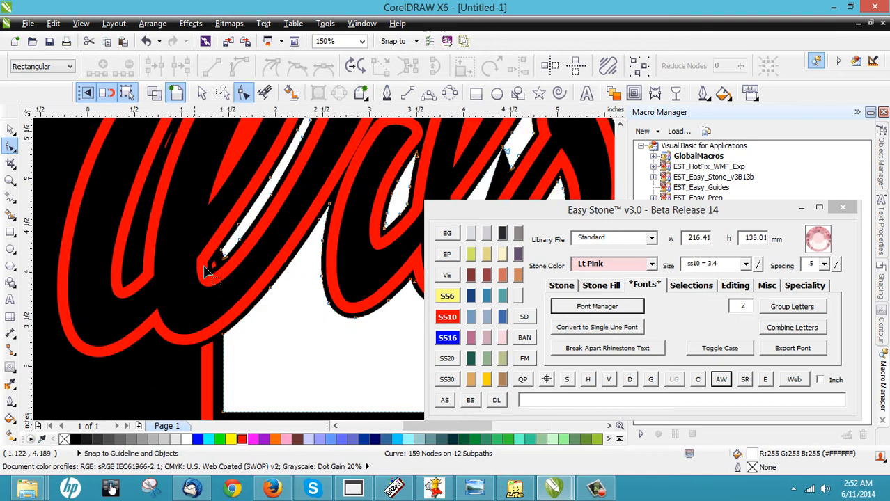
left_click(214, 264)
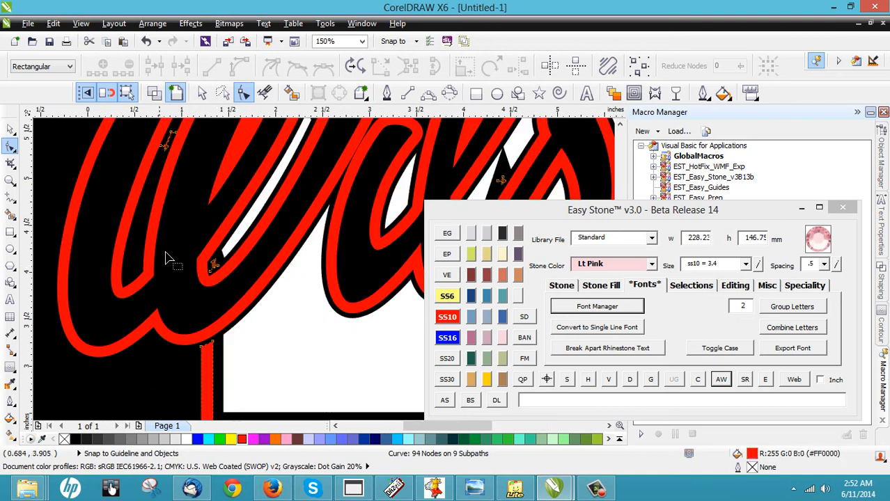
left_click(235, 285)
left_click(235, 286)
scroll(136, 286, "down", 2)
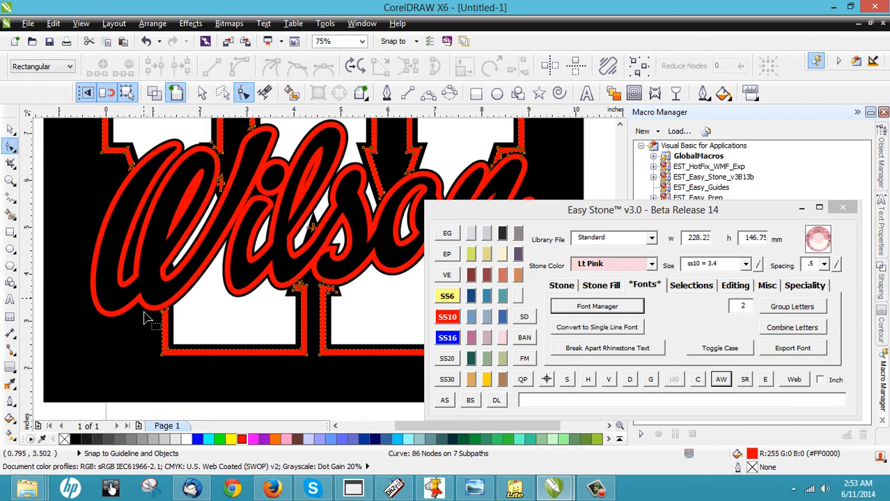
Delete the tiny stray piece of the red W outline between the script letters "l" and "s"
scroll(199, 185, "up", 2)
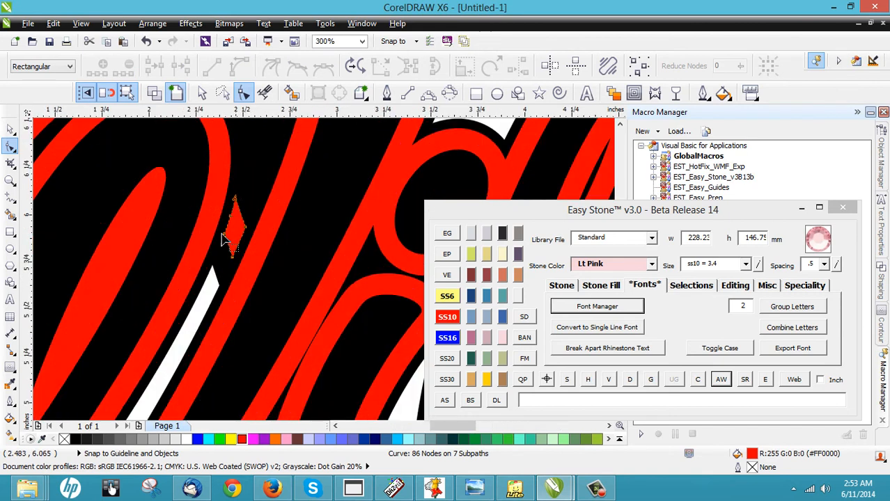
scroll(162, 187, "down", 1)
scroll(165, 195, "down", 1)
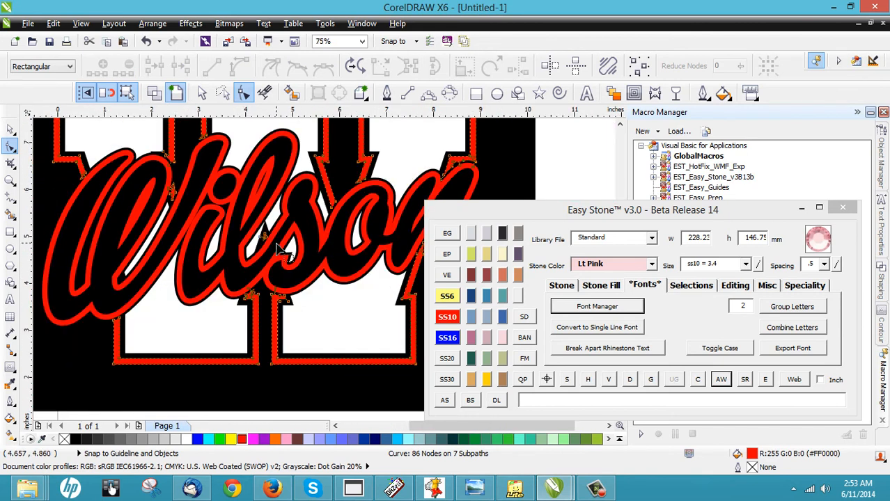
scroll(209, 207, "up", 2)
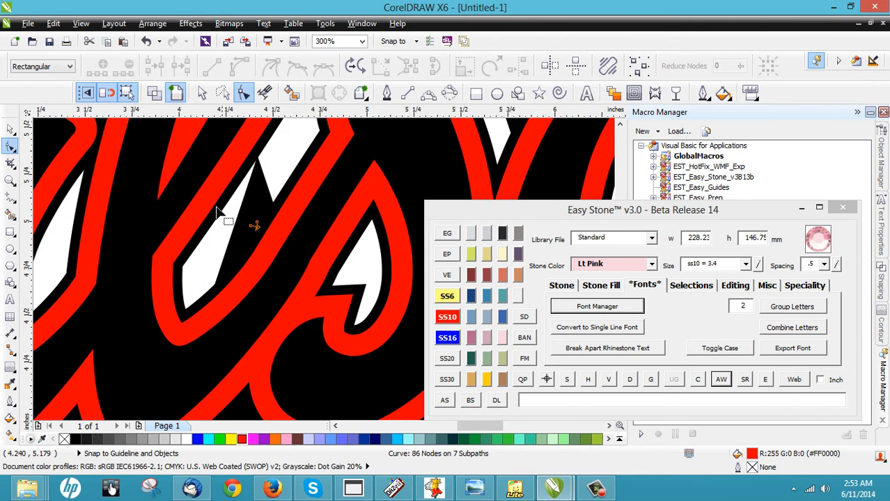
left_click(234, 253)
key("Delete")
scroll(215, 233, "down", 2)
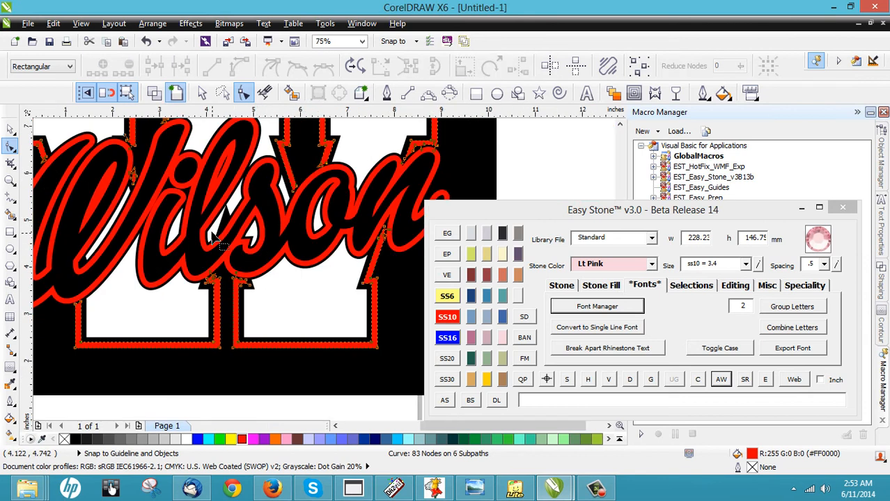
Delete the narrow inner opening in the loop of the "l" from the red script outline and deselect it
scroll(403, 143, "up", 1)
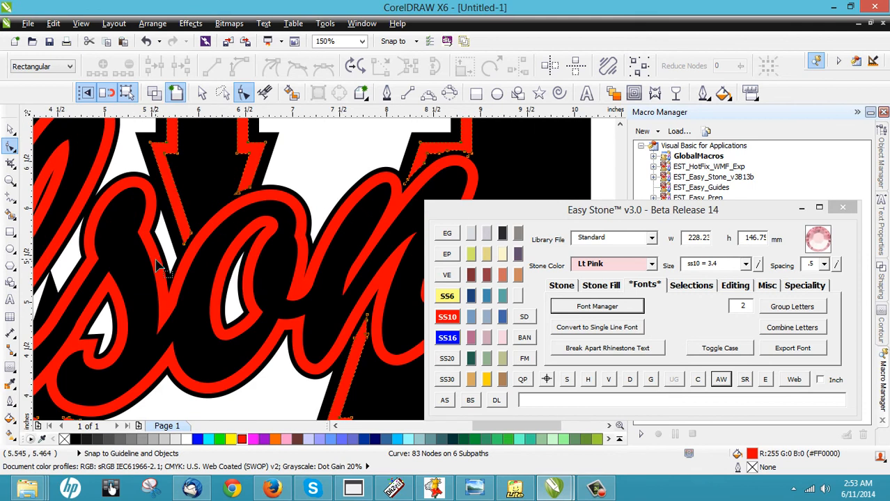
scroll(346, 237, "down", 1)
scroll(202, 237, "up", 1)
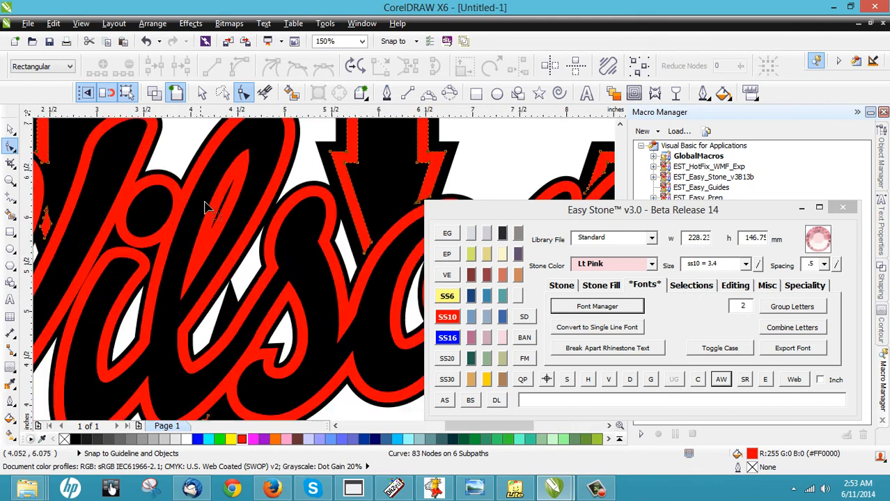
scroll(209, 191, "up", 1)
left_click(269, 167)
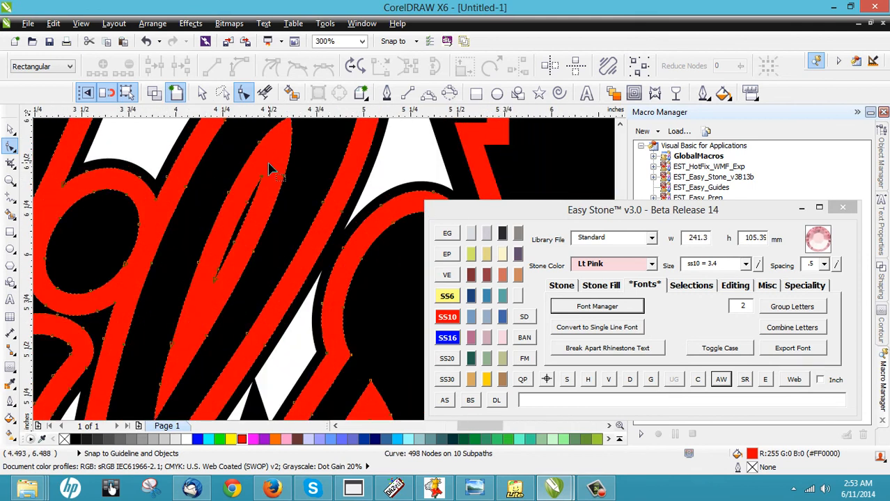
left_click_drag(269, 167, 206, 296)
key("Delete")
key("Delete")
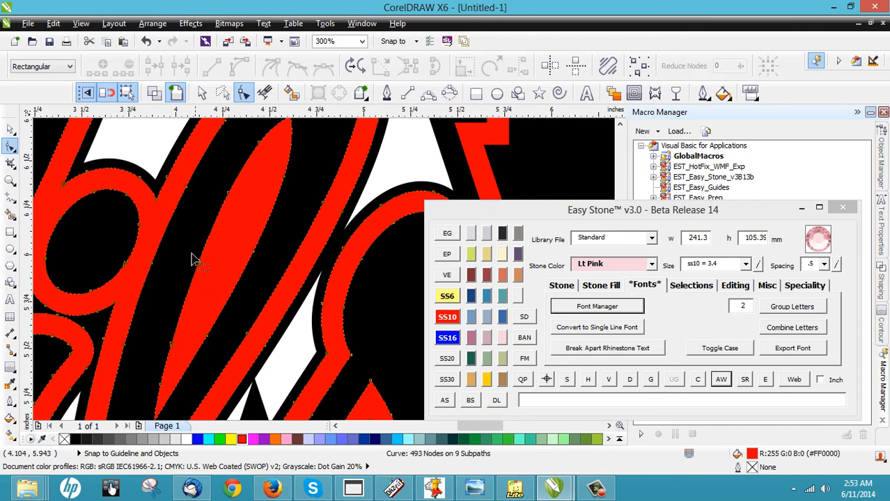
left_click(10, 129)
scroll(192, 191, "down", 4)
scroll(60, 230, "down", 2)
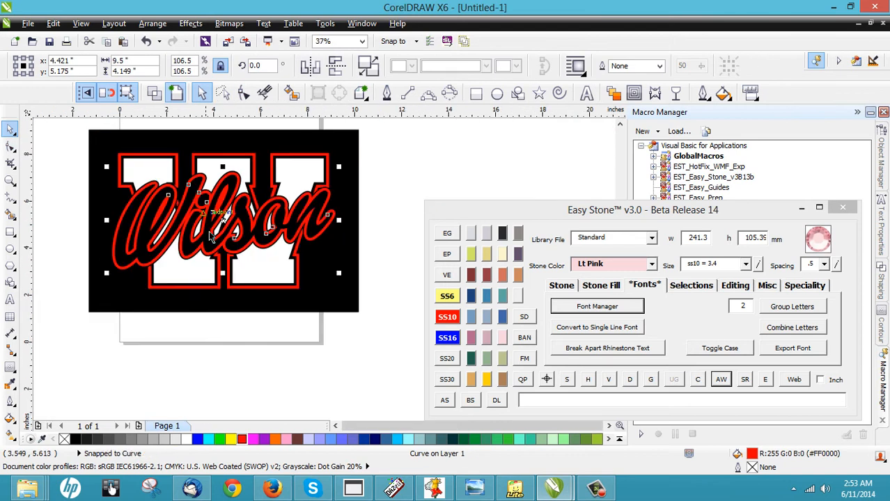
left_click(59, 230)
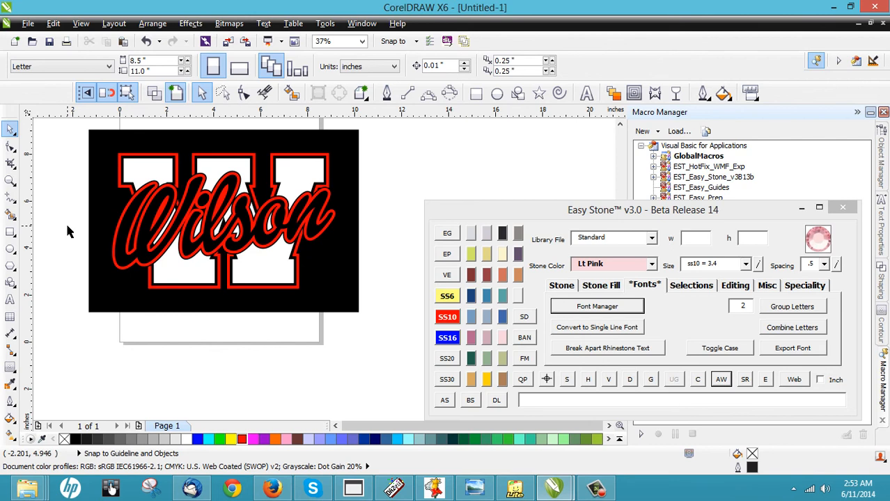
Duplicate the whole design with its black box and place the copy beside the original
scroll(115, 138, "down", 1)
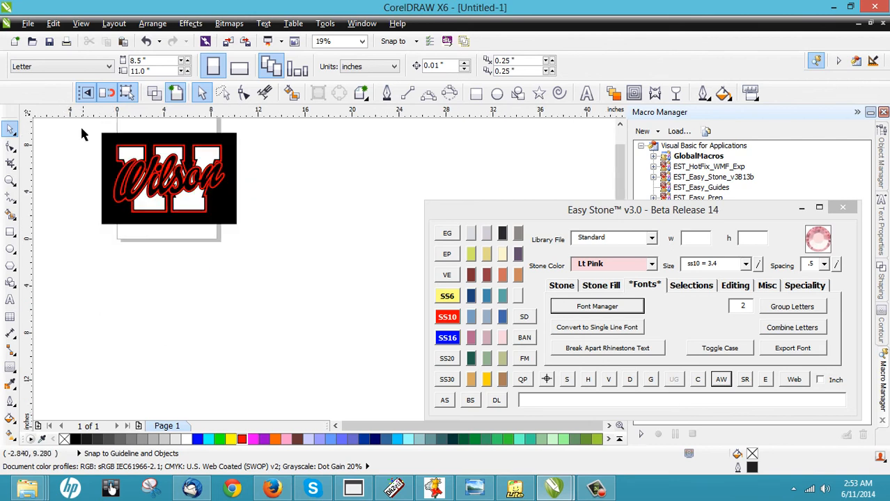
left_click_drag(81, 128, 275, 232)
left_click_drag(200, 181, 365, 231)
scroll(389, 209, "up", 1)
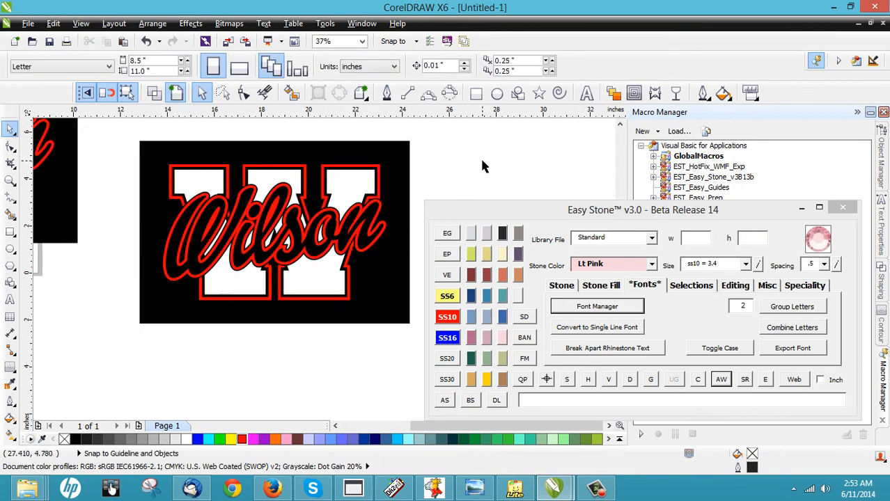
Copy the red script outline out of the duplicated design and place the copy on the empty area below it
scroll(384, 224, "up", 2)
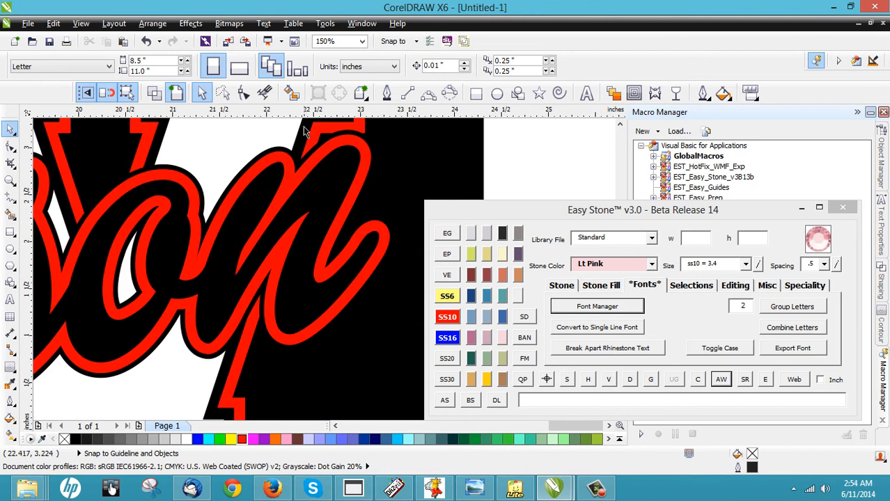
scroll(301, 127, "down", 1)
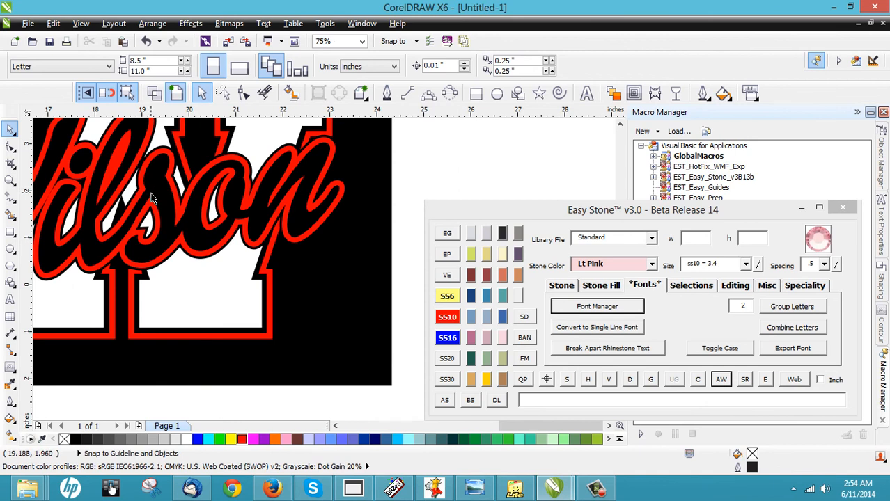
scroll(184, 201, "down", 1)
scroll(112, 176, "up", 1)
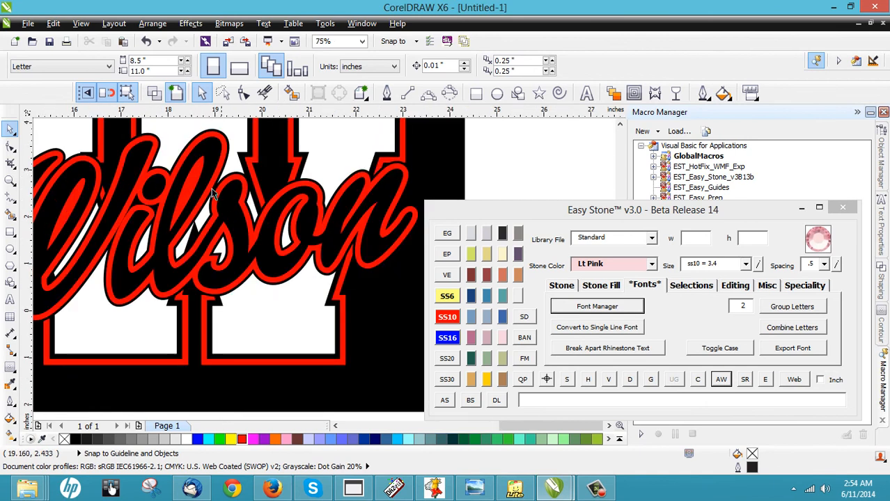
scroll(128, 166, "down", 1)
left_click(178, 164)
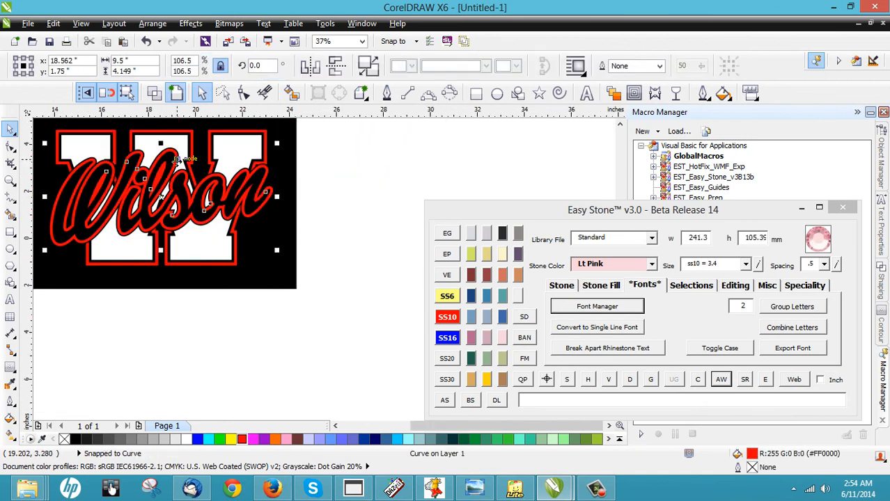
left_click_drag(179, 160, 265, 327)
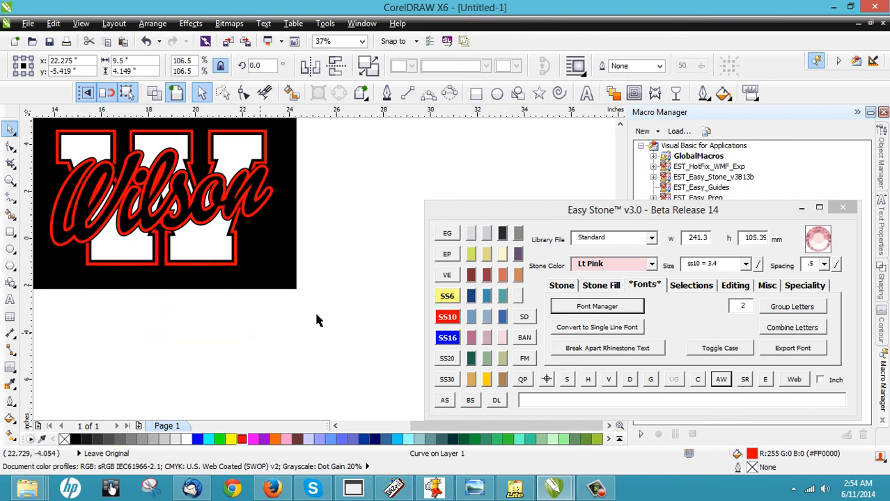
left_click(297, 285)
scroll(296, 286, "down", 1)
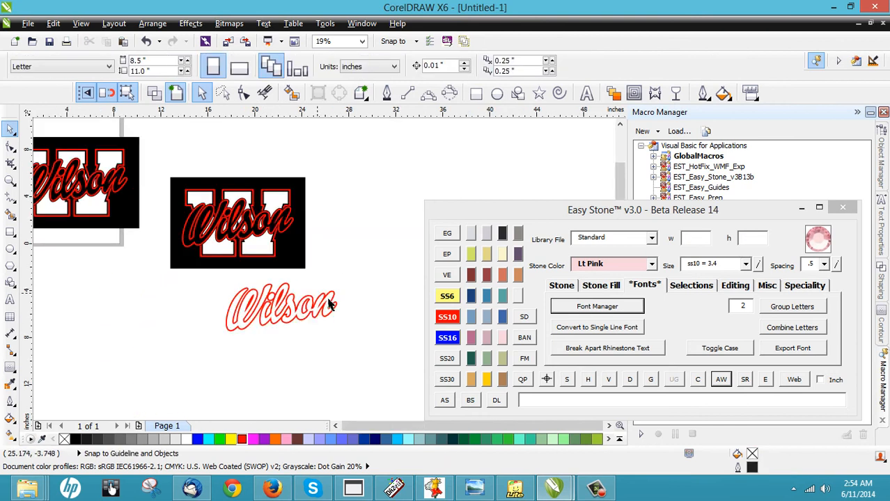
Examine the outline band around the last letters of the separate script copy up close
scroll(315, 317, "up", 2)
scroll(279, 313, "up", 2)
scroll(278, 239, "down", 1)
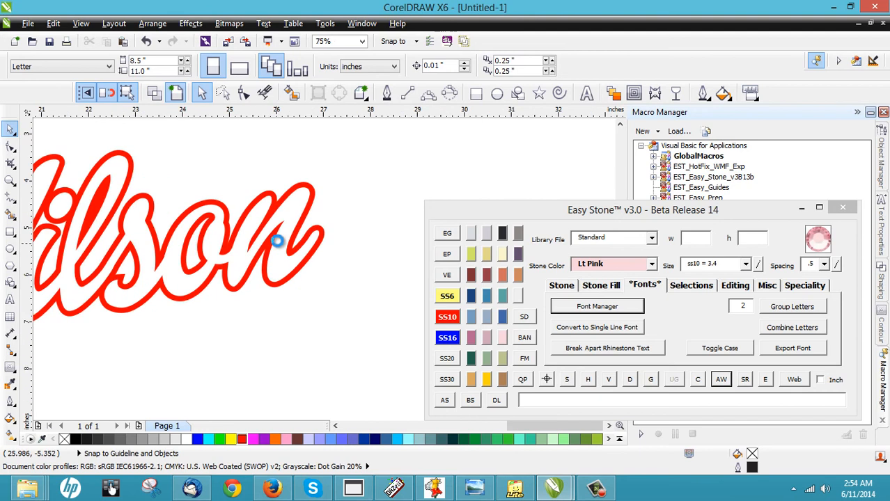
scroll(280, 245, "up", 1)
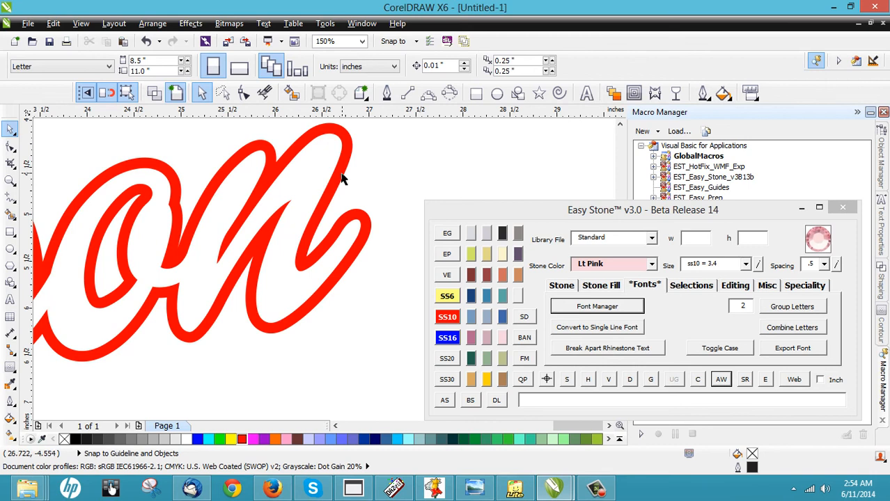
Drop a single Crystal ss10 stone at the inner corner where the final n's right stem meets its tail
left_click(472, 234)
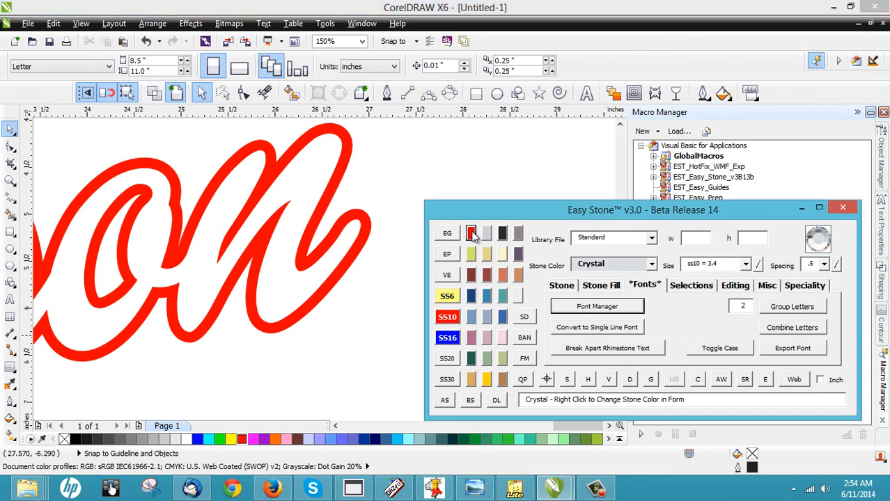
left_click(447, 316)
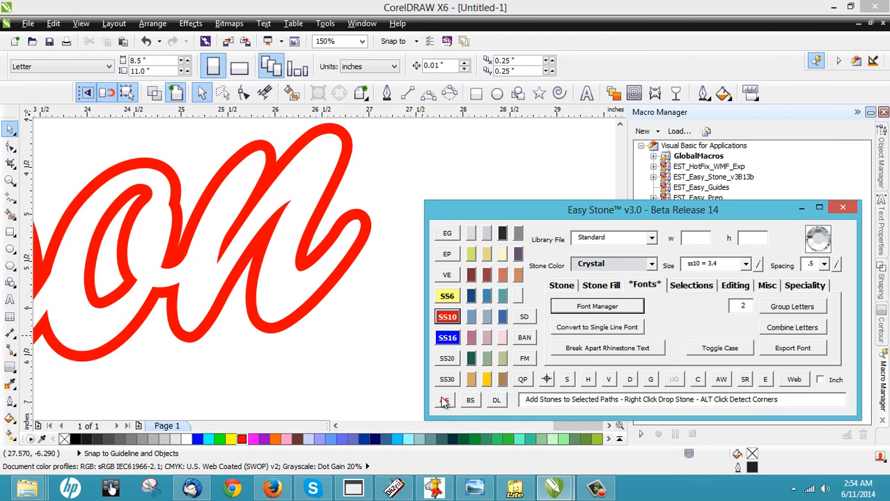
right_click(443, 401)
left_click(306, 265)
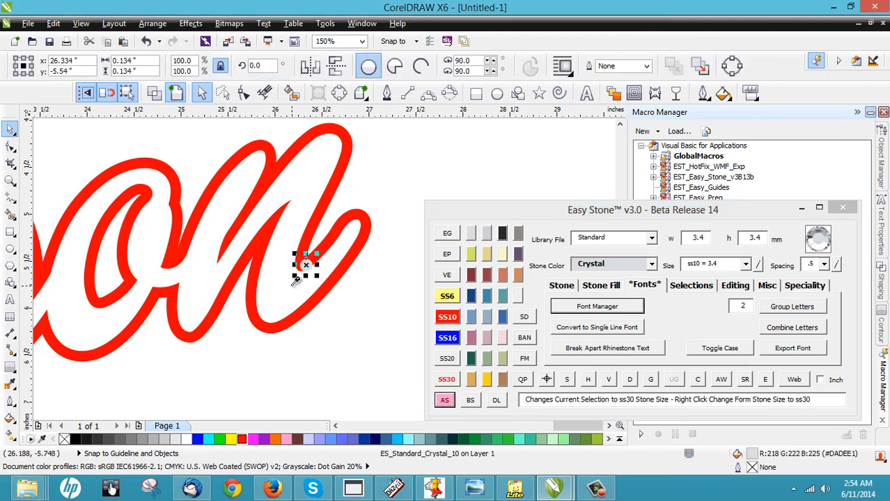
key("Escape")
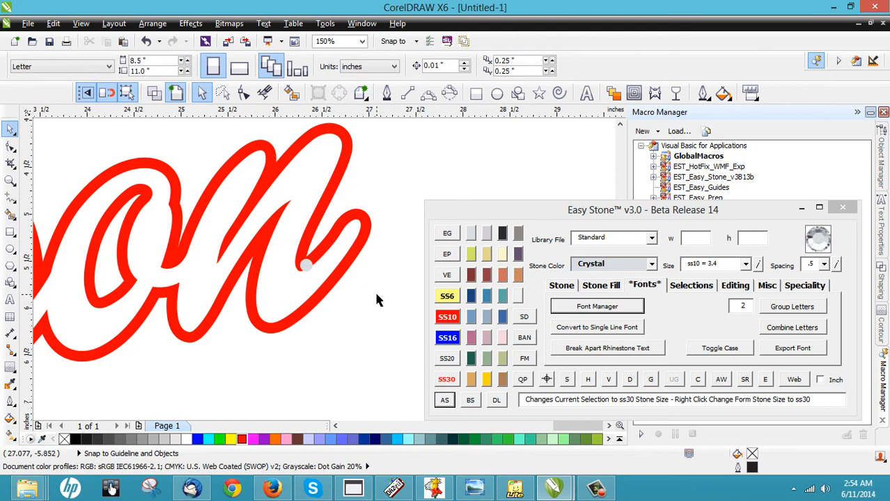
Place copies of the ss10 stone from the inner corner up the inner band of the n's tail
scroll(331, 266, "up", 2)
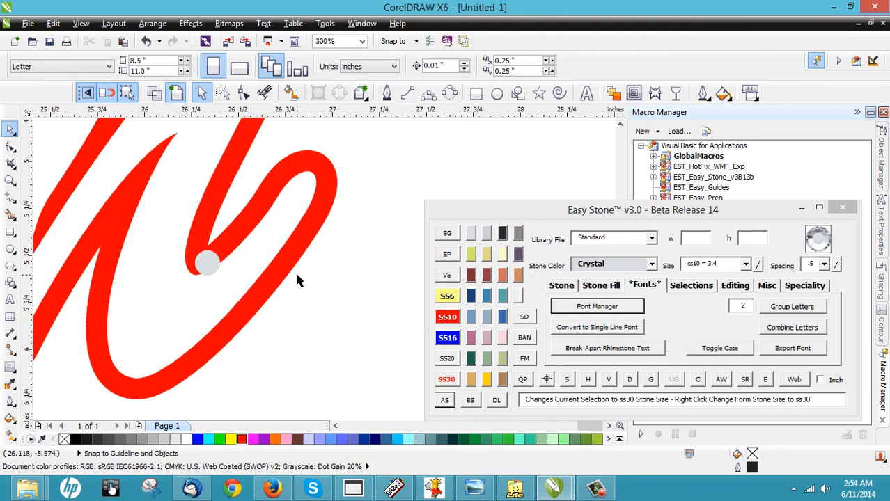
scroll(176, 270, "up", 2)
left_click(198, 259)
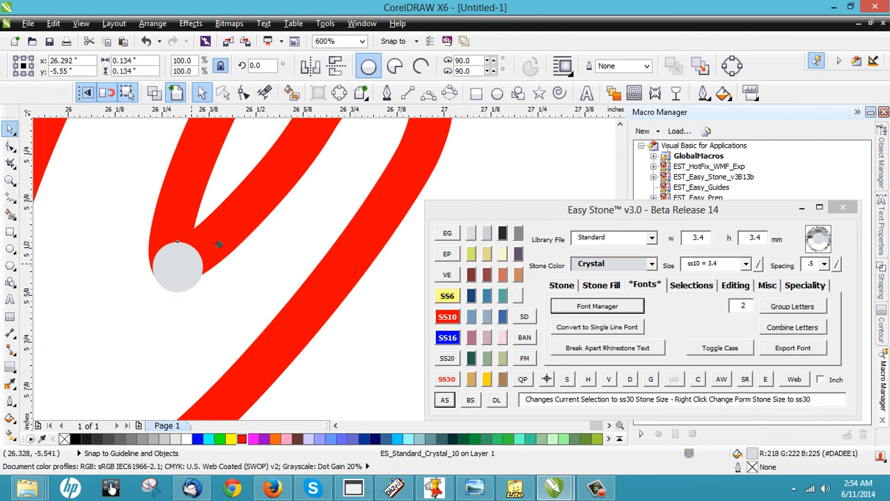
mouse_move(192, 263)
left_mouse_down()
mouse_move(252, 234)
mouse_move(243, 229)
mouse_move(313, 164)
mouse_move(317, 145)
left_mouse_up()
key("space")
key("space")
scroll(165, 248, "down", 1)
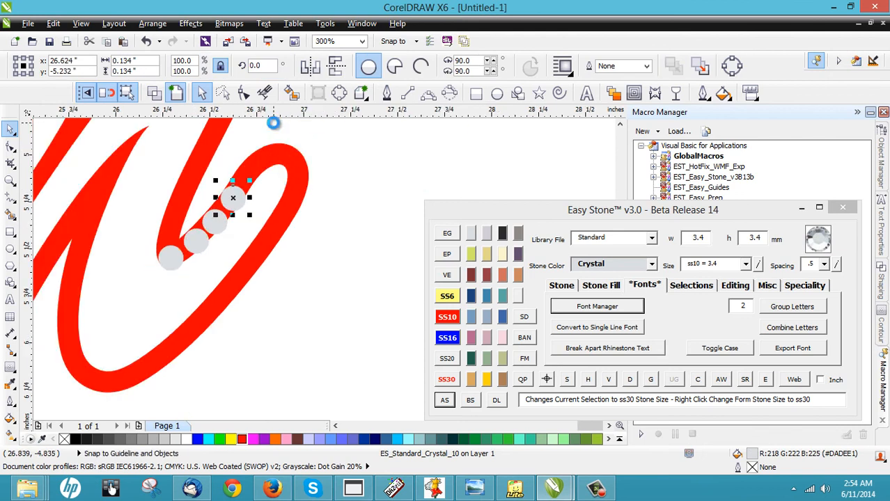
scroll(272, 123, "up", 1)
Continue the ss10 stone copies around the tip of the n's tail and onto its outer band
mouse_move(194, 250)
left_mouse_down()
mouse_move(261, 193)
mouse_move(298, 189)
mouse_move(319, 252)
mouse_move(248, 350)
mouse_move(255, 359)
left_mouse_up()
key("space")
key("space")
key("space")
key("space")
scroll(380, 201, "down", 4)
scroll(377, 193, "up", 3)
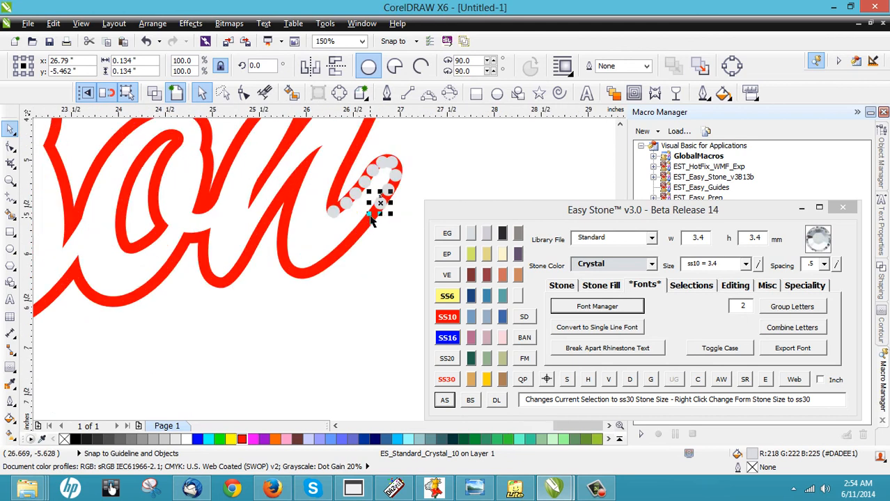
Place ss10 stone copies around the n's lower curve and up the band towards the inner spike
mouse_move(390, 190)
left_mouse_down()
mouse_move(210, 187)
mouse_move(216, 155)
mouse_move(196, 267)
mouse_move(206, 314)
mouse_move(233, 328)
mouse_move(271, 316)
mouse_move(332, 263)
left_mouse_up()
key("space")
key("space")
key("space")
key("space")
key("space")
key("space")
key("space")
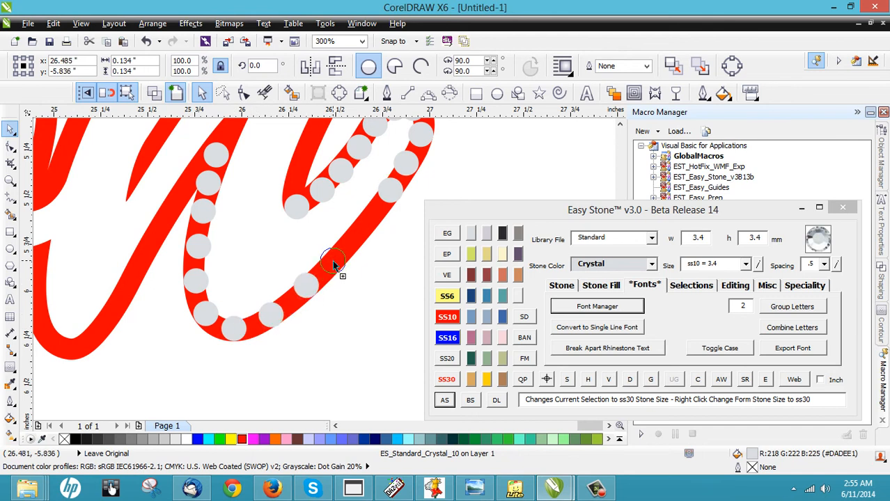
Fill the gap on the outer band of the n's tail with ss10 stone copies and deselect them
left_click_drag(356, 236, 355, 237)
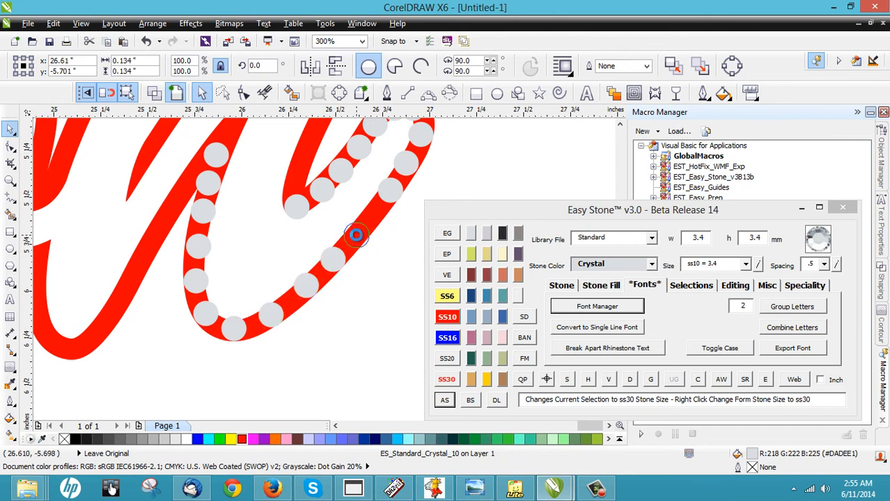
scroll(251, 286, "down", 1)
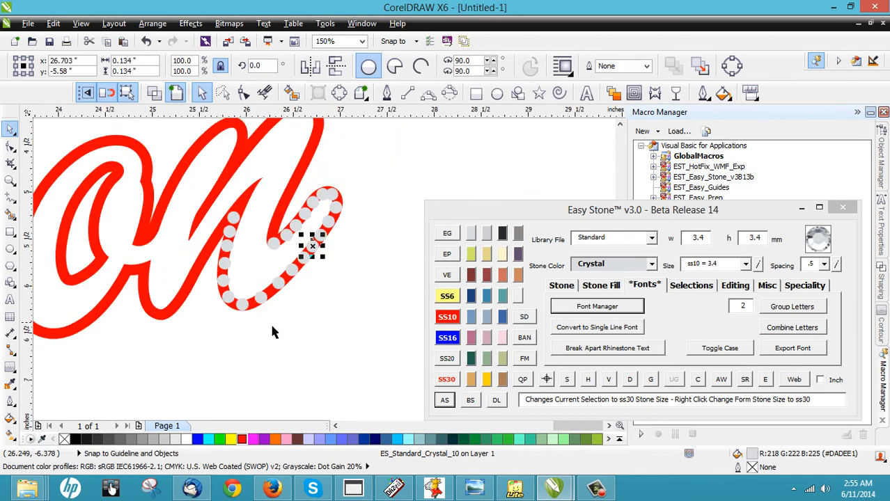
scroll(271, 323, "down", 1)
scroll(204, 284, "up", 1)
scroll(225, 273, "up", 1)
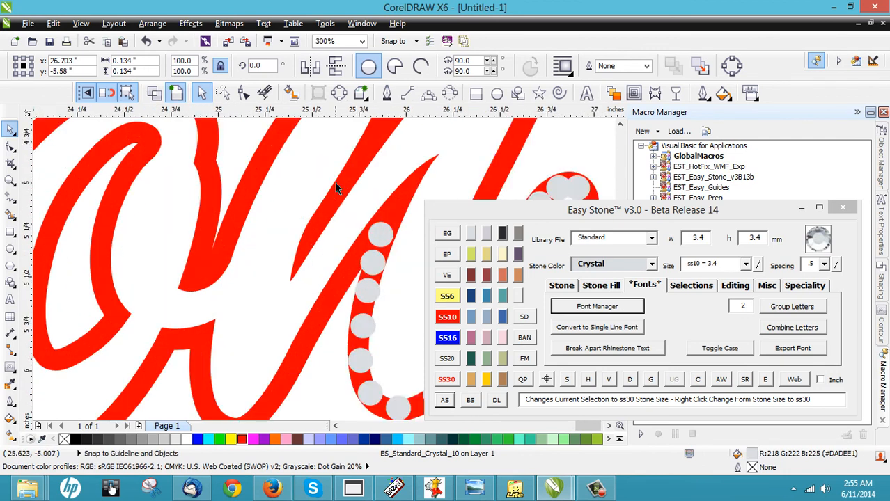
scroll(335, 183, "down", 1)
scroll(306, 219, "up", 2)
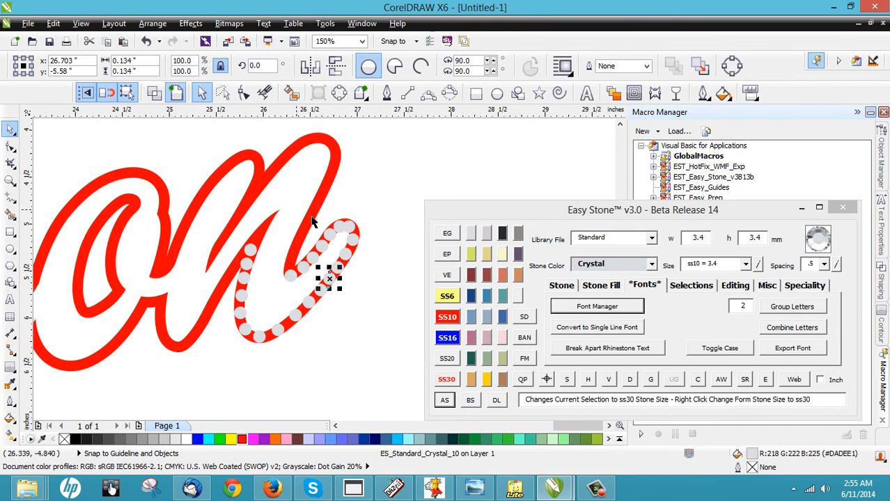
left_click(374, 202)
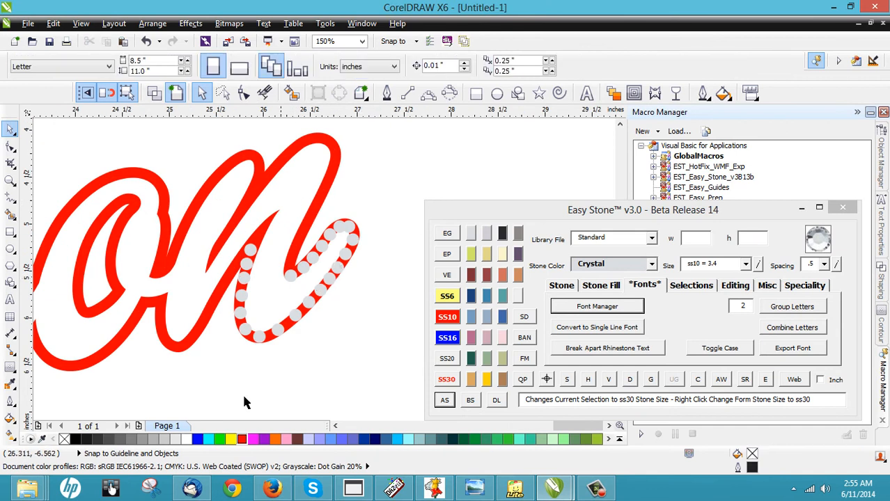
Add two more stones up the n's tapering inner spike and change the upper one to ss6
scroll(272, 227, "up", 4)
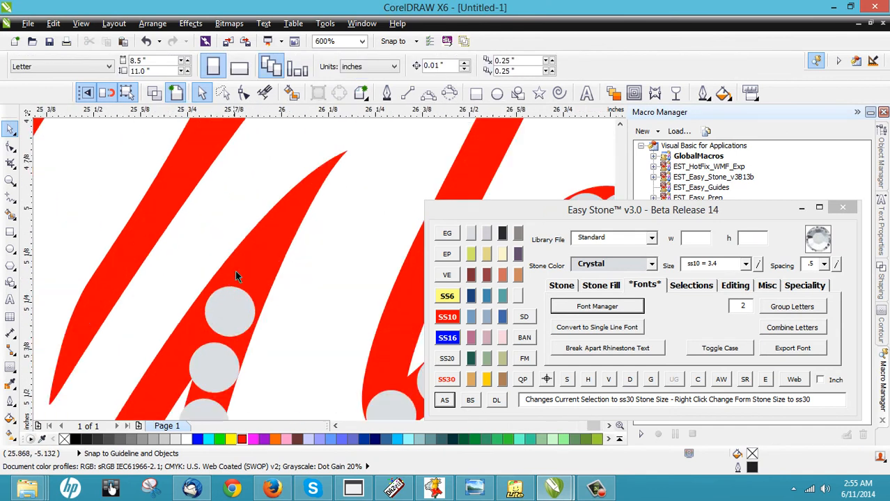
left_click(254, 259)
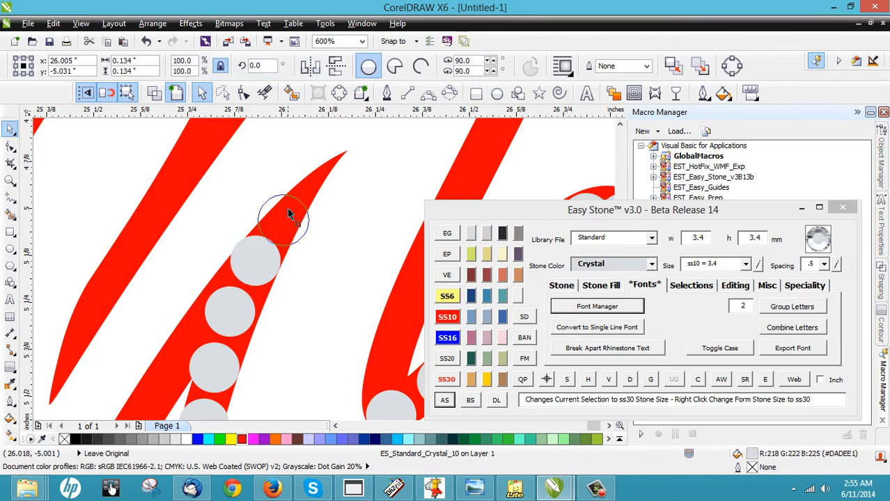
left_click(283, 218)
left_click(447, 296)
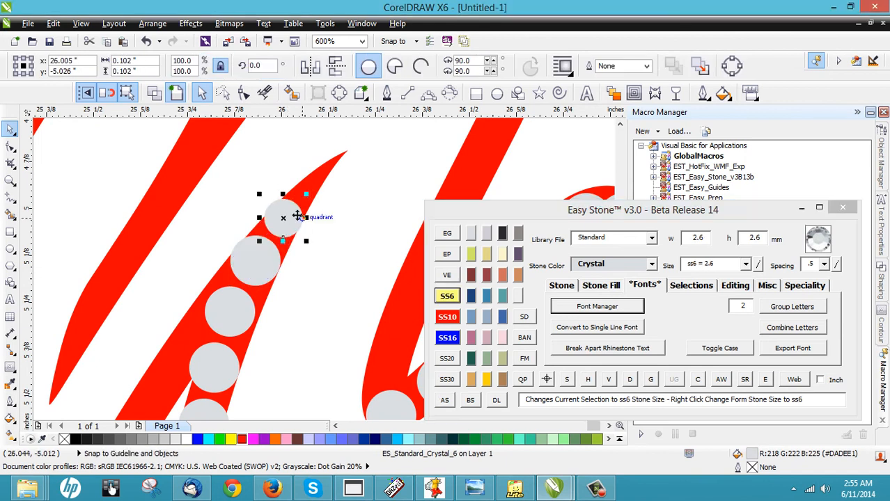
Place copies of the ss6 stone up to the pointed tip of the n's inner spike
scroll(286, 212, "up", 2)
left_click_drag(287, 212, 325, 146)
scroll(256, 245, "down", 2)
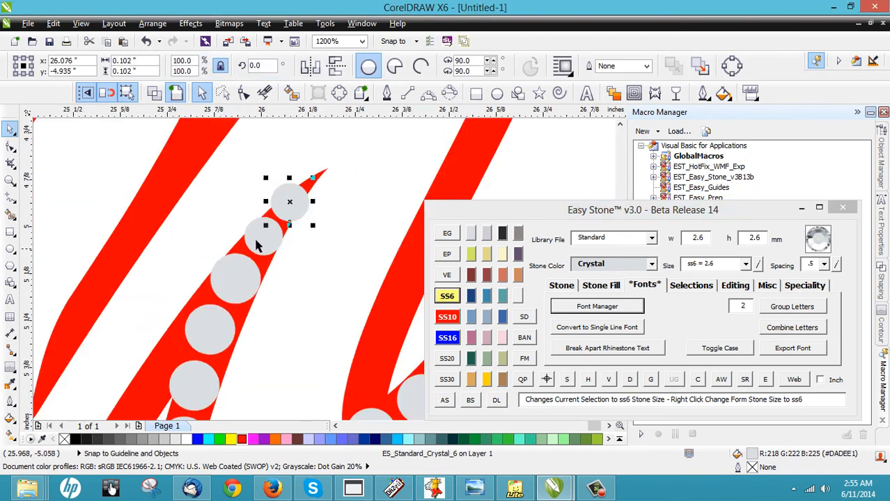
scroll(286, 202, "up", 2)
mouse_move(289, 205)
left_mouse_down()
mouse_move(330, 152)
mouse_move(366, 140)
mouse_move(272, 185)
mouse_move(230, 249)
mouse_move(242, 259)
left_mouse_up()
Respace the selected chain of stones evenly from the spike tip to the inner corner and delete its stone path
scroll(276, 160, "down", 8)
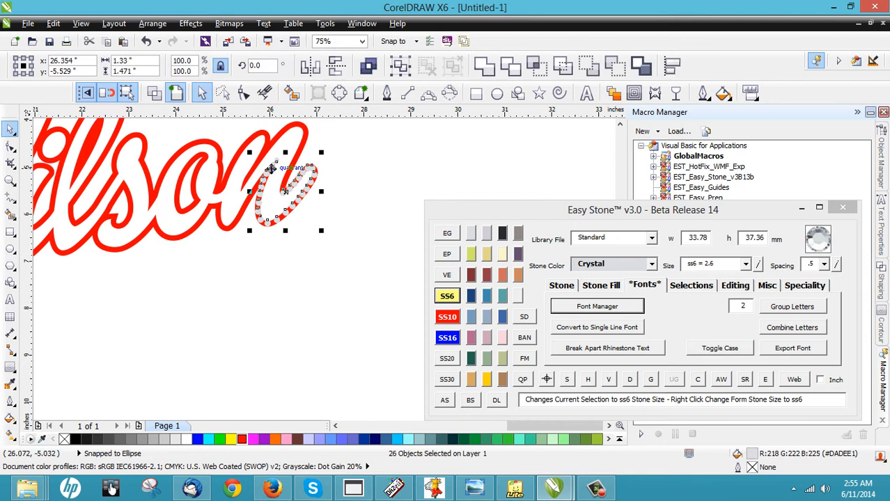
scroll(282, 166, "up", 4)
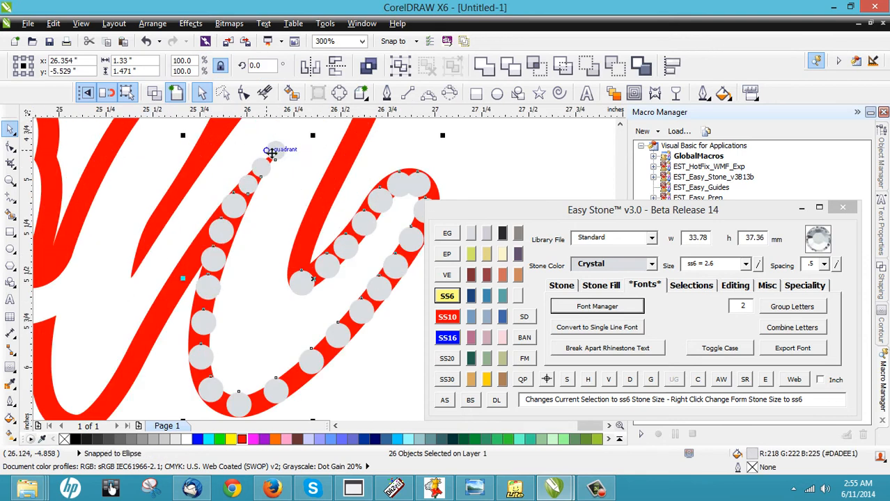
left_click(629, 379)
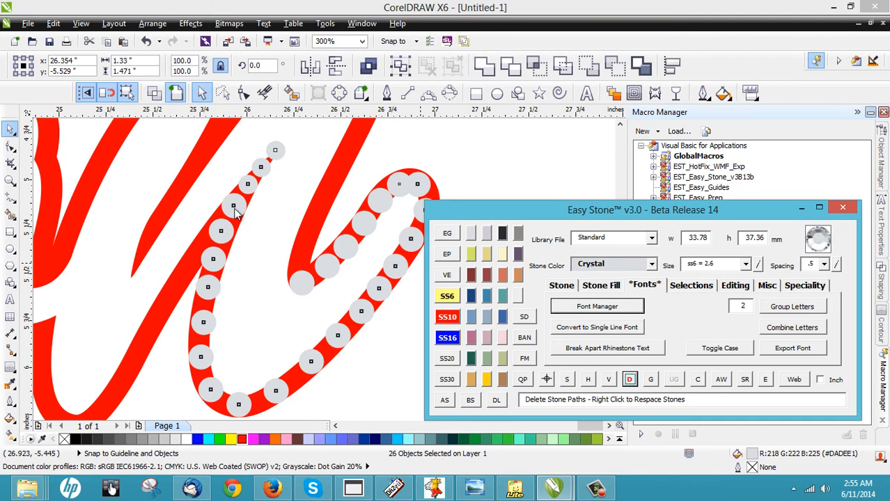
left_click(172, 396)
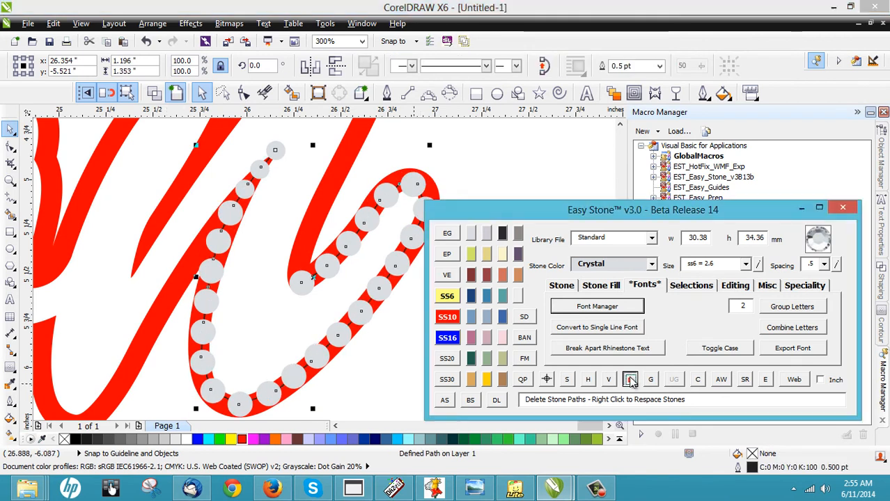
scroll(200, 285, "down", 2)
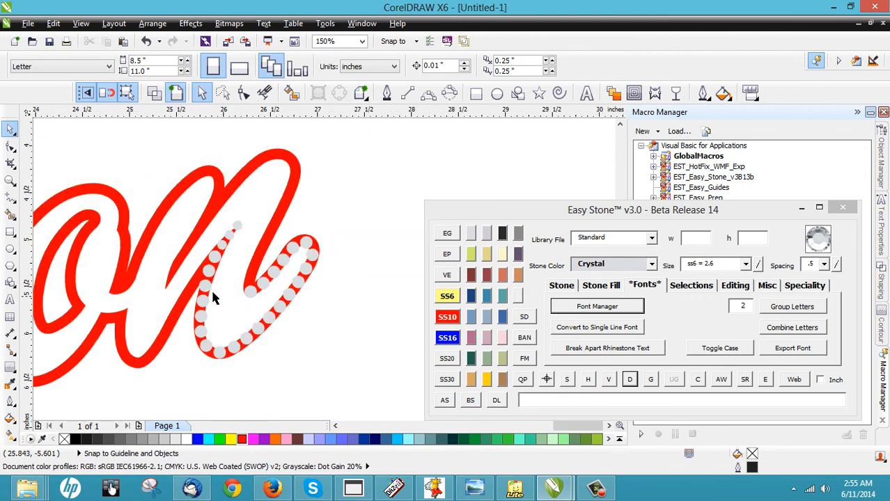
Place ss10 stone copies from the inner corner up the lower part of the n's right stem
scroll(207, 384, "up", 4)
left_click(209, 342)
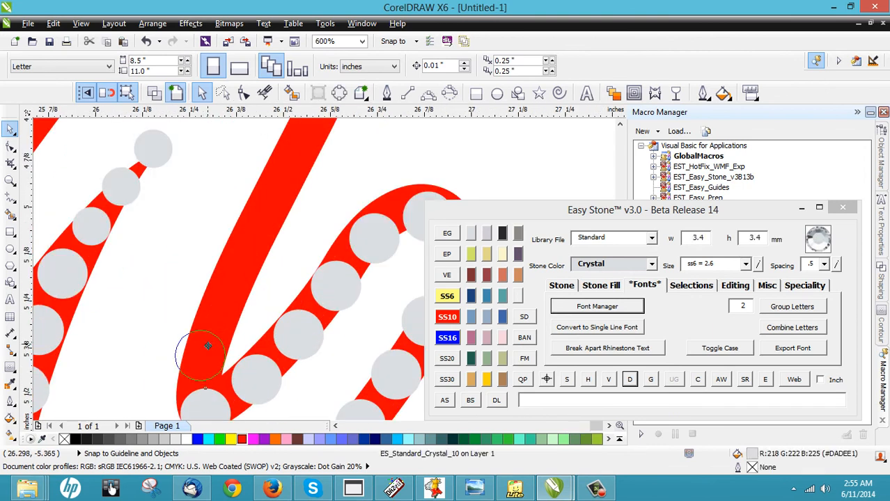
mouse_move(210, 342)
left_mouse_down()
mouse_move(260, 218)
mouse_move(261, 229)
mouse_move(245, 236)
mouse_move(282, 170)
left_mouse_up()
key("space")
scroll(263, 213, "up", 1)
left_click_drag(242, 241, 250, 232)
scroll(194, 338, "down", 2)
scroll(226, 265, "up", 1)
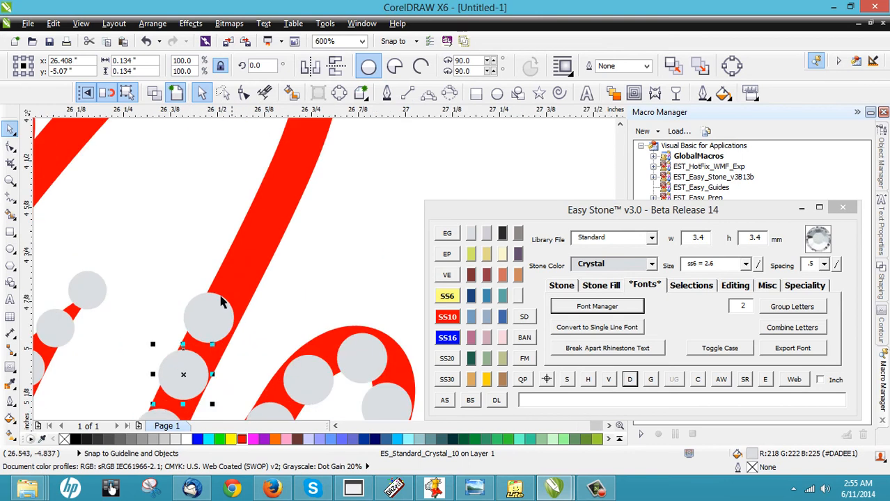
Continue the ss10 stone copies up the n's right stem to the start of its top curve
mouse_move(192, 361)
left_mouse_down()
mouse_move(219, 298)
mouse_move(219, 325)
mouse_move(258, 221)
mouse_move(297, 153)
left_mouse_up()
scroll(219, 314, "up", 1)
key("space")
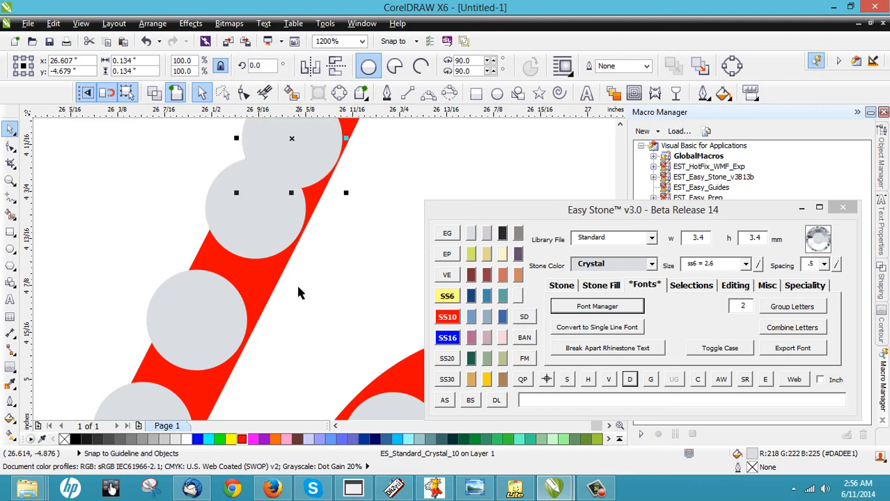
scroll(296, 282, "down", 2)
scroll(288, 200, "up", 1)
mouse_move(303, 313)
left_mouse_down()
mouse_move(341, 189)
mouse_move(353, 188)
mouse_move(353, 143)
left_mouse_up()
key("space")
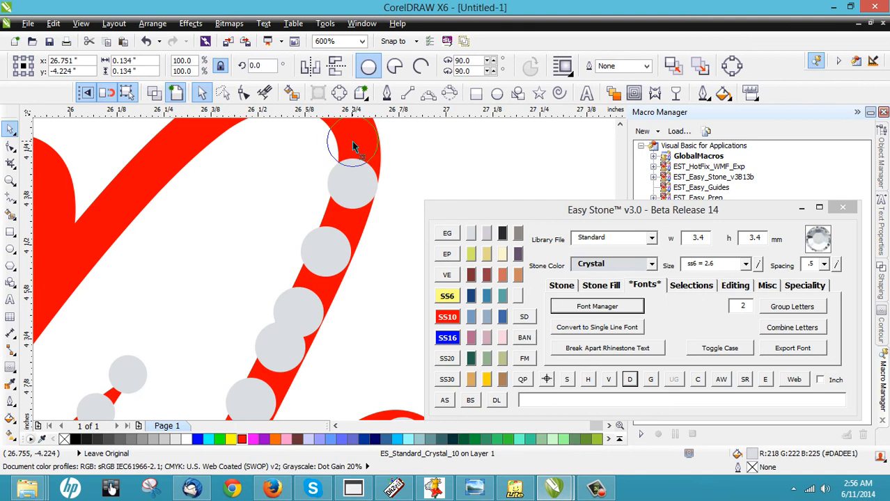
Place ss10 stone copies over the n's top curve and down to the junction with the preceding hump
scroll(344, 230, "down", 1)
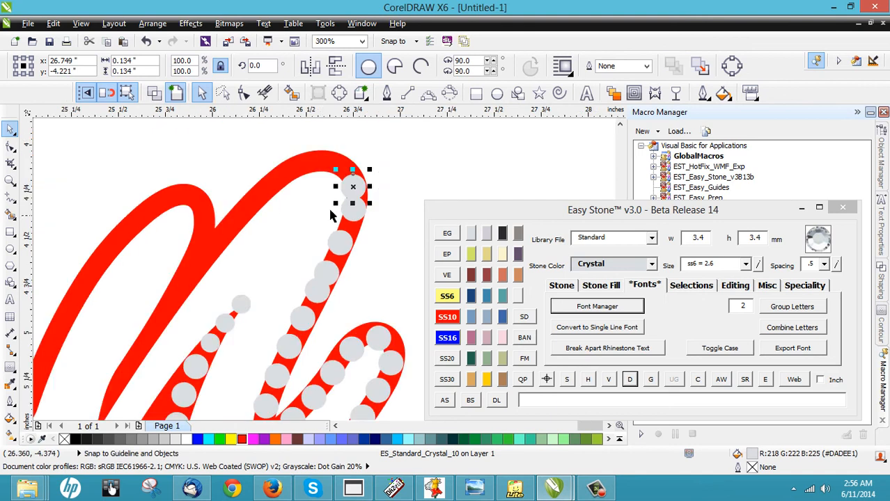
scroll(325, 173, "up", 1)
mouse_move(343, 162)
left_mouse_down()
mouse_move(338, 149)
mouse_move(277, 154)
mouse_move(203, 206)
mouse_move(194, 203)
mouse_move(93, 327)
left_mouse_up()
key("space")
key("space")
scroll(248, 207, "down", 2)
scroll(251, 196, "up", 2)
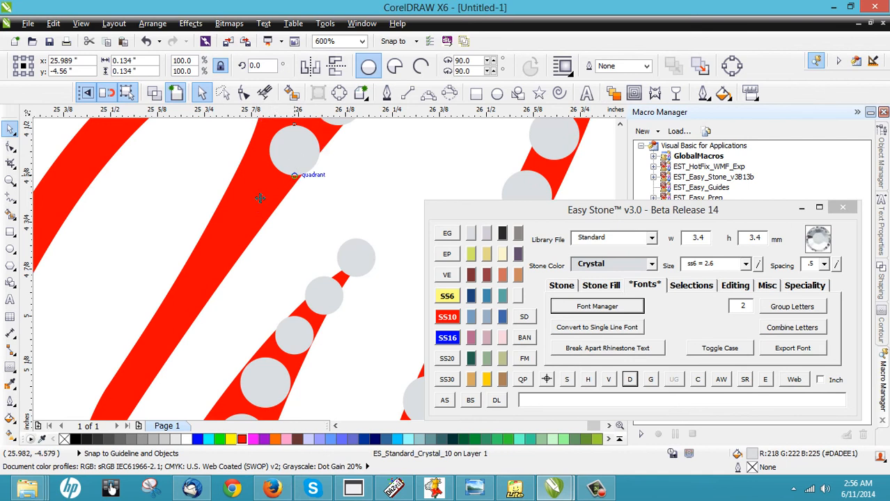
Place ss10 stone copies from the junction down the tapering band between the n's two humps
mouse_move(259, 198)
left_mouse_down()
mouse_move(219, 261)
mouse_move(254, 207)
mouse_move(207, 285)
left_mouse_up()
key("space")
scroll(248, 206, "up", 1)
scroll(300, 180, "down", 2)
scroll(264, 234, "up", 1)
key("space")
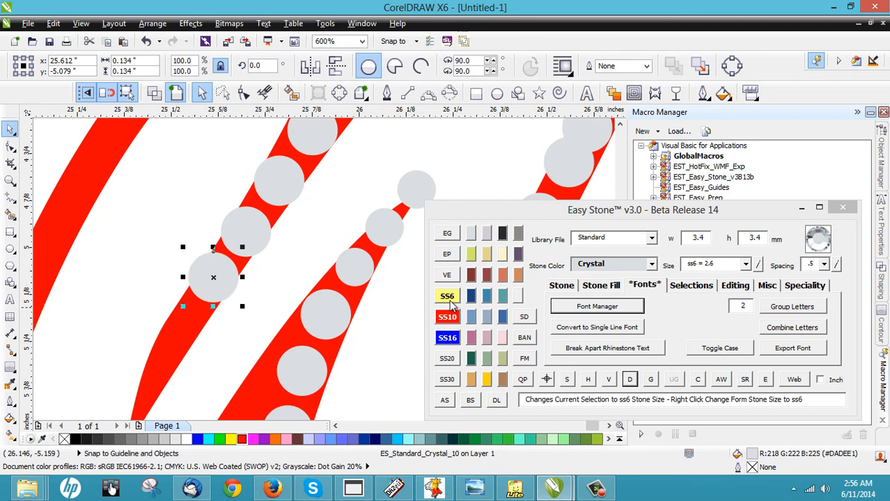
Change the lowest stone to ss6, place copies of it down to the band's pointed end, and deselect them
left_click(449, 298)
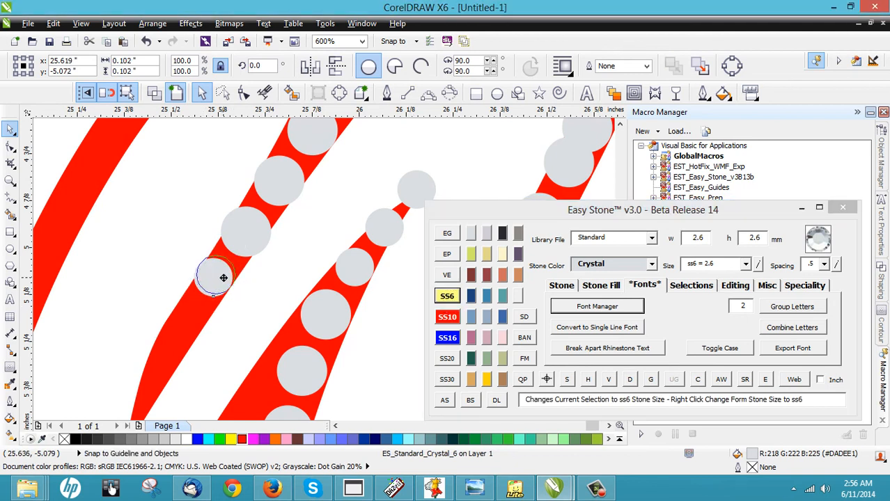
left_click_drag(224, 277, 144, 407)
key("space")
key("space")
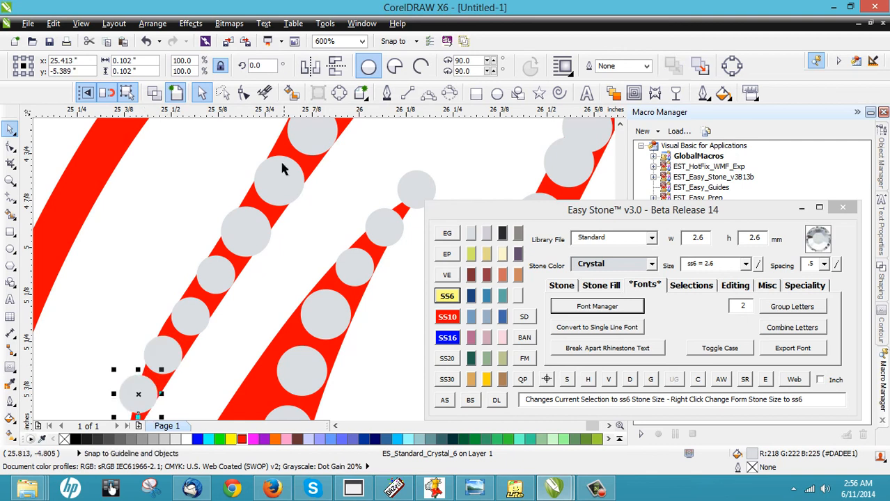
scroll(279, 165, "down", 1)
scroll(178, 268, "down", 1)
left_click(168, 363)
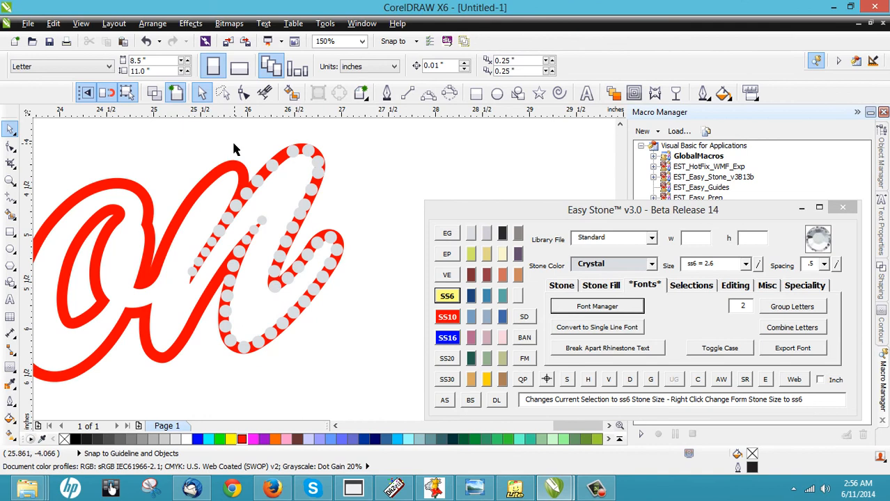
Select the stones from the n's right stem over the tall hump to the band's pointed end, respace them evenly, and clear their spacing path
left_click(222, 92)
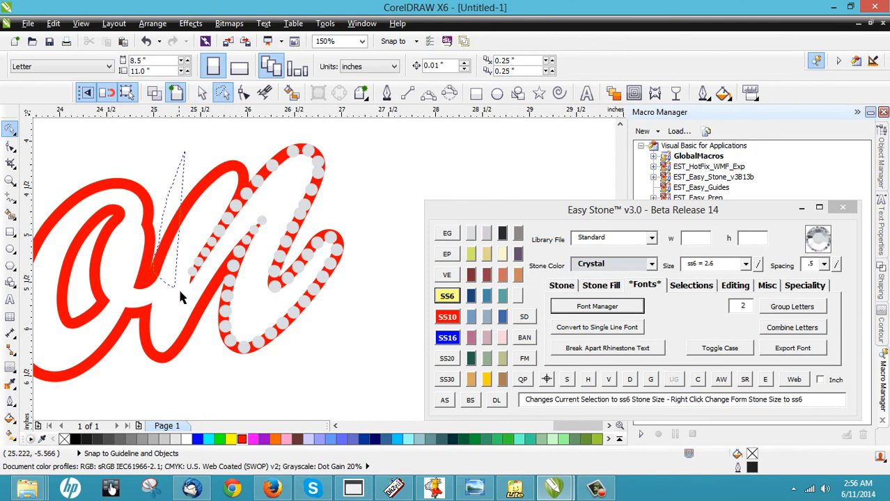
mouse_move(180, 297)
left_mouse_down()
mouse_move(201, 287)
mouse_move(236, 238)
mouse_move(282, 208)
left_mouse_up()
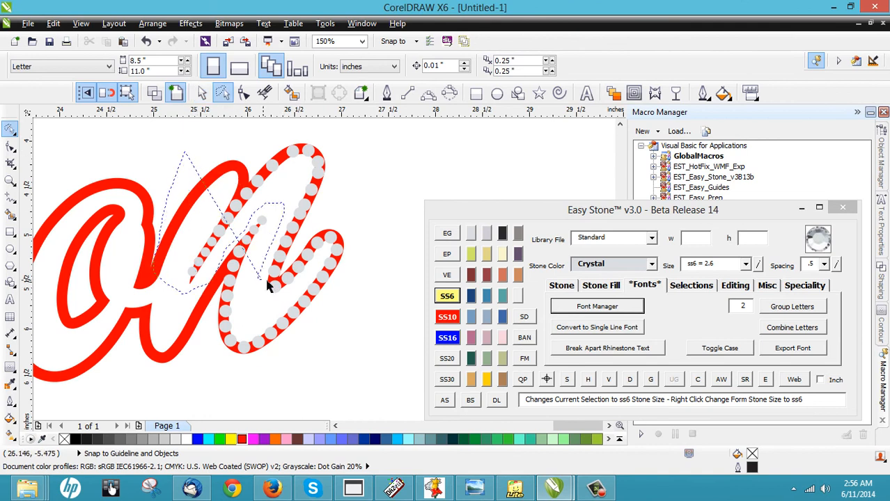
mouse_move(297, 255)
left_mouse_down()
mouse_move(325, 224)
mouse_move(346, 141)
mouse_move(327, 124)
mouse_move(213, 163)
left_mouse_up()
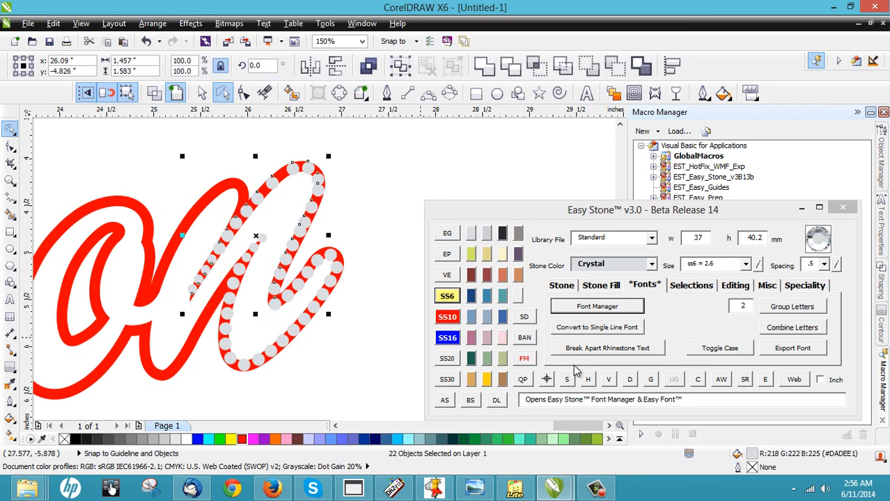
left_click(630, 381)
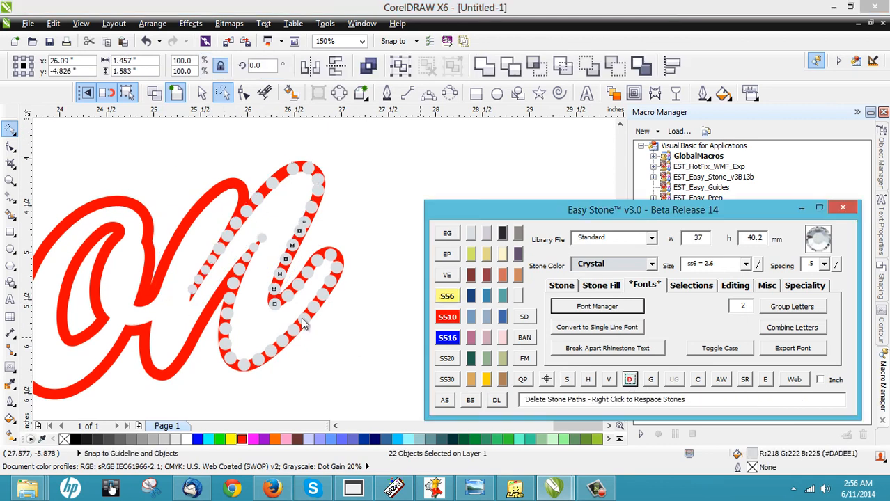
left_click(262, 203)
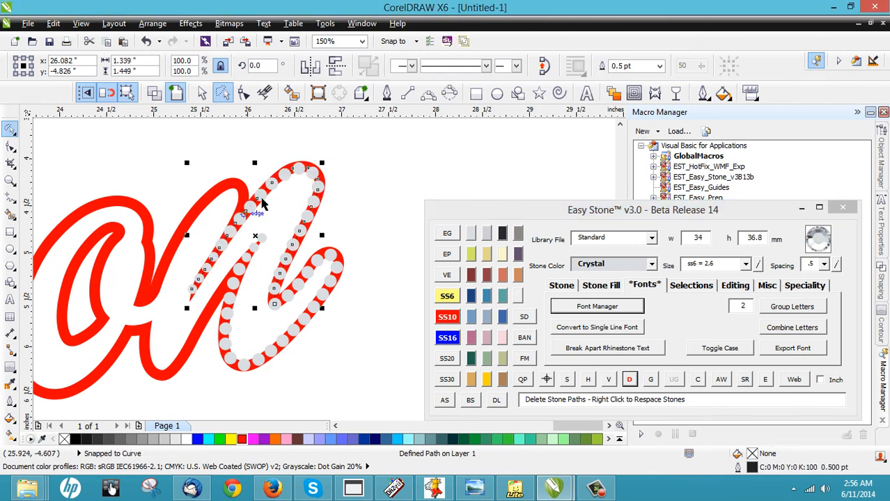
left_click(348, 207)
left_click(281, 213)
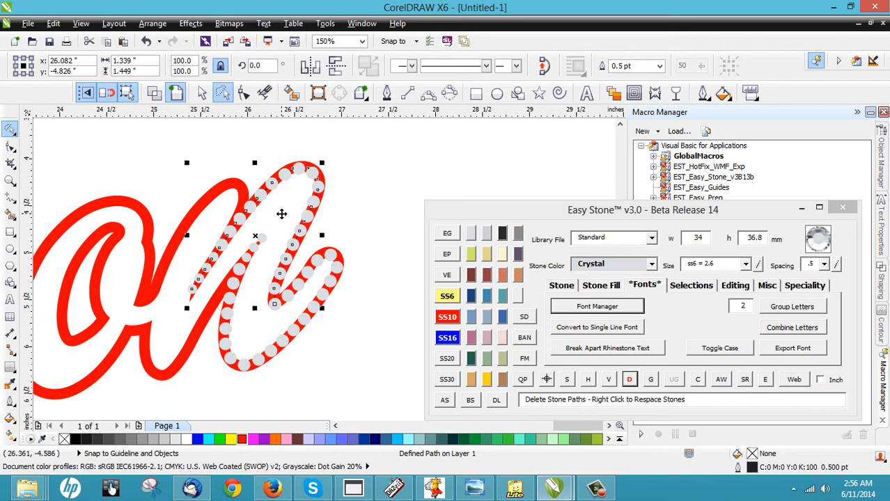
left_click(194, 339)
Place ss10 stone copies from the rounded tip between the a and n up the start of the n's left stem
scroll(266, 358, "up", 2)
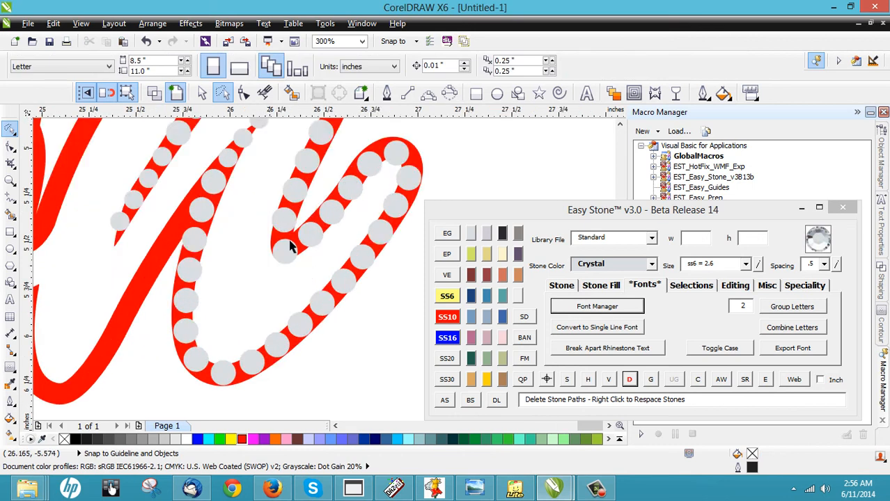
scroll(285, 232, "down", 2)
scroll(209, 232, "up", 2)
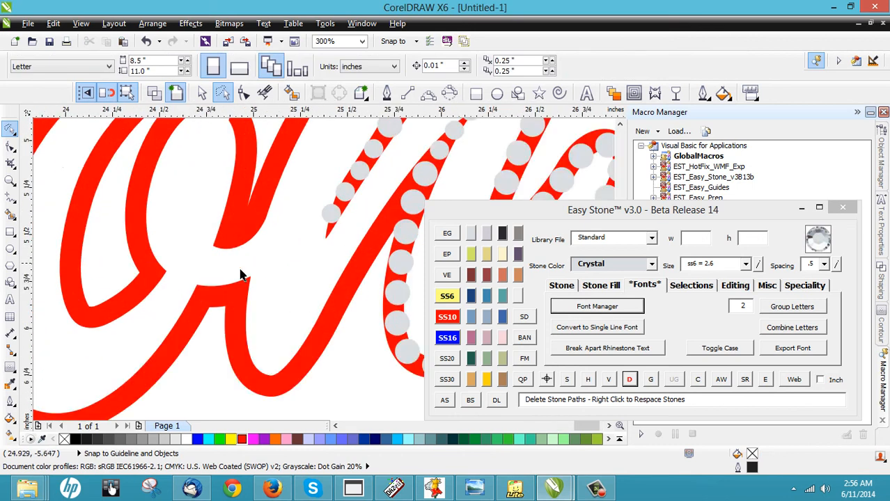
scroll(269, 215, "down", 2)
scroll(311, 244, "up", 2)
mouse_move(355, 185)
left_mouse_down()
mouse_move(284, 192)
mouse_move(221, 244)
mouse_move(210, 280)
mouse_move(219, 281)
mouse_move(204, 288)
mouse_move(243, 275)
mouse_move(238, 268)
mouse_move(279, 167)
left_mouse_up()
scroll(219, 274, "up", 2)
key("space")
key("space")
scroll(278, 167, "down", 4)
scroll(336, 225, "up", 2)
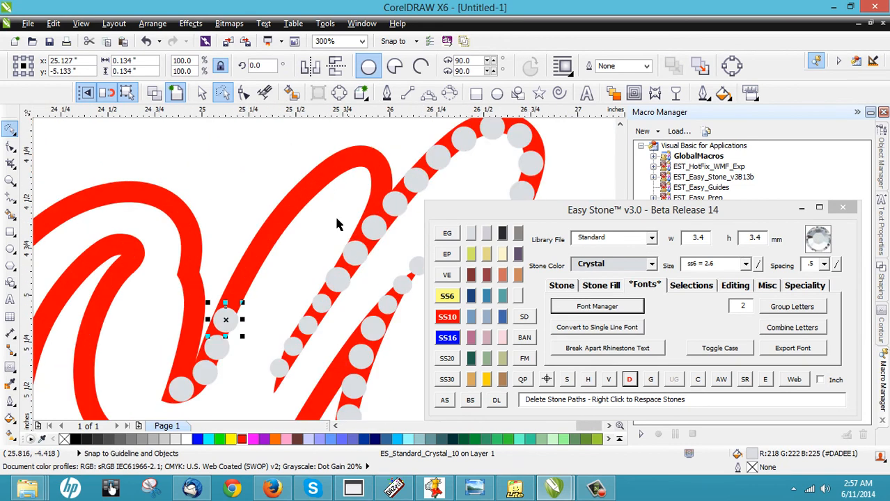
Continue the ss10 stone copies up the n's left stem toward the first hump's top curve
mouse_move(232, 308)
left_mouse_down()
mouse_move(278, 239)
mouse_move(266, 249)
mouse_move(273, 228)
mouse_move(310, 198)
left_mouse_up()
key("space")
key("space")
key("space")
scroll(310, 198, "up", 2)
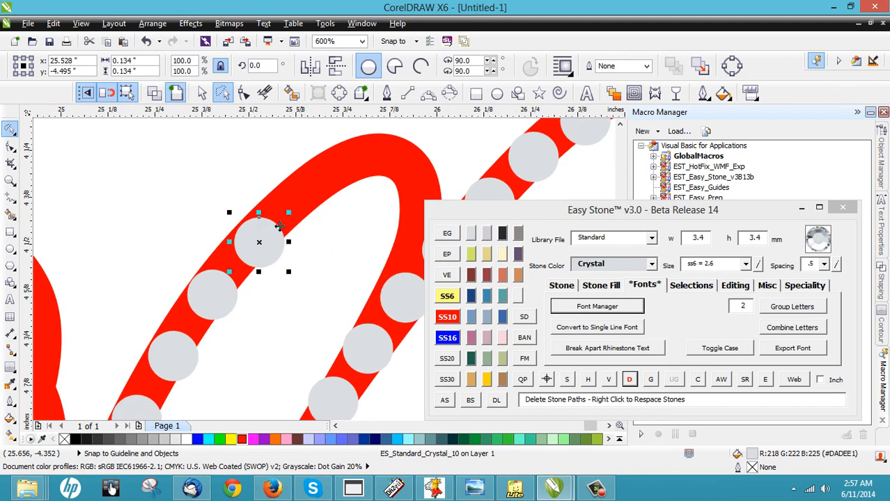
Place ss10 stone copies over the n's first hump and down to its junction with the taller hump
mouse_move(247, 240)
left_mouse_down()
mouse_move(274, 207)
mouse_move(308, 200)
mouse_move(300, 199)
mouse_move(347, 168)
mouse_move(407, 166)
left_mouse_up()
key("space")
key("space")
scroll(303, 184, "down", 1)
scroll(360, 179, "up", 1)
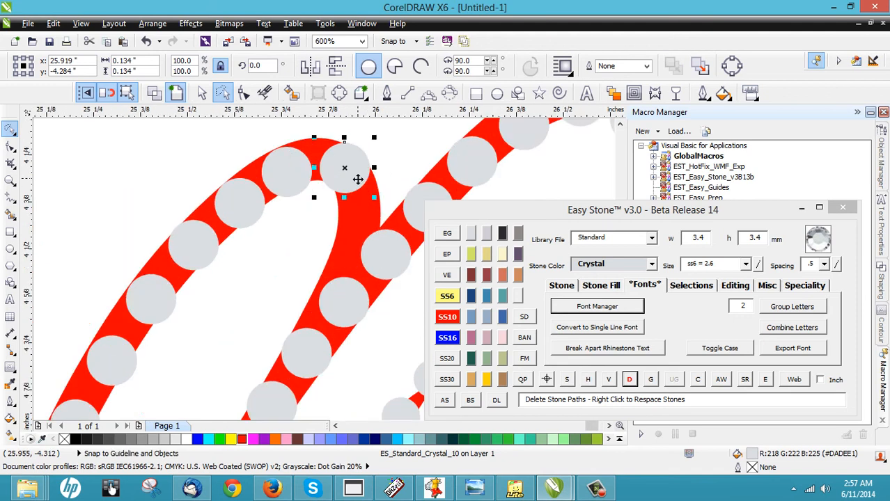
scroll(358, 184, "up", 1)
mouse_move(352, 187)
left_mouse_down()
mouse_move(376, 230)
mouse_move(368, 255)
left_mouse_up()
scroll(347, 191, "down", 1)
scroll(359, 213, "up", 1)
left_click_drag(349, 212, 359, 203)
scroll(285, 185, "down", 3)
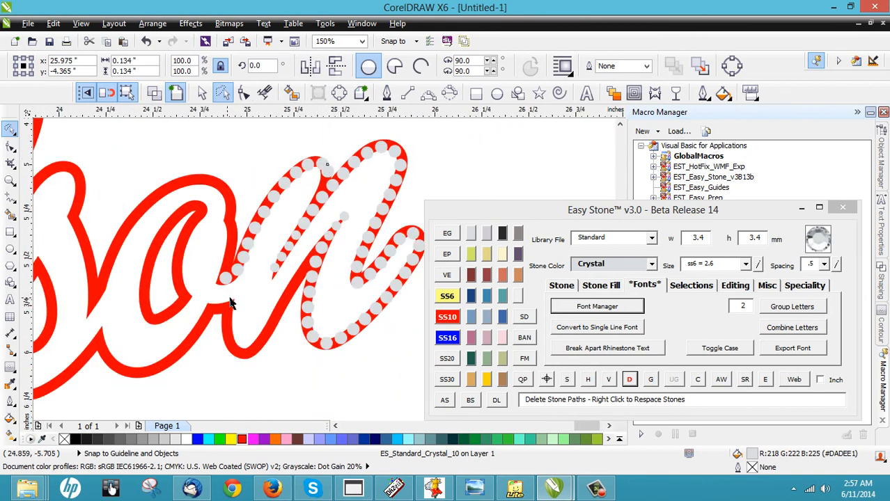
Select the stones along the n's left stem and first hump and respace them evenly
scroll(209, 294, "up", 1)
scroll(277, 172, "down", 1)
scroll(288, 159, "up", 1)
left_click(247, 158)
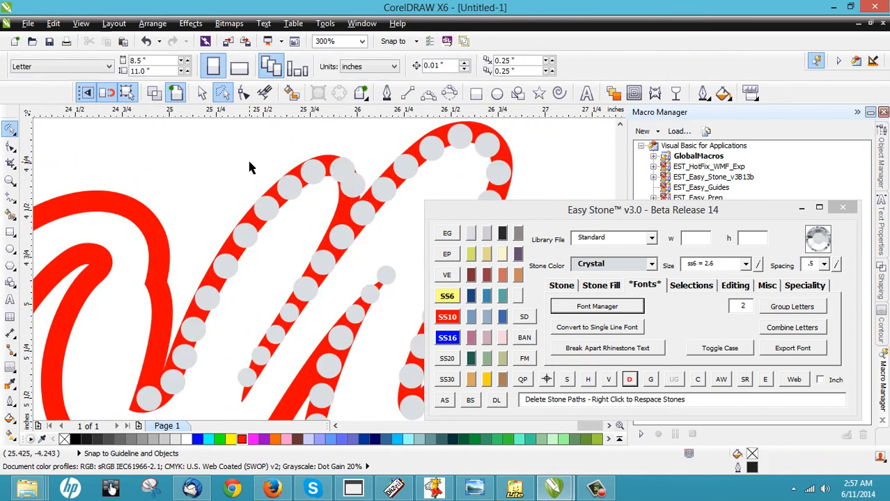
mouse_move(318, 147)
left_mouse_down()
mouse_move(364, 176)
mouse_move(262, 299)
mouse_move(207, 400)
mouse_move(172, 415)
mouse_move(117, 410)
mouse_move(98, 372)
left_mouse_up()
left_click(349, 144, "shift")
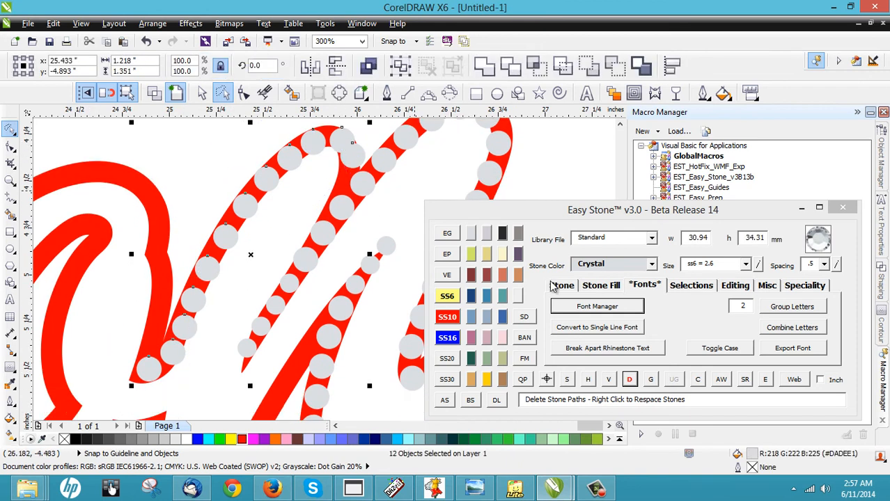
right_click(630, 383)
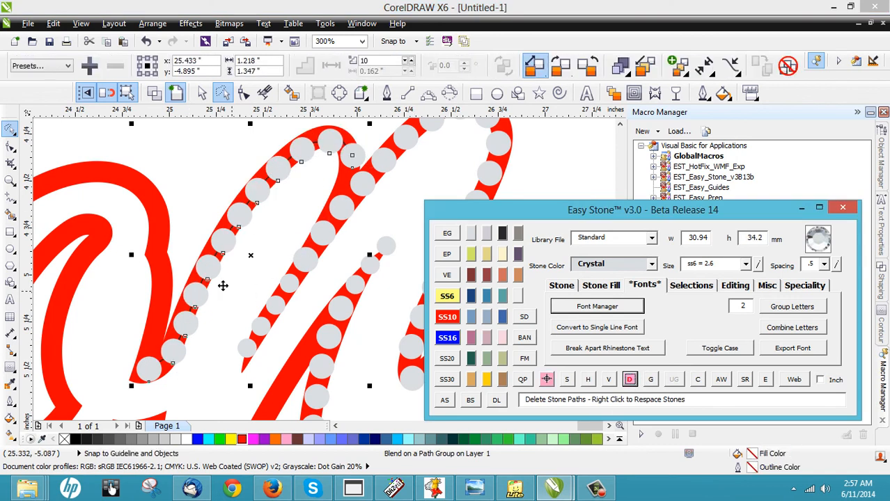
left_click(286, 231)
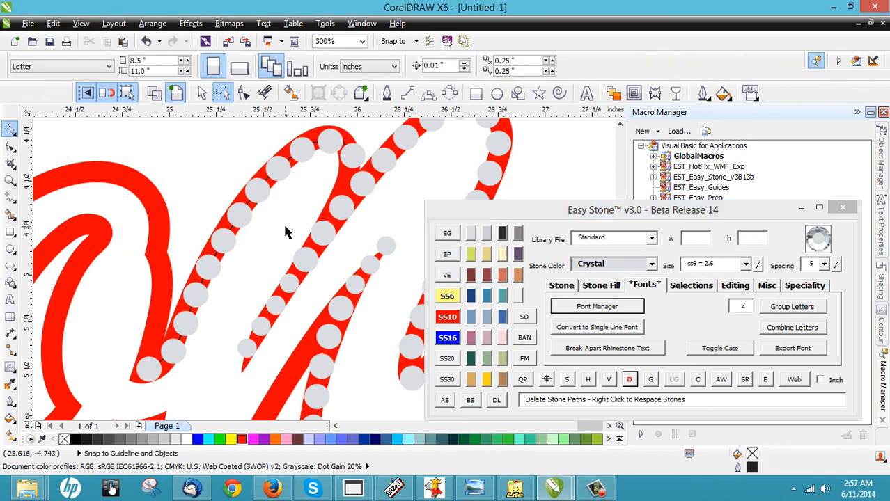
left_click(294, 184)
key("Delete")
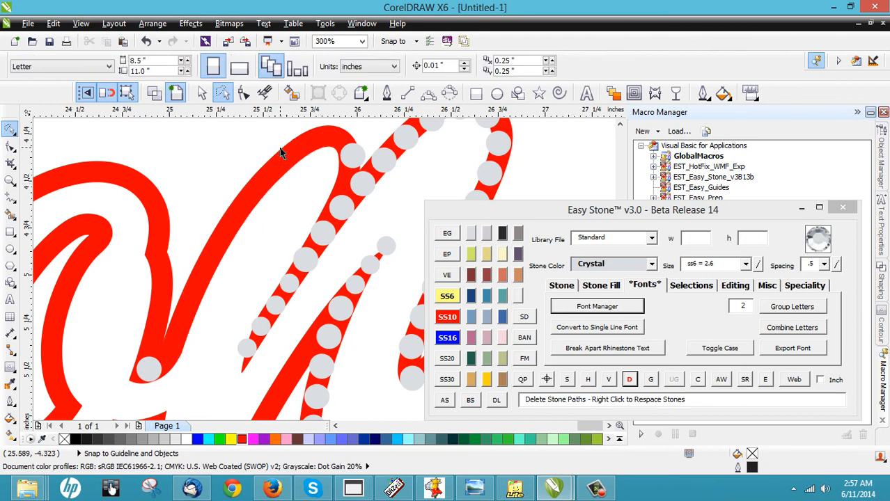
key("ctrl+z")
key("ctrl+z")
Select the respaced stone group on the n's first hump and remove its underlying path, keeping the stones
left_click(270, 194)
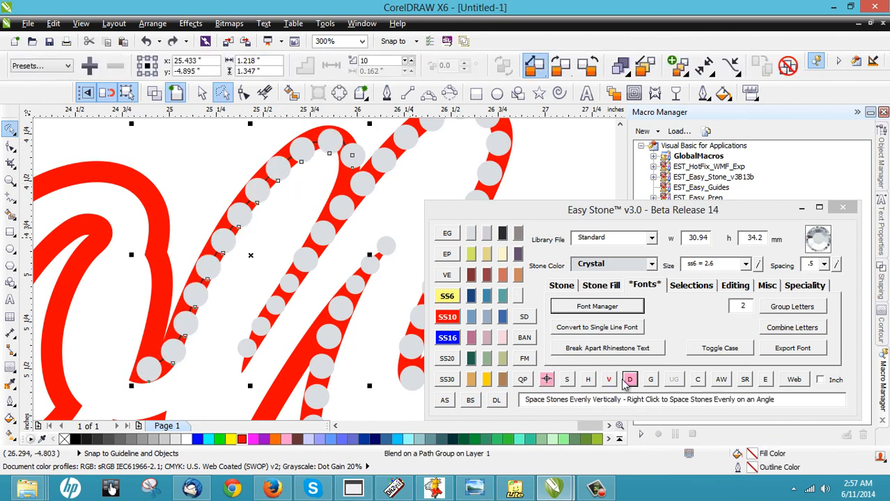
left_click(227, 172)
scroll(294, 143, "down", 1)
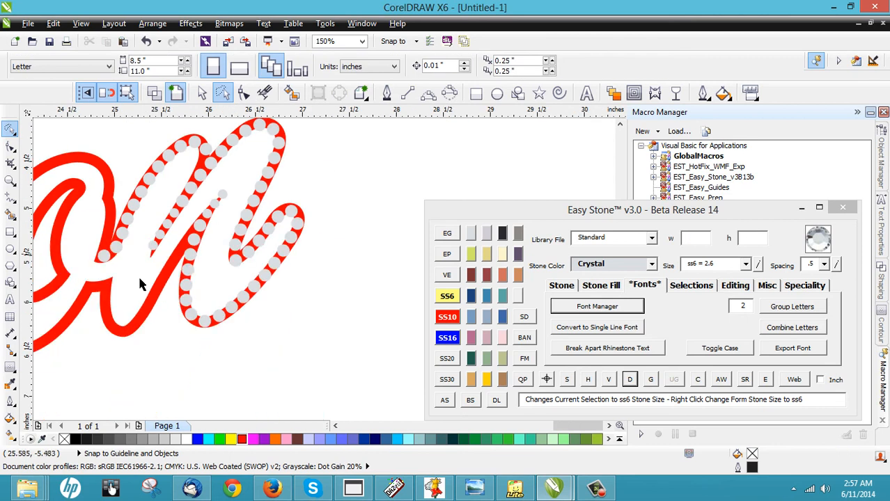
Place two ss10 stone copies on the short connecting stroke between the bottoms of the a and n
scroll(189, 274, "down", 1)
scroll(205, 287, "up", 2)
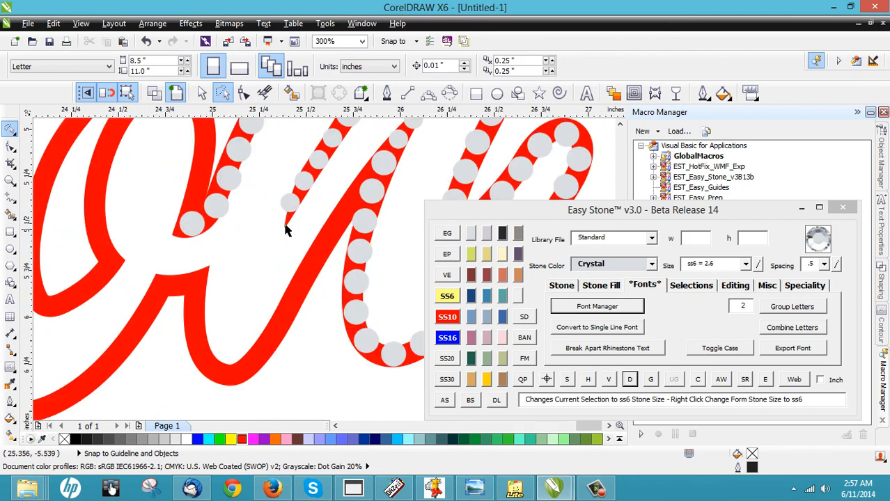
mouse_move(236, 185)
left_mouse_down()
mouse_move(145, 254)
mouse_move(162, 289)
left_mouse_up()
scroll(151, 286, "up", 1)
scroll(151, 287, "up", 1)
left_click_drag(107, 271, 222, 261)
scroll(262, 213, "down", 1)
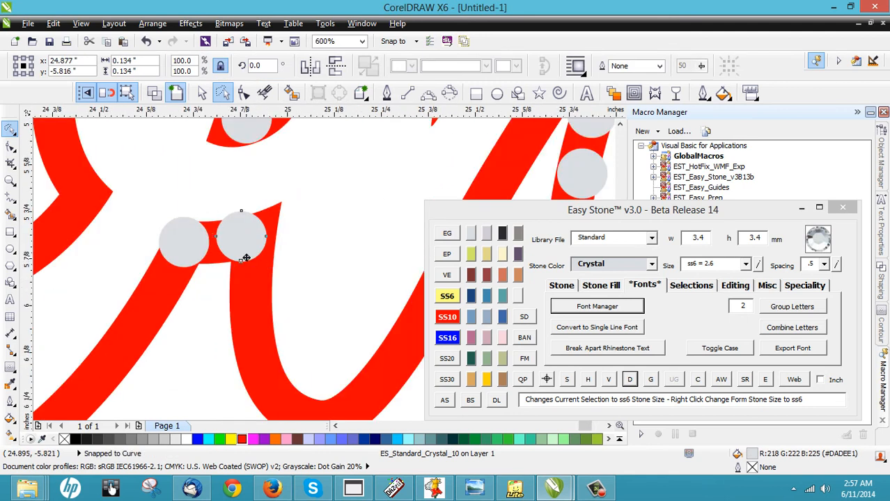
Place ss10 stone copies down from the connecting stroke, around the n's lower left curve, and up its far side
right_click(259, 356)
left_click_drag(251, 301, 263, 364)
scroll(264, 224, "down", 1)
scroll(282, 314, "up", 1)
mouse_move(230, 265)
left_mouse_down()
mouse_move(266, 313)
mouse_move(323, 303)
mouse_move(367, 250)
mouse_move(397, 186)
left_mouse_up()
right_click(268, 314)
right_click(328, 298)
right_click(368, 250)
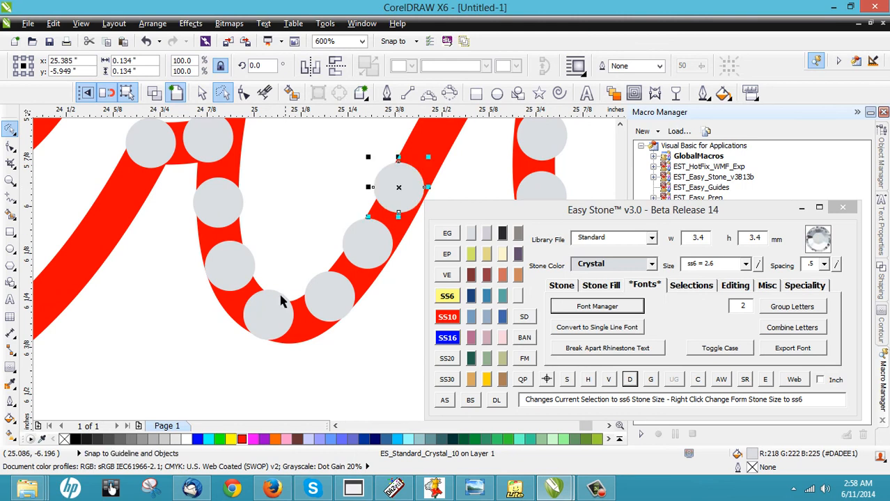
Continue the ss10 stone copies up the n's lower diagonal stroke to the junction with the neighbouring curve
scroll(284, 302, "down", 2)
scroll(325, 223, "up", 2)
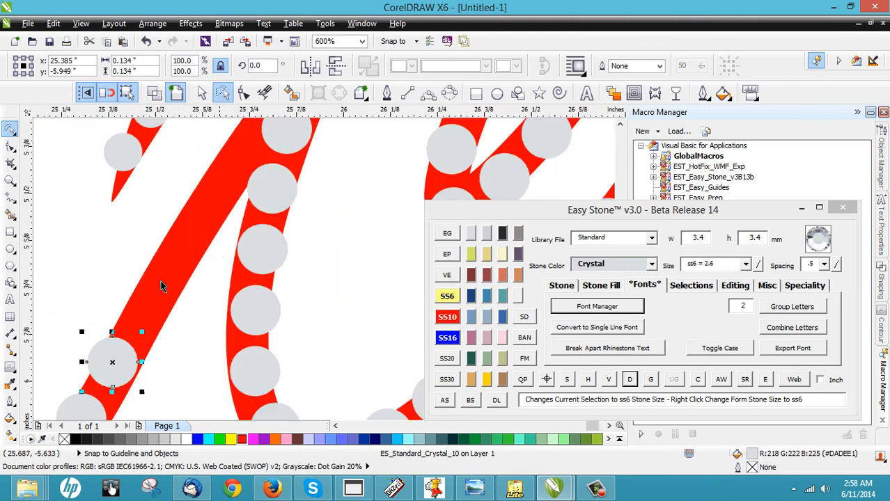
mouse_move(114, 350)
left_mouse_down()
mouse_move(191, 240)
mouse_move(179, 250)
mouse_move(240, 137)
left_mouse_up()
right_click(145, 301)
right_click(177, 241)
right_click(204, 188)
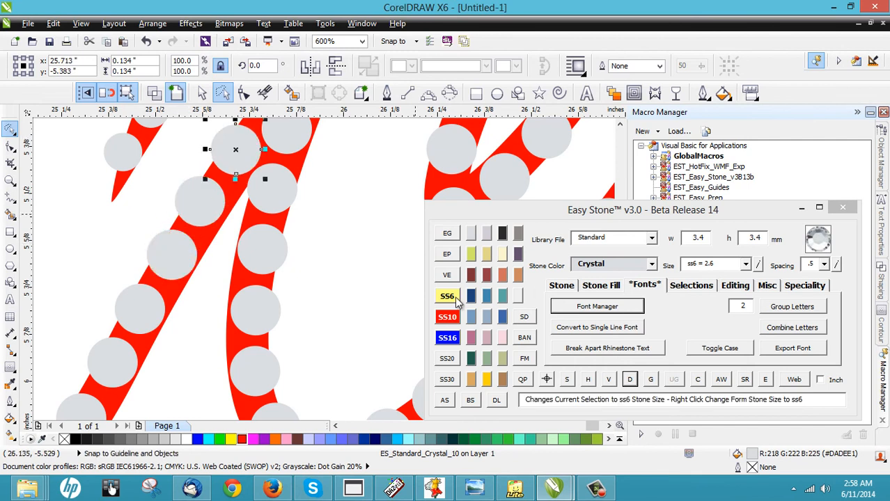
Change the diagonal stroke's uppermost new stone to ss6 and centre it and the ss10 stone below within the band
scroll(284, 209, "down", 1)
scroll(288, 212, "up", 3)
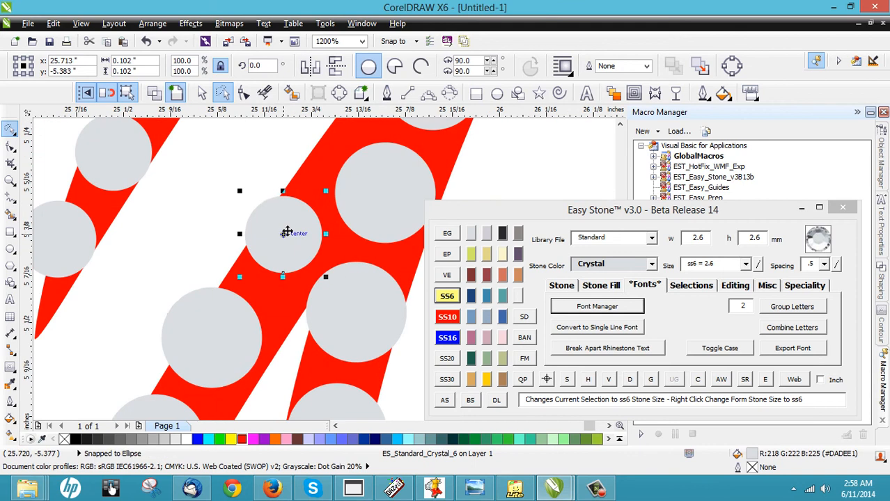
left_click_drag(295, 231, 295, 231)
left_click_drag(216, 334, 229, 325)
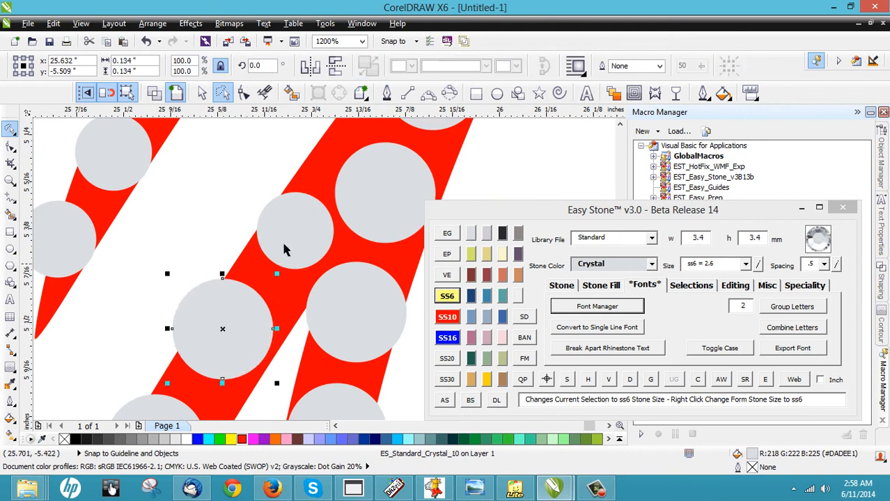
Select the stones around the n's lower left curve up to the ss6 stone and space them evenly along a path
scroll(297, 247, "down", 3)
left_click(235, 289)
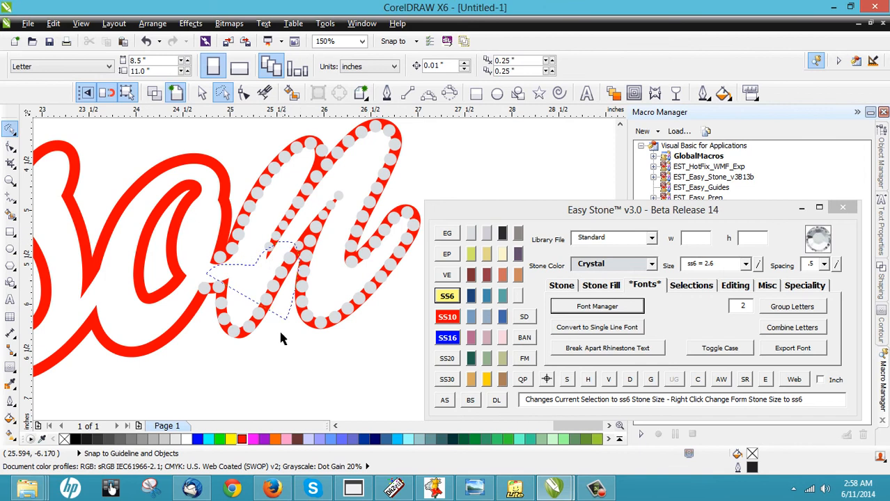
mouse_move(281, 339)
left_mouse_down()
mouse_move(234, 368)
mouse_move(207, 366)
left_mouse_up()
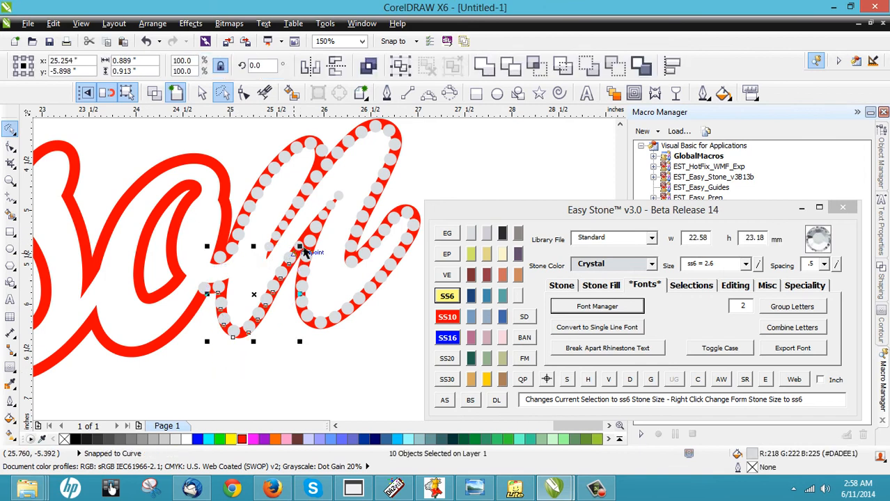
scroll(305, 252, "up", 2)
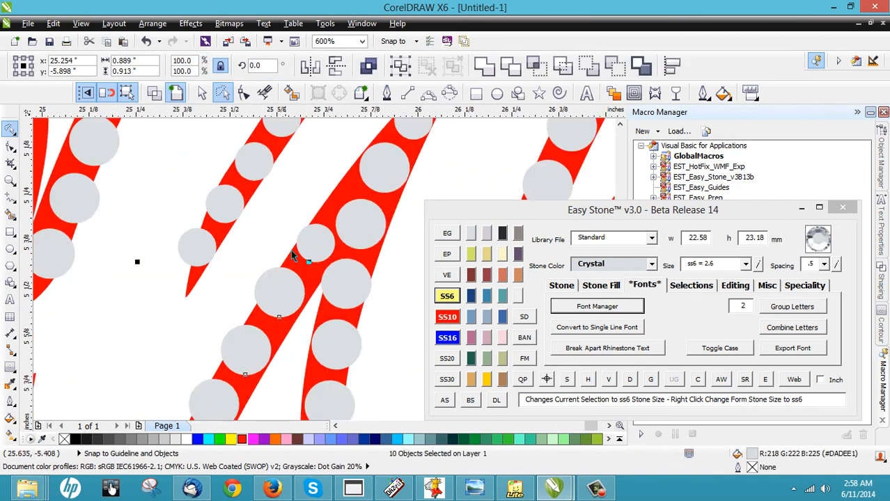
left_click(629, 378)
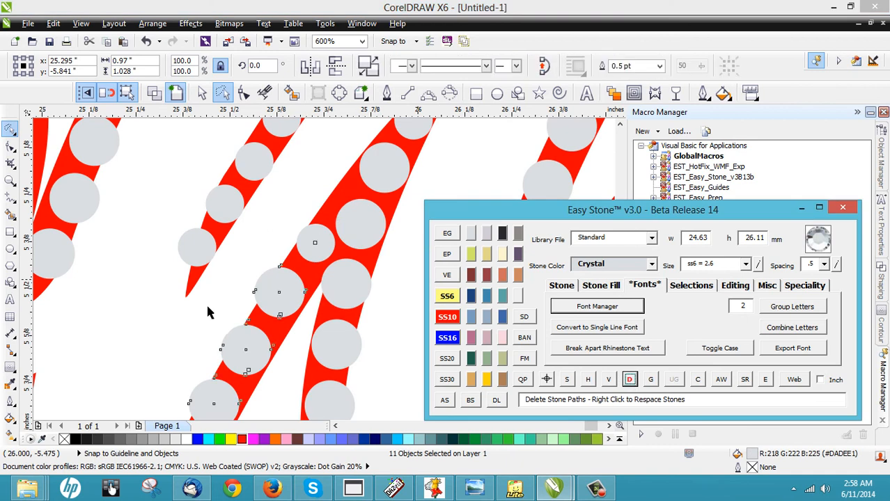
scroll(297, 210, "down", 2)
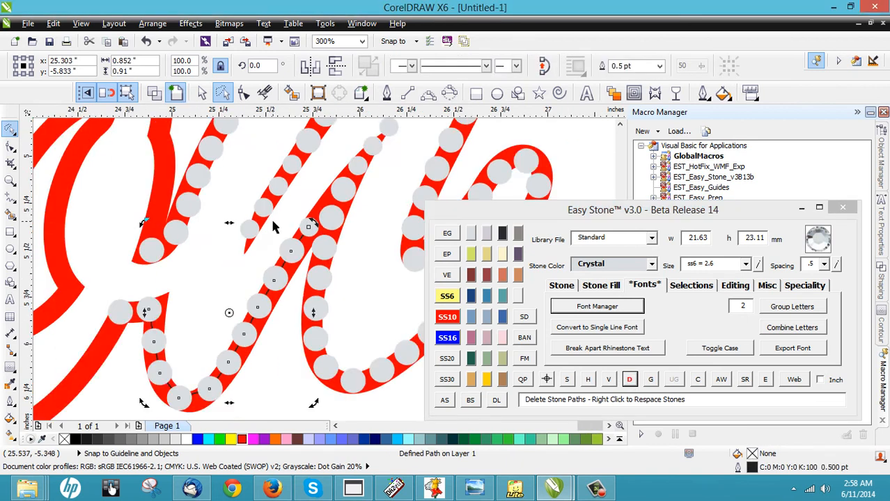
Select the lower left curve's stone path and tighten the spacing by fitting one more stone along it
left_click(227, 294)
scroll(228, 295, "up", 1)
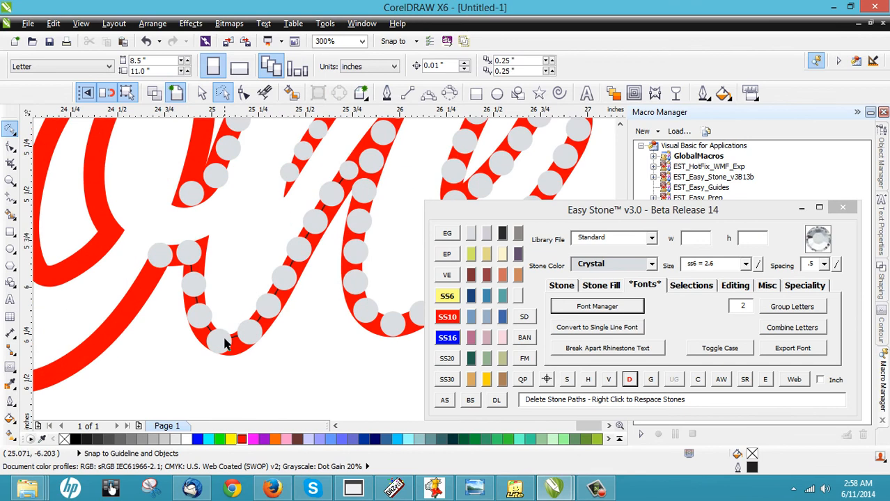
left_click(285, 285)
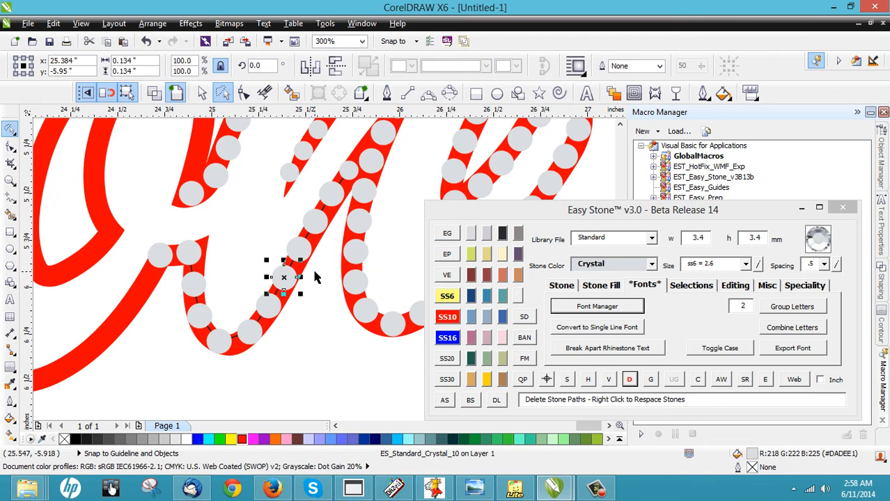
left_click(238, 297)
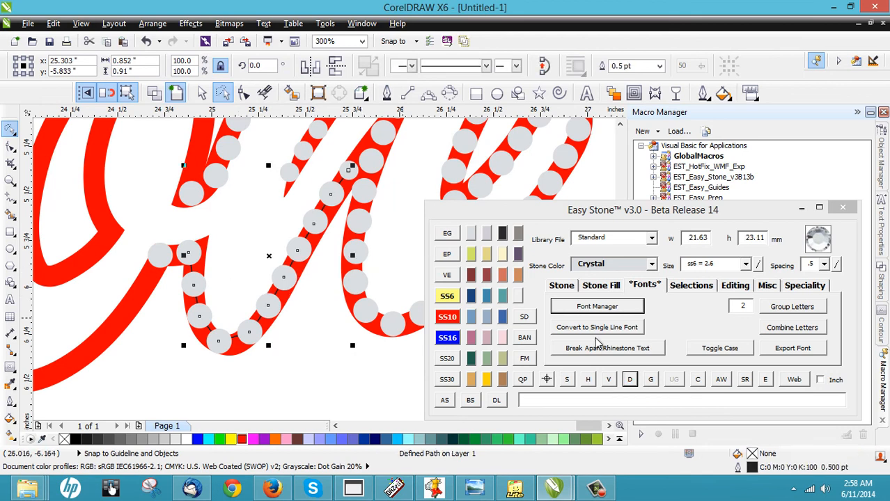
left_click(446, 379)
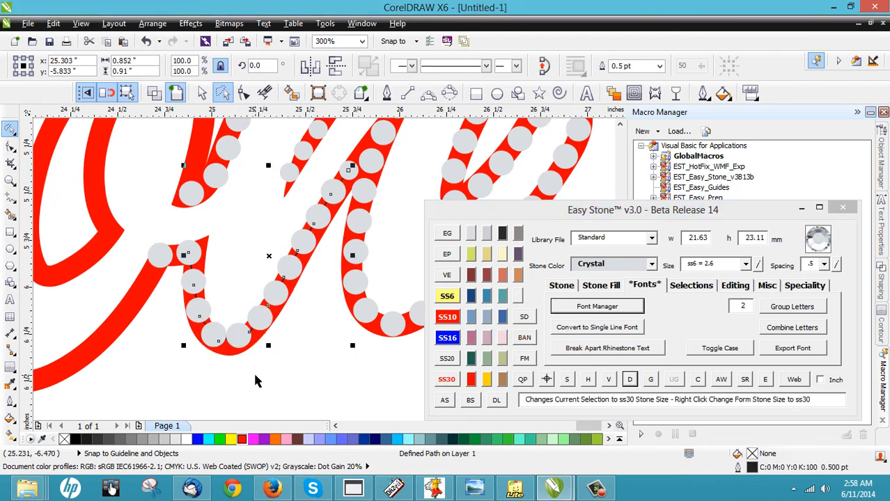
Delete the path line behind the stones on the n's lower left curve
left_click(281, 374)
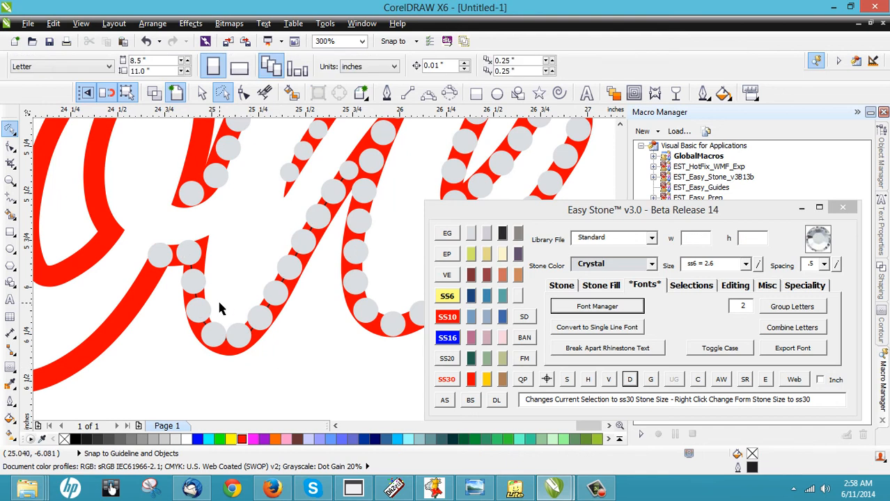
left_click(220, 303)
key("Delete")
Nudge the two lowest ss10 stones of the n's lower left curve into place within the red band
scroll(196, 360, "up", 5)
scroll(264, 323, "down", 3)
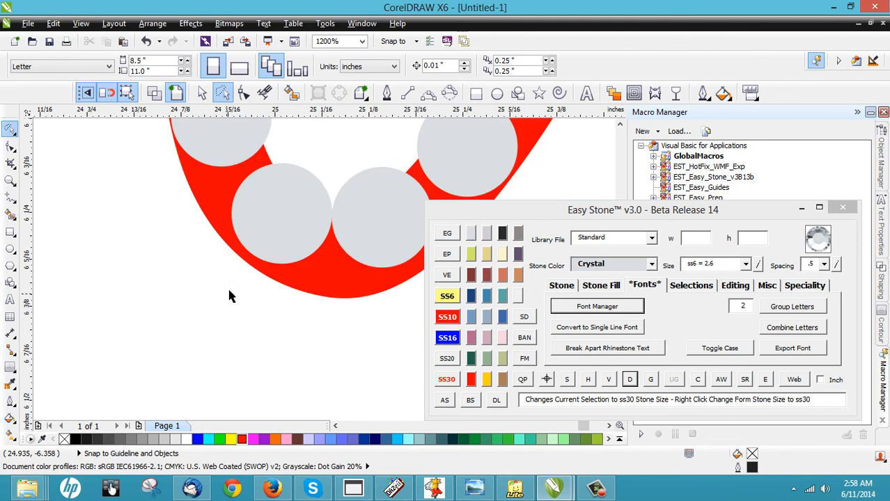
left_click_drag(300, 212, 288, 215)
left_click_drag(393, 232, 396, 244)
left_click(259, 312)
scroll(212, 328, "down", 4)
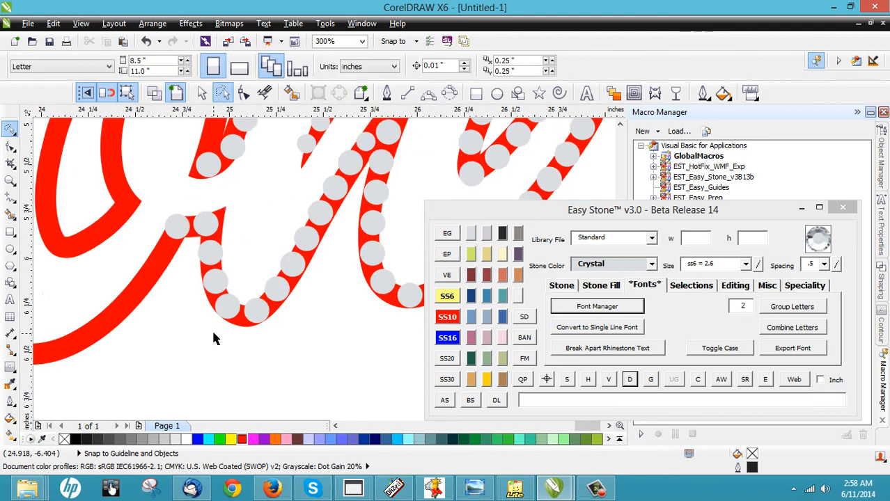
Change the ss10 stone just above the n's diagonal junction to ss6 and shift it towards the band's right edge
scroll(214, 334, "down", 2)
scroll(215, 330, "up", 1)
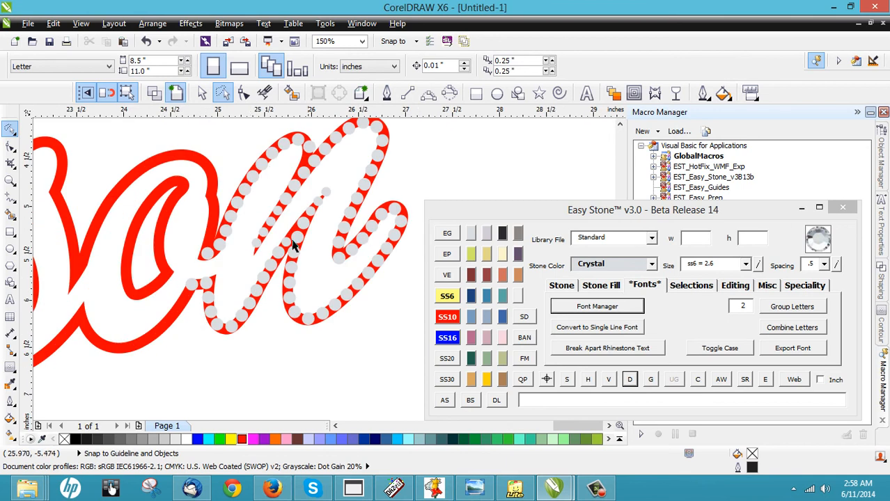
scroll(293, 242, "up", 1)
scroll(291, 239, "up", 1)
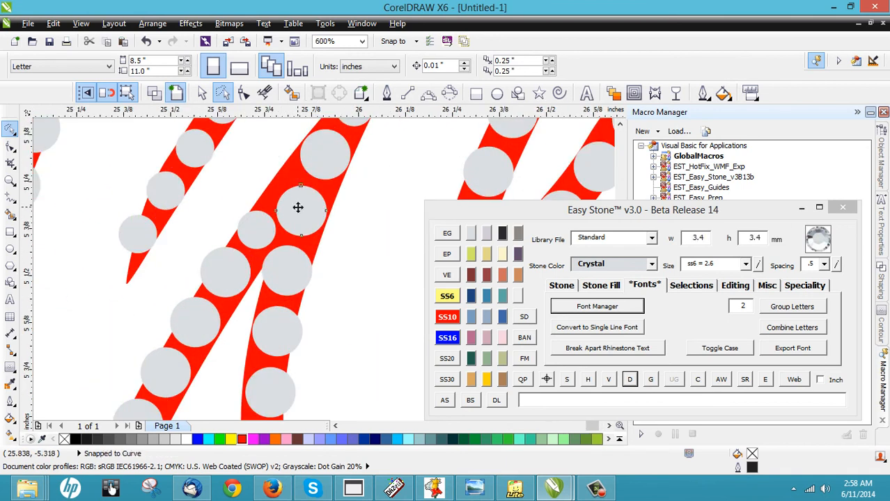
left_click(299, 206)
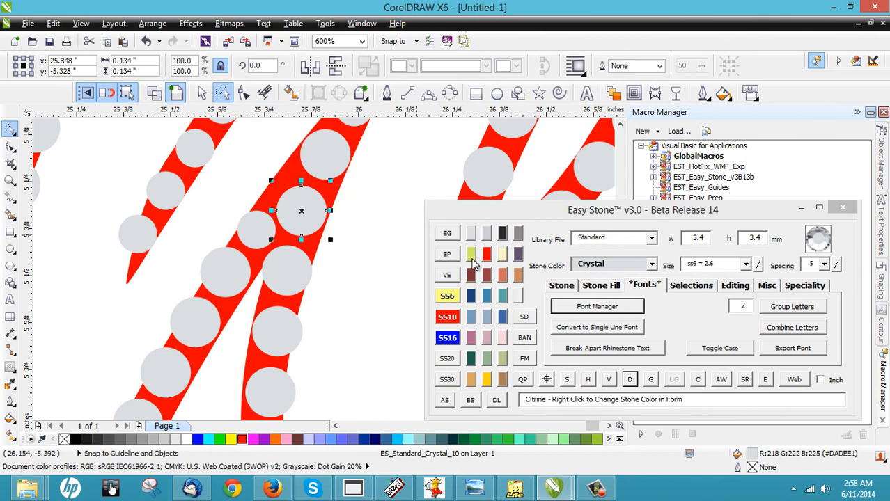
left_click(449, 300)
scroll(310, 226, "up", 1)
left_click_drag(299, 219, 307, 233)
Copy the ss6 stone to the upper left side of the band and adjust the neighbouring ss6 stones around the junction
left_click_drag(306, 233, 241, 176)
right_click(242, 175)
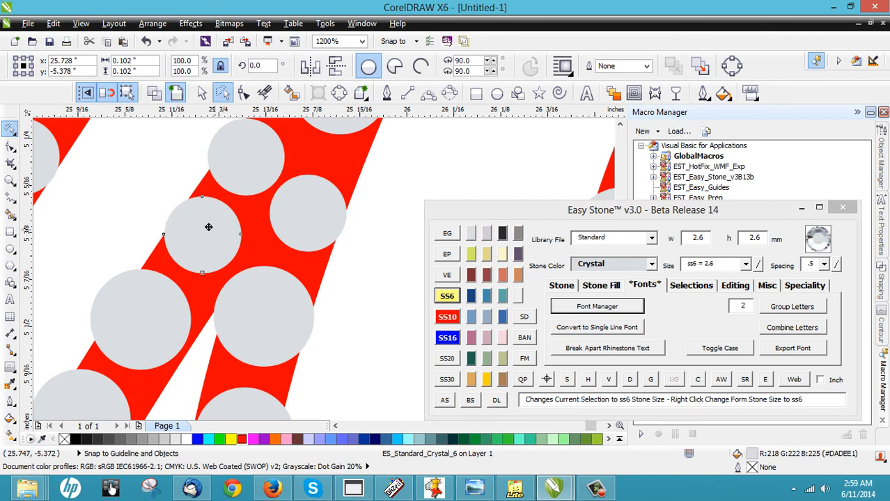
left_click_drag(207, 224, 197, 219)
left_click_drag(305, 232, 301, 231)
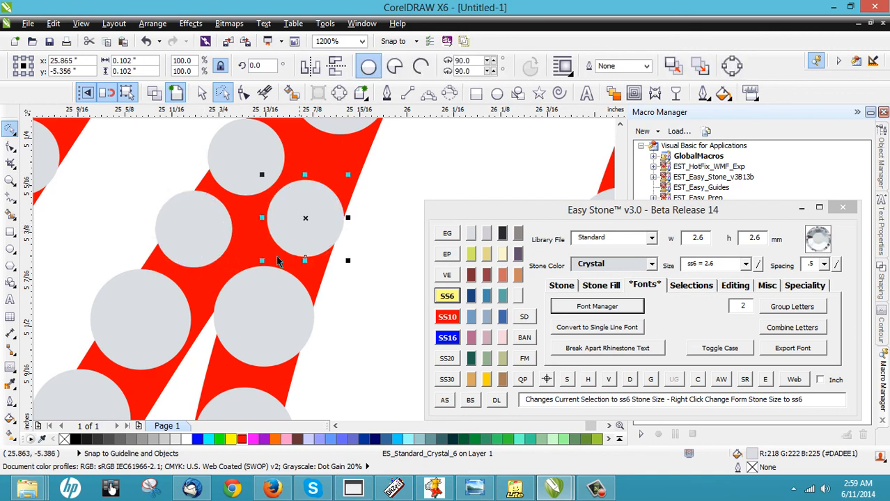
Move the ss10 stone above the junction closer to the ss6 group and nudge the group's lower left ss6 stone into line
scroll(266, 285, "down", 1)
scroll(294, 193, "up", 1)
left_click_drag(299, 193, 287, 224)
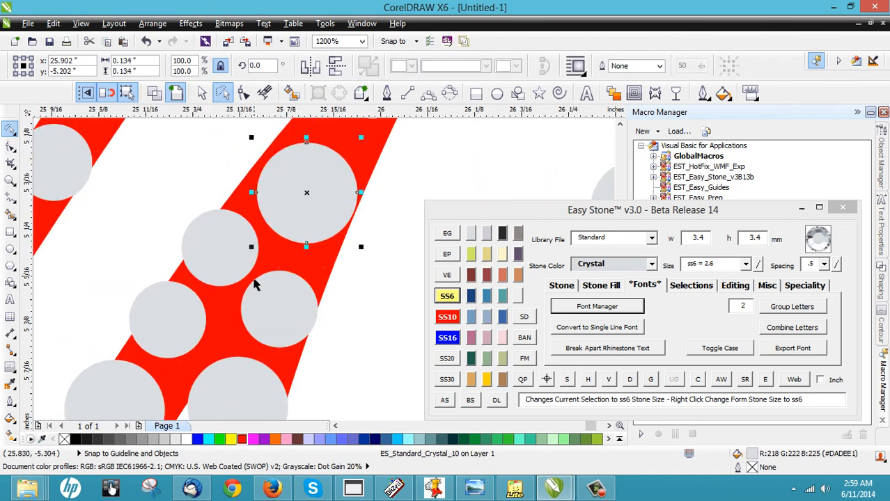
scroll(220, 284, "down", 1)
scroll(215, 290, "up", 1)
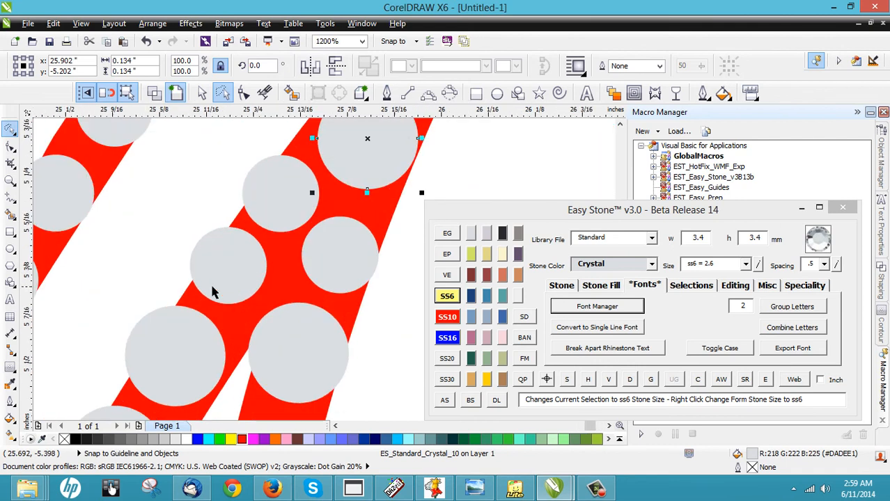
left_click_drag(214, 291, 224, 284)
scroll(209, 287, "down", 1)
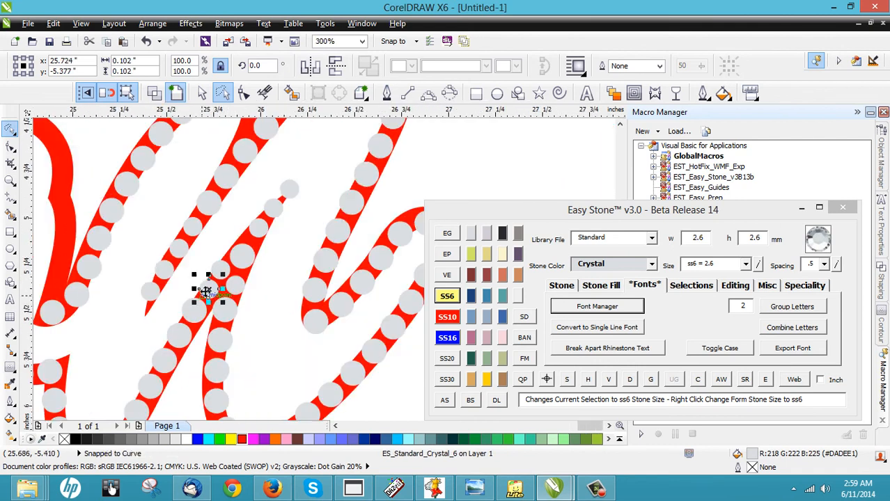
Shift the ss6 stones along the n's thin upper tip down the stroke to close the gaps between them
scroll(264, 230, "up", 1)
left_click_drag(251, 245, 237, 267)
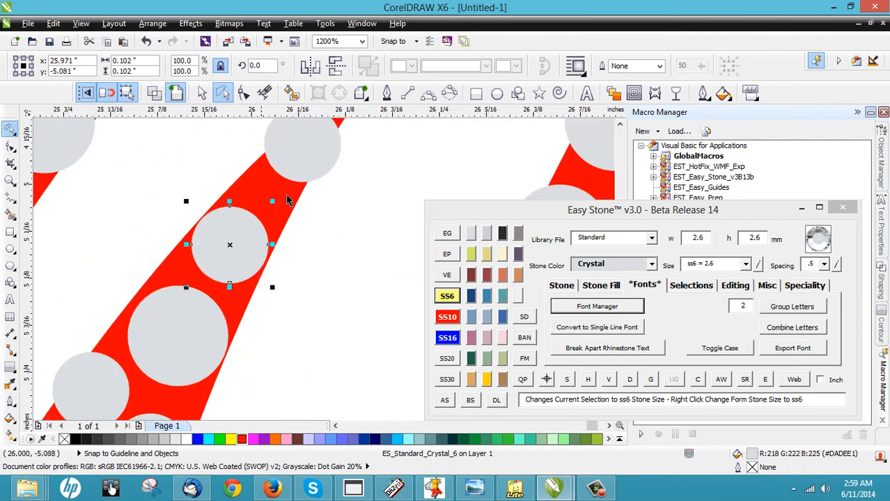
left_click_drag(297, 161, 277, 187)
scroll(292, 177, "down", 1)
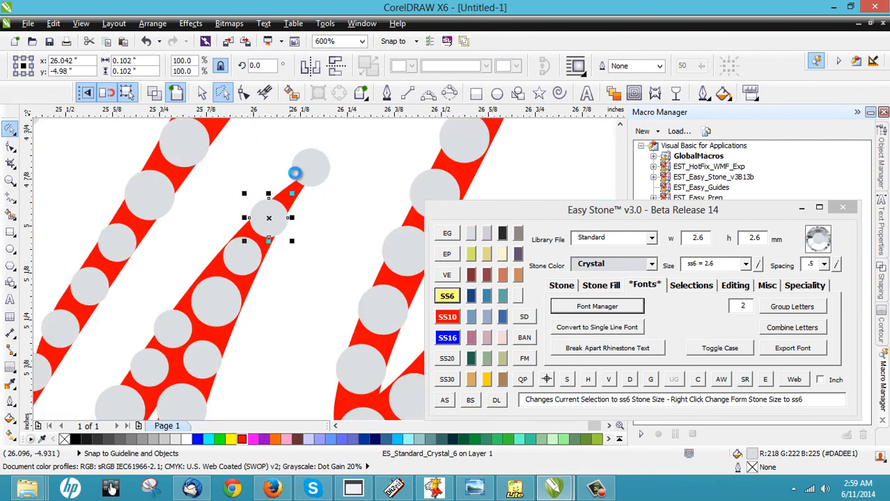
scroll(328, 166, "up", 1)
mouse_move(328, 165)
left_mouse_down()
mouse_move(307, 190)
mouse_move(308, 172)
left_mouse_up()
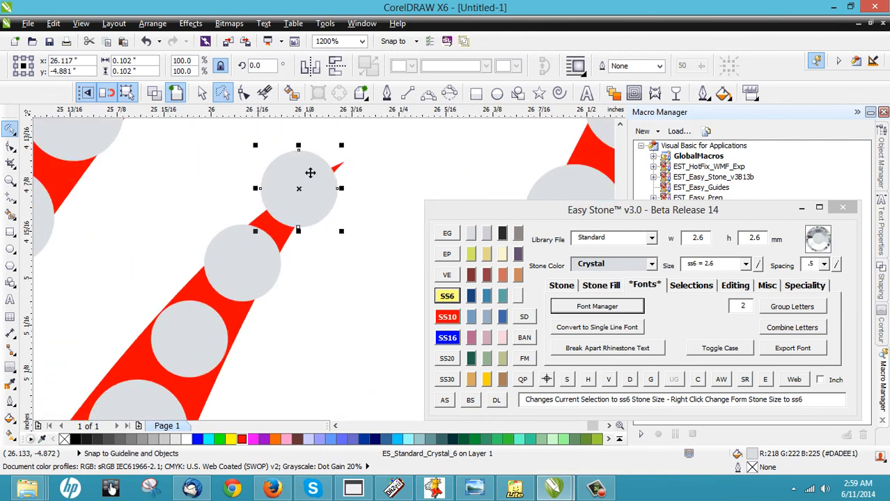
scroll(309, 172, "down", 3)
left_click(318, 194)
scroll(305, 278, "down", 2)
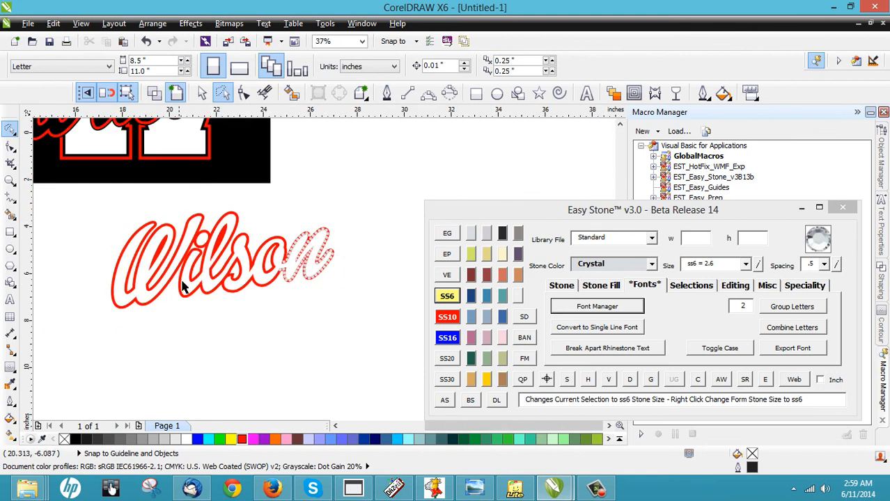
Move the red script outline together with its n stones onto the script of the black-background W design
scroll(226, 303, "down", 1)
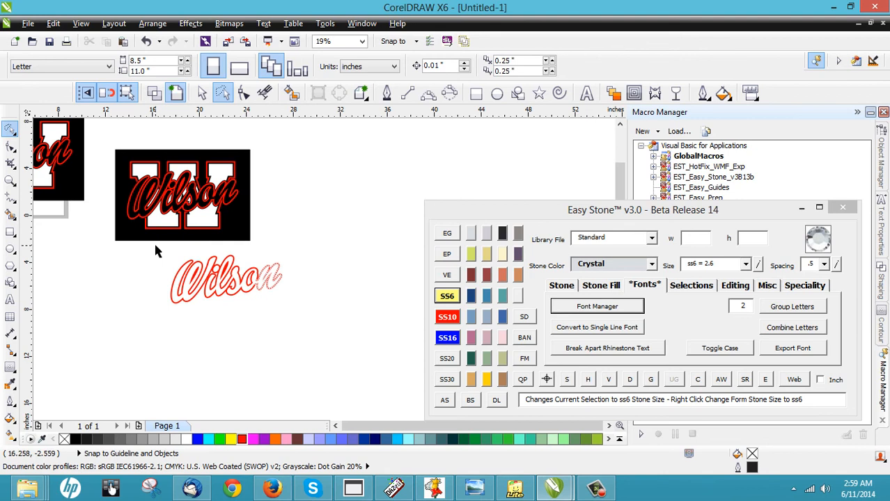
left_click_drag(138, 314, 308, 260)
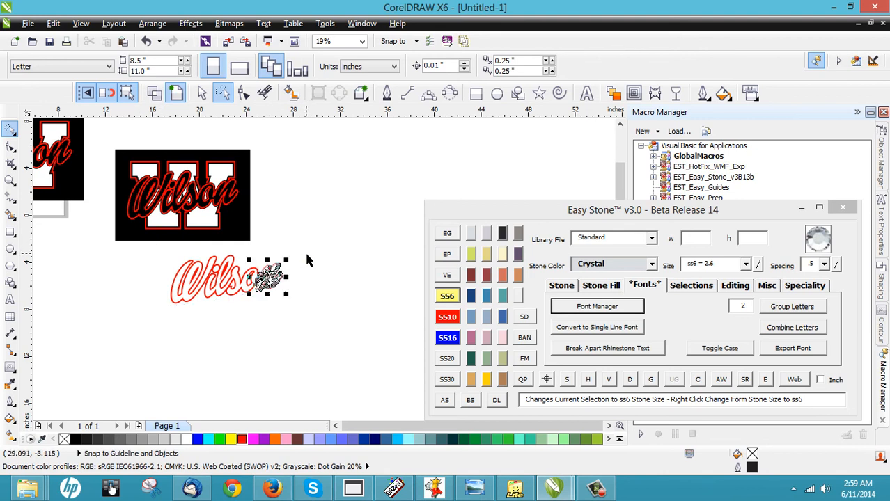
left_click(288, 193)
left_click(202, 93)
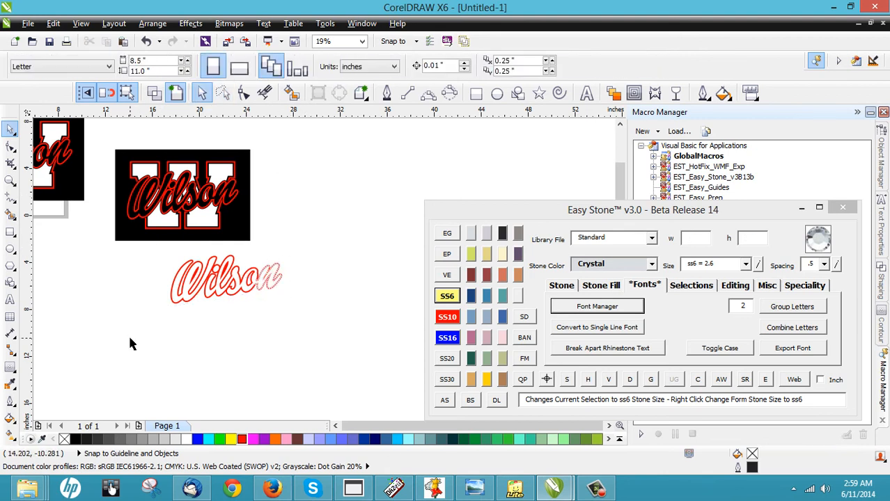
left_click_drag(137, 327, 305, 251)
left_click_drag(205, 276, 178, 229)
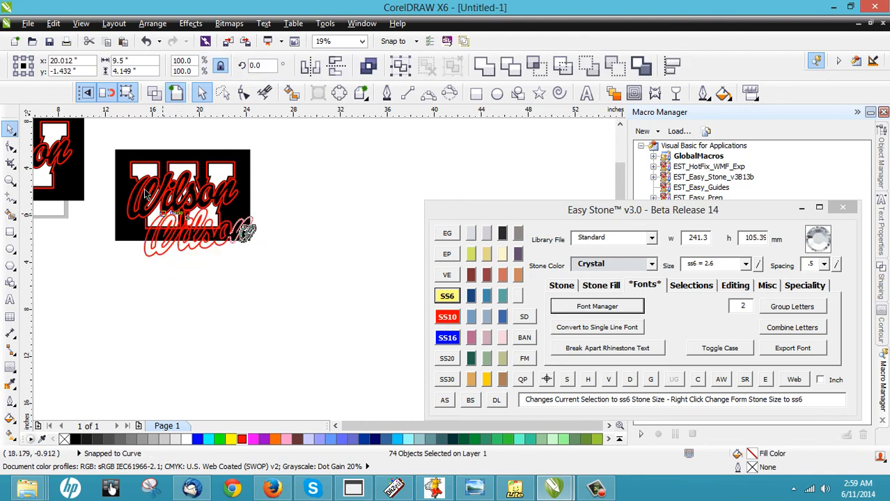
scroll(150, 197, "up", 3)
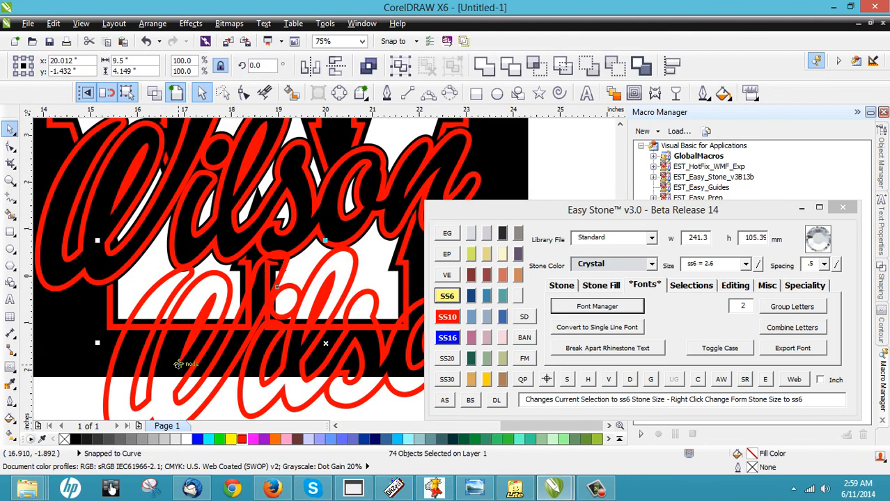
left_click_drag(179, 364, 116, 200)
scroll(240, 341, "down", 2)
left_click(233, 360)
Delete the red script outlines on the W design, leaving the n stones over the black script shape
scroll(164, 200, "up", 2)
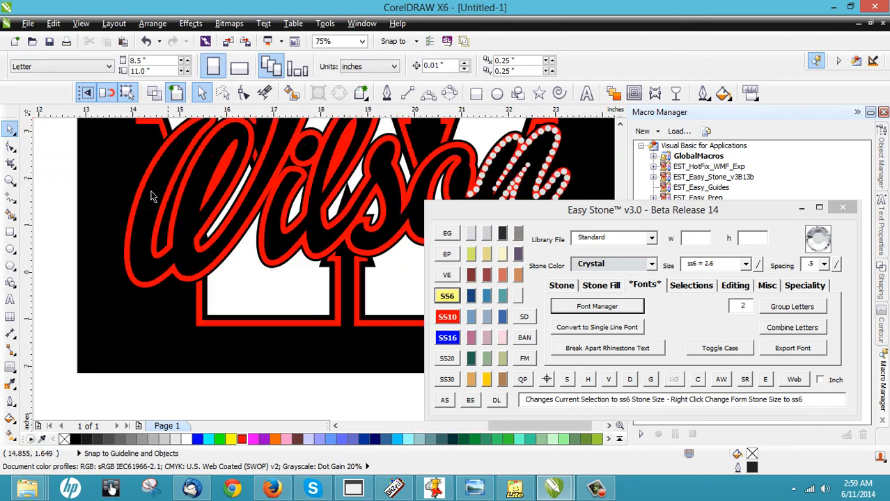
left_click(137, 194)
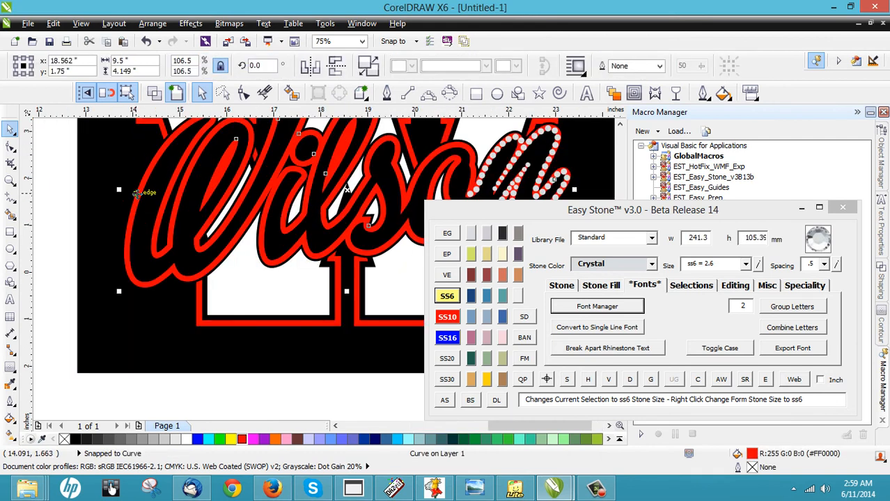
key("Escape")
left_click(137, 195)
key("Delete")
Examine how the rhinestone n looks against the black script and the W design
scroll(116, 215, "down", 1)
scroll(301, 201, "up", 2)
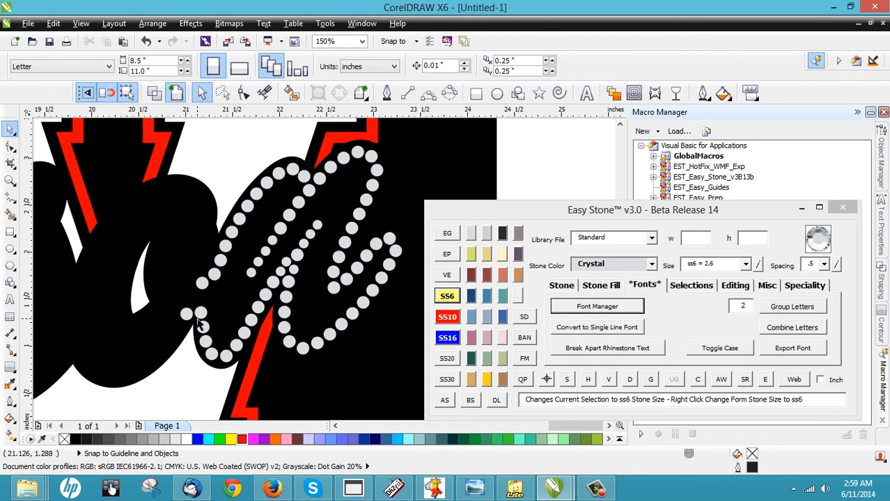
scroll(321, 208, "down", 1)
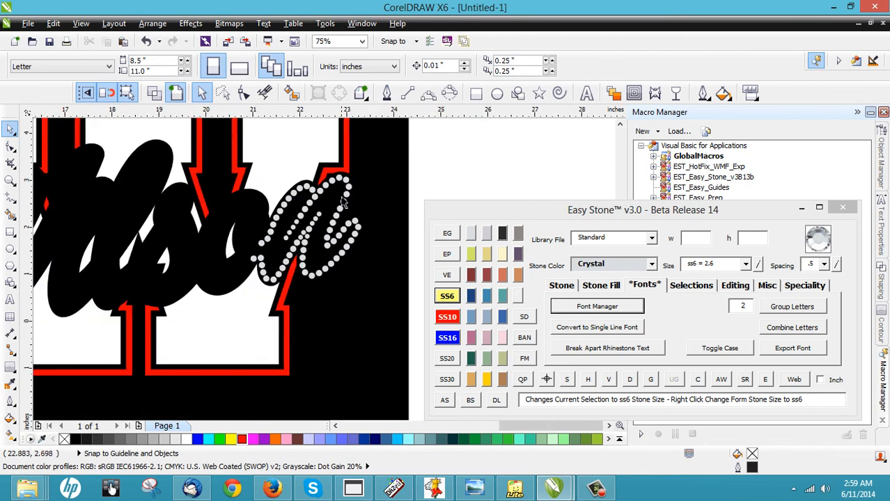
scroll(343, 202, "down", 1)
scroll(275, 190, "up", 1)
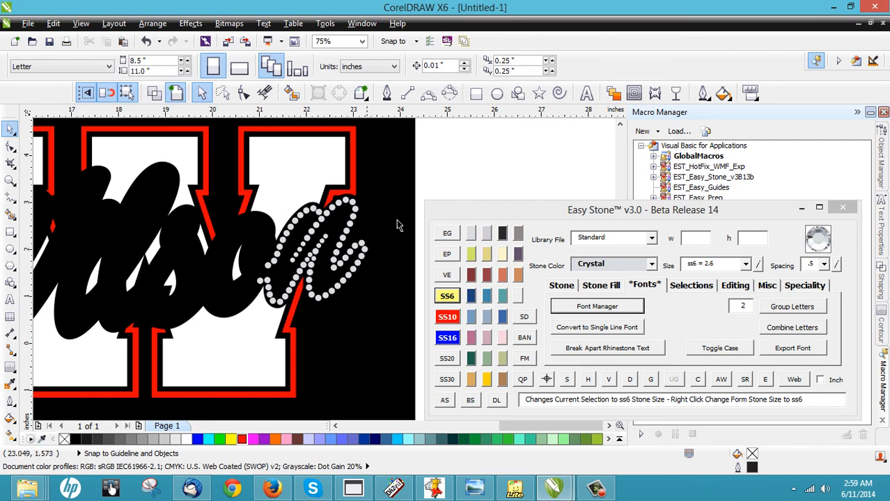
scroll(387, 212, "down", 1)
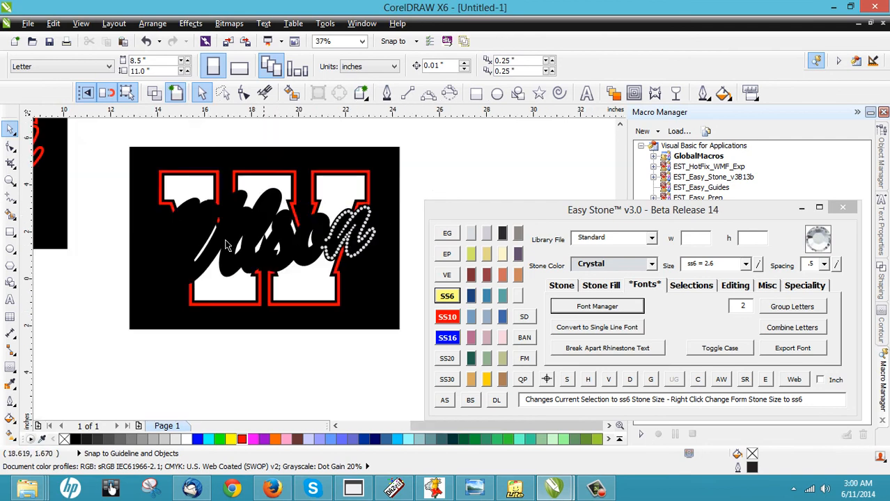
scroll(183, 245, "up", 1)
scroll(262, 245, "down", 1)
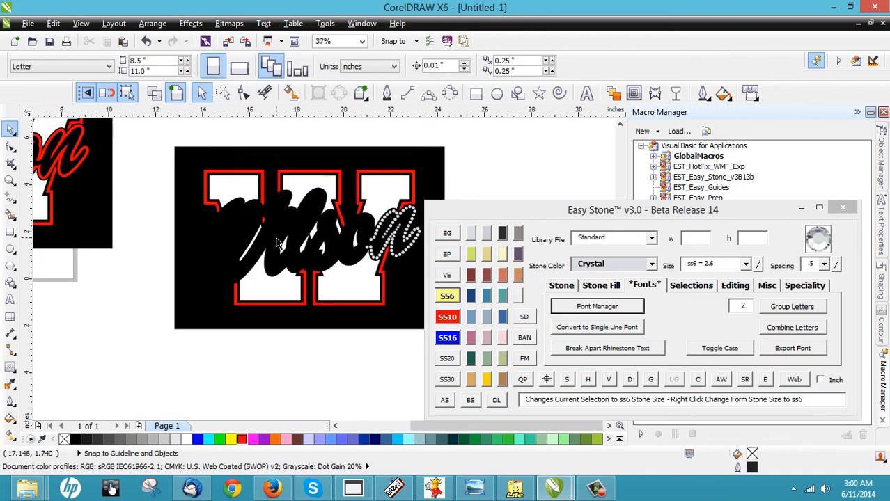
Undo the outline deletions and the moves, returning the script outline and stones below the W design
scroll(277, 243, "down", 1)
left_click(306, 275)
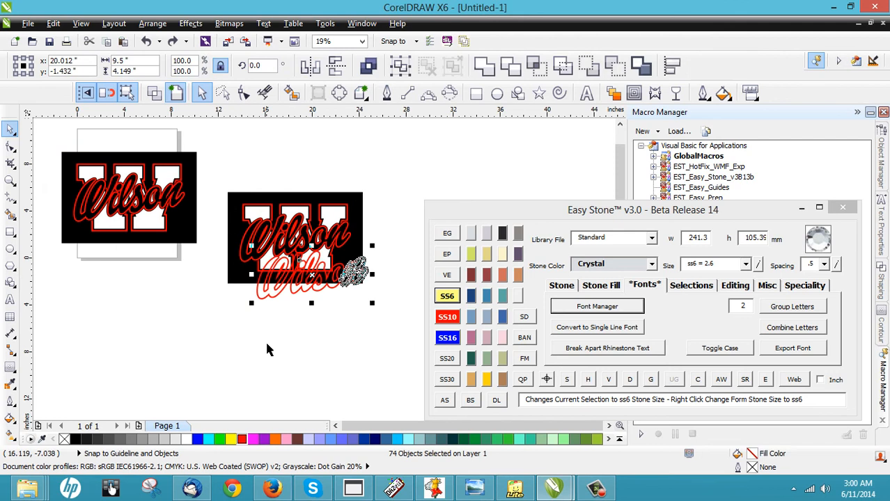
left_click(256, 372)
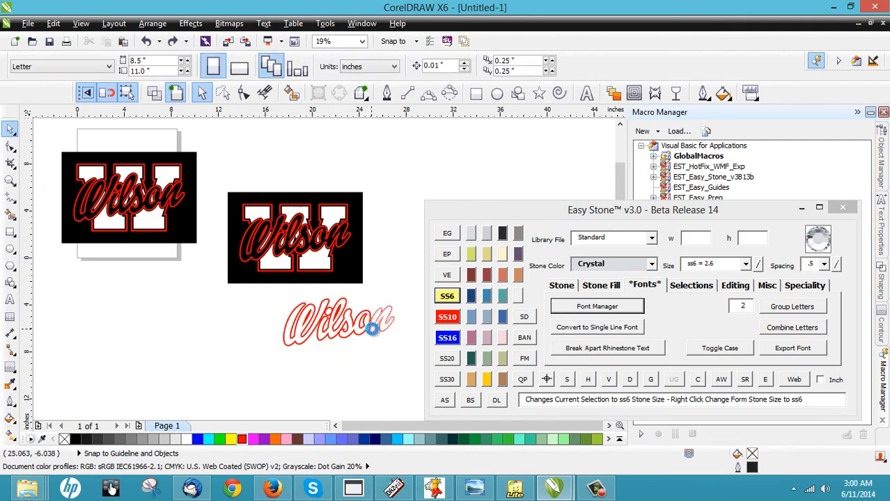
Copy the ss10 stone from the n's left connecting stroke to the pointed junction between the s and the o
scroll(371, 329, "up", 2)
scroll(370, 312, "up", 2)
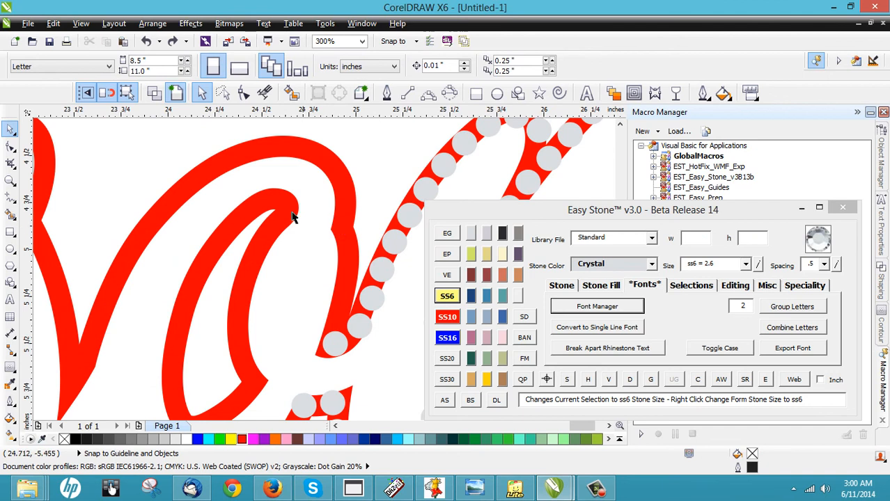
scroll(292, 217, "down", 2)
scroll(254, 272, "up", 2)
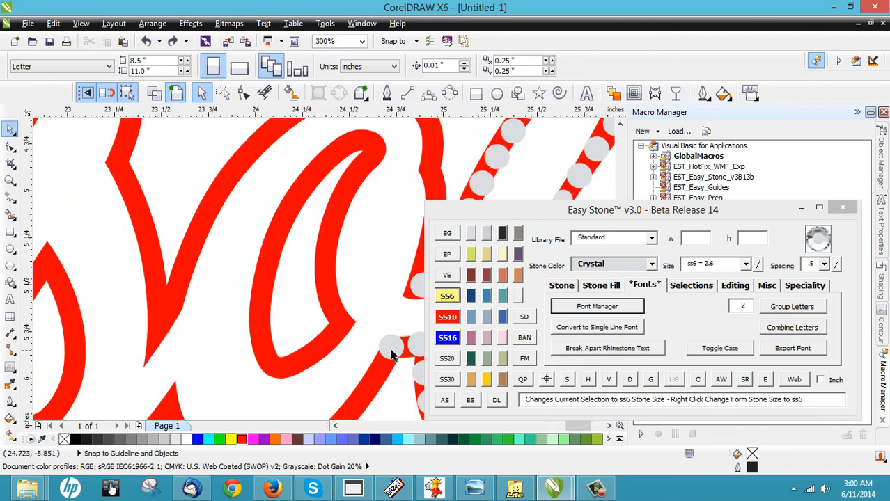
left_click(391, 352)
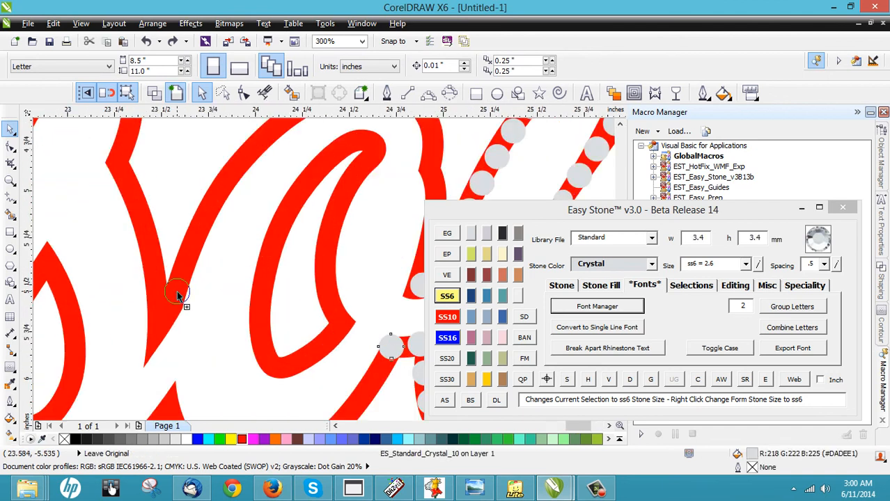
left_click_drag(178, 296, 135, 387)
Add copies below the junction's ss10 stone as ss6 stones, continuing down to the red point's tip
scroll(167, 305, "up", 1)
right_click(147, 333)
left_click(447, 295)
scroll(170, 331, "up", 1)
scroll(237, 226, "down", 1)
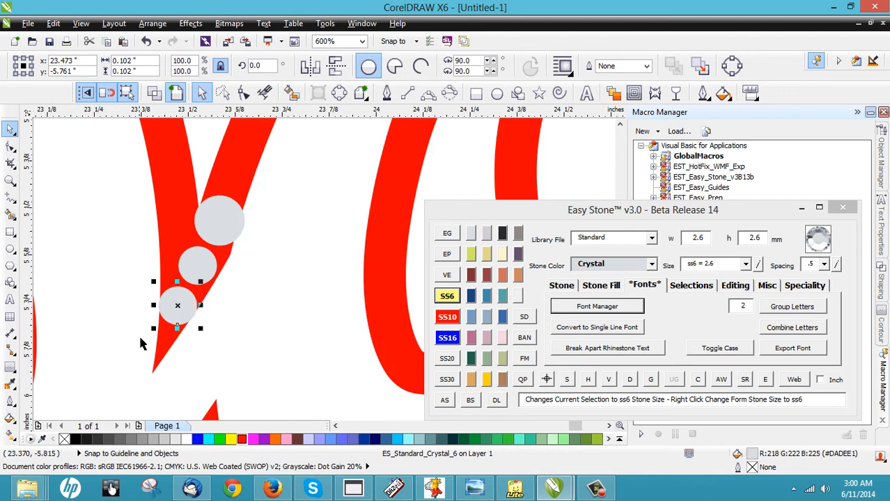
scroll(178, 302, "up", 1)
left_click_drag(177, 303, 140, 396)
right_click(141, 397)
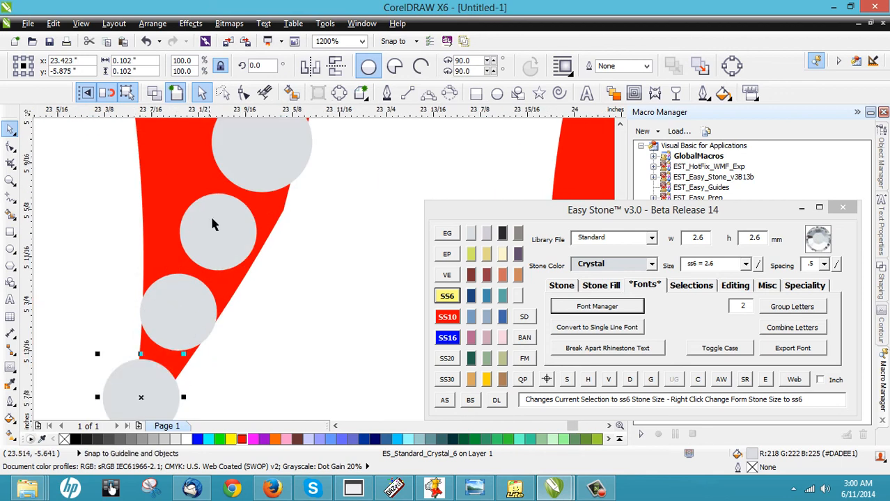
Shift the uppermost ss6 stone towards the band's right edge and place an ss6 copy beside it on the left
left_click_drag(215, 224, 232, 240)
right_click(162, 195)
left_click_drag(163, 222, 169, 229)
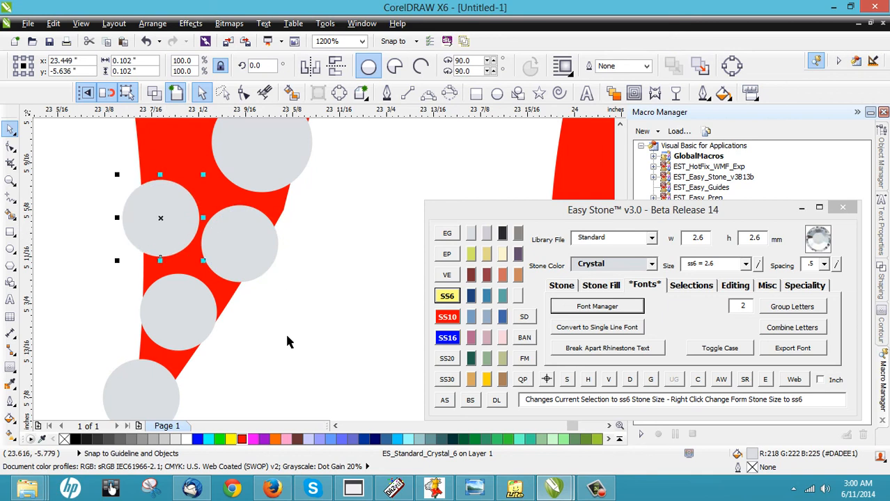
Place another ss6 copy above the left ss6 stone in the s's band, beside the junction's ss10 stone
scroll(287, 336, "down", 1)
scroll(210, 190, "up", 1)
right_click(230, 247)
left_click_drag(232, 331, 233, 247)
scroll(176, 246, "down", 2)
left_click(174, 247)
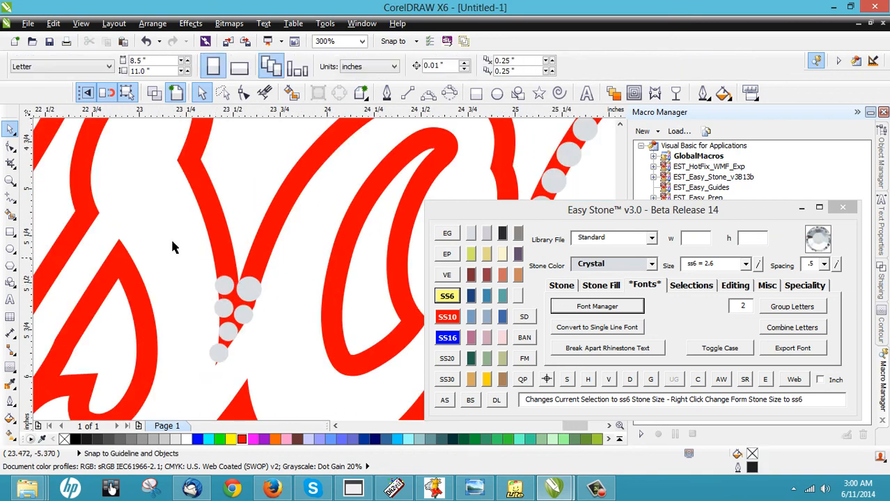
Copy the junction's ss10 stone to the s's right-hand corner and to the band just above the ss6 stones
mouse_move(253, 300)
left_mouse_down()
mouse_move(171, 151)
mouse_move(200, 167)
mouse_move(179, 177)
mouse_move(232, 362)
mouse_move(238, 356)
left_mouse_up()
right_click(189, 157)
scroll(200, 167, "up", 1)
right_click(232, 359)
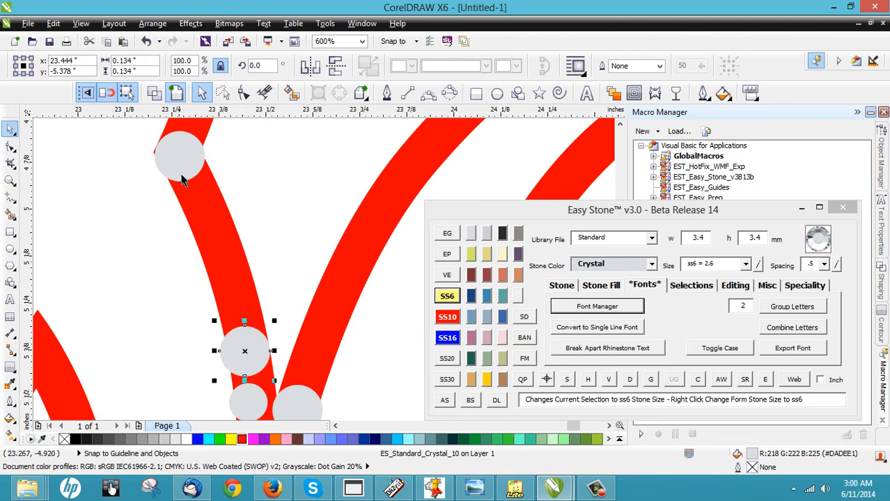
Add stones between the two ss10 copies, bend their path to follow the s's band, and delete the path
left_click(446, 401)
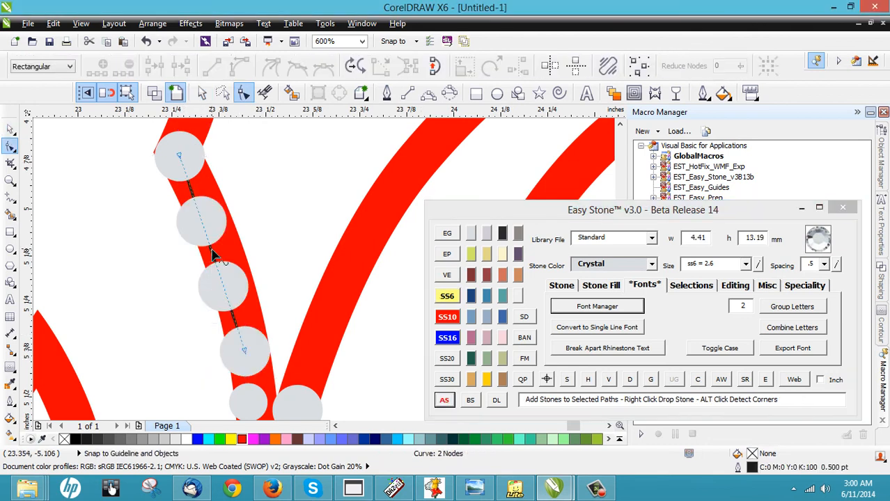
left_click_drag(215, 243, 219, 240)
key("space")
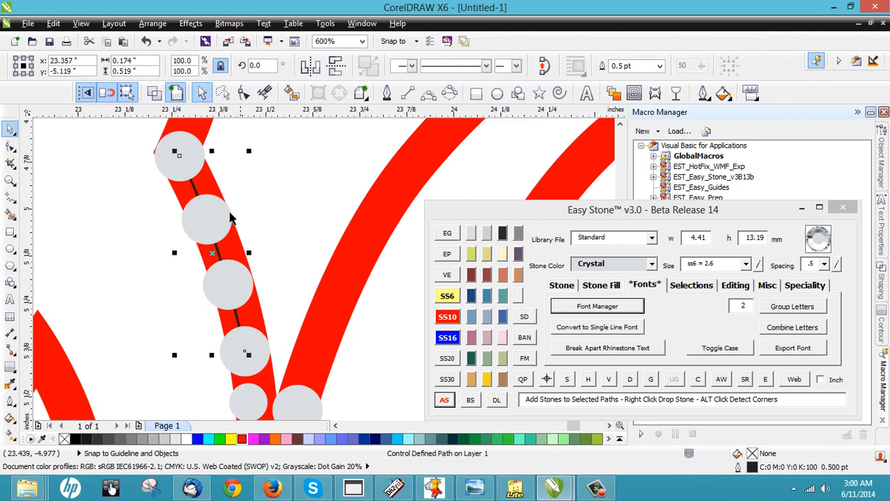
left_click(229, 216)
left_click(629, 380)
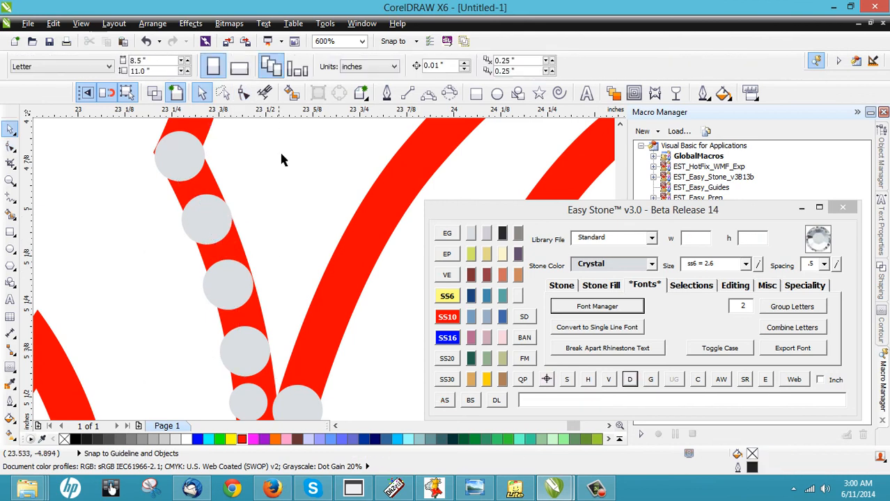
Copy the junction's ss10 stone onto the o's upper-left outer band and select both stones as the run's ends
scroll(268, 164, "down", 1)
scroll(159, 312, "down", 1)
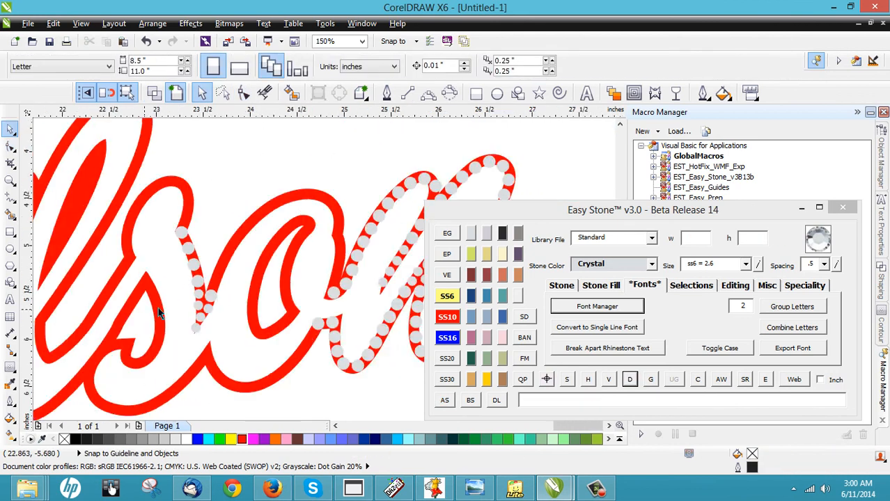
scroll(226, 249, "up", 1)
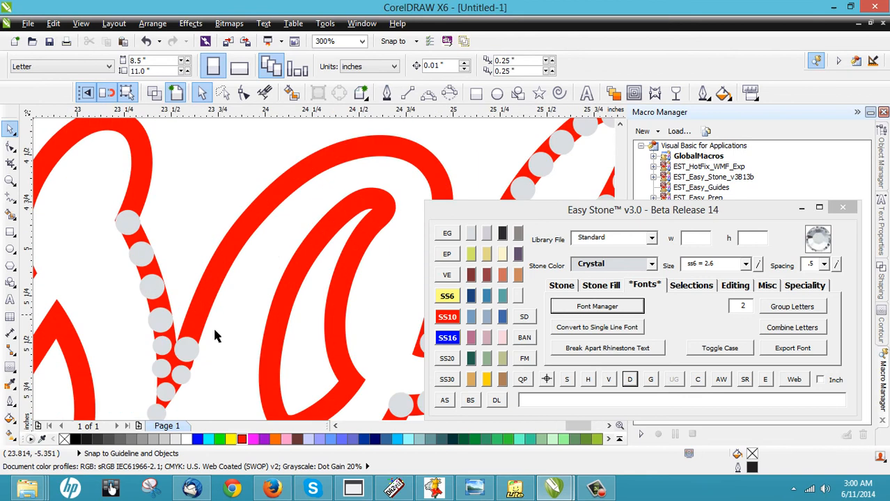
left_click_drag(189, 353, 303, 177)
left_click(184, 351, "shift")
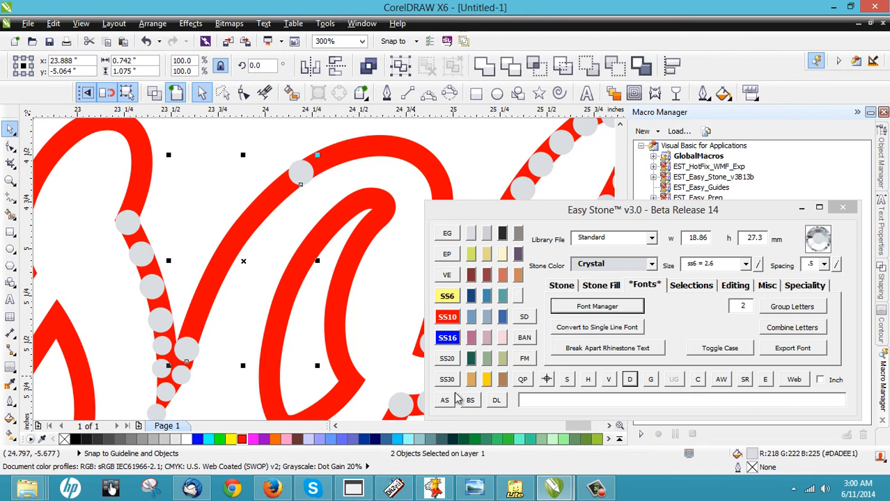
Add stones between both ends, curve their path along the o's left outer band, and delete the path
left_click(444, 399)
left_click_drag(243, 260, 234, 241)
key("space")
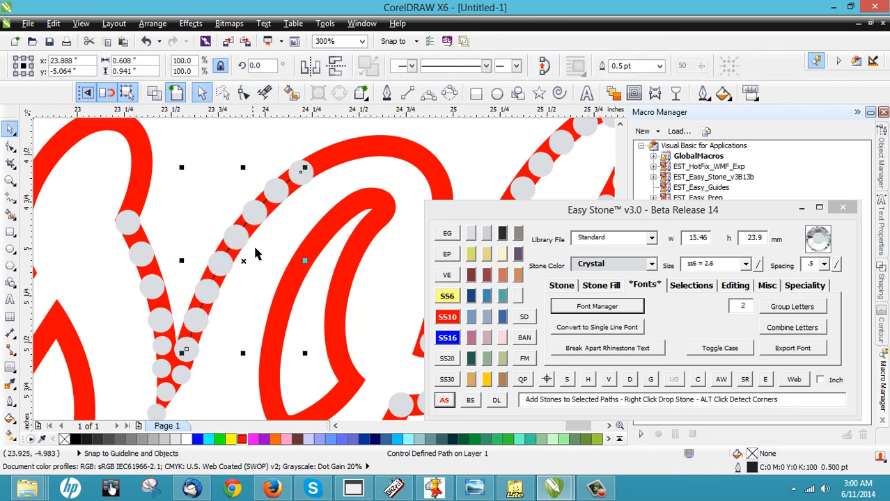
left_click(246, 242)
left_click(630, 380)
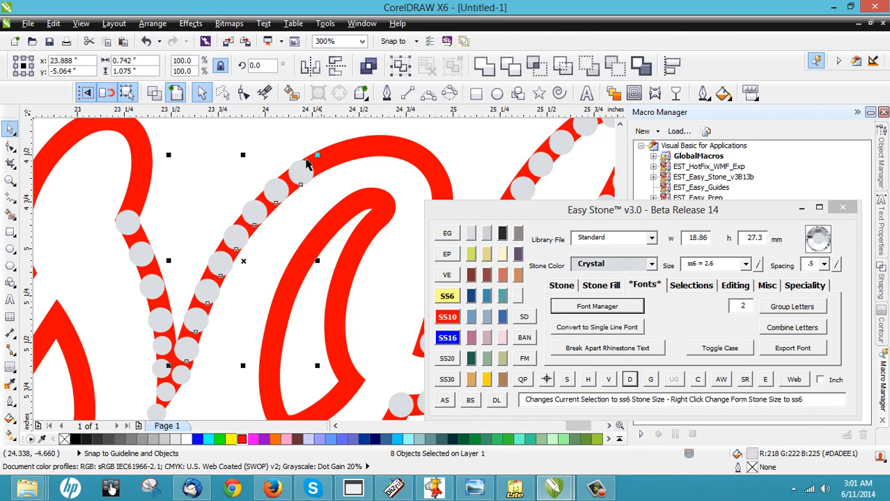
left_click(256, 126)
Copy the uppermost ss10 stone over to the o's right outer band and select both stones
scroll(370, 172, "down", 1)
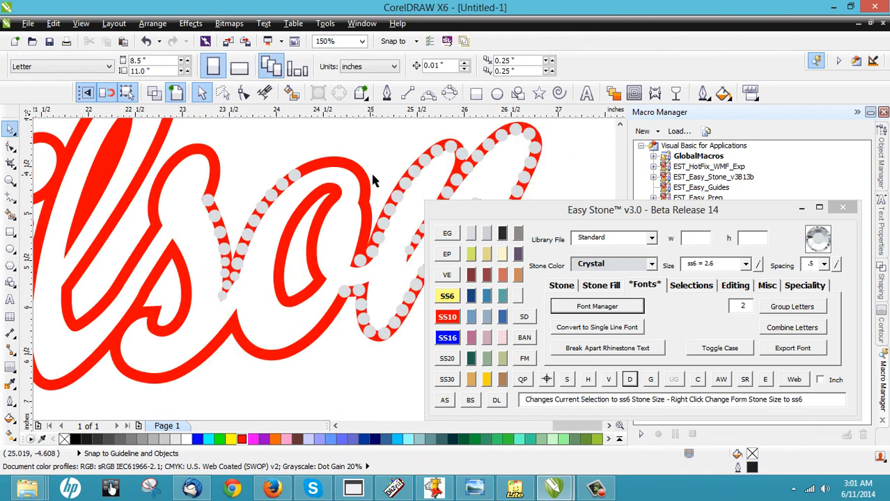
scroll(370, 174, "up", 1)
left_click_drag(221, 180, 354, 230)
left_click(220, 178, "shift")
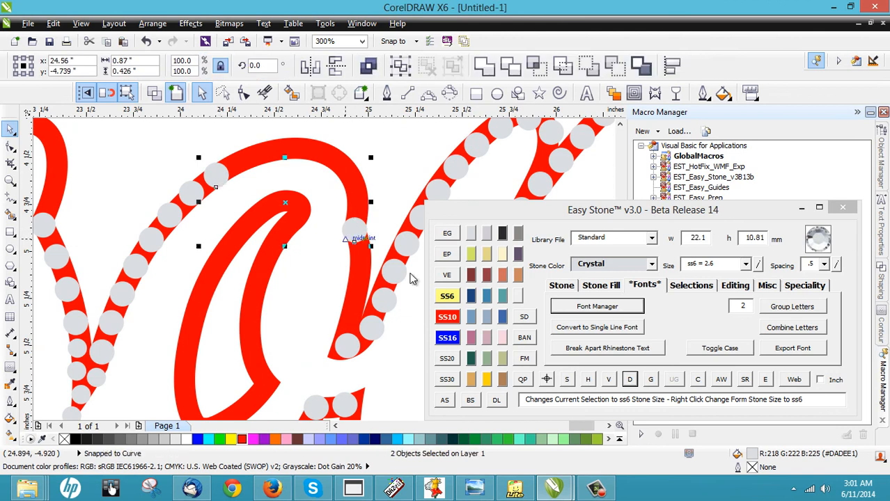
Add stones between the two ends, curve their path over the top of the o's outer band, and delete the path
left_click(445, 400)
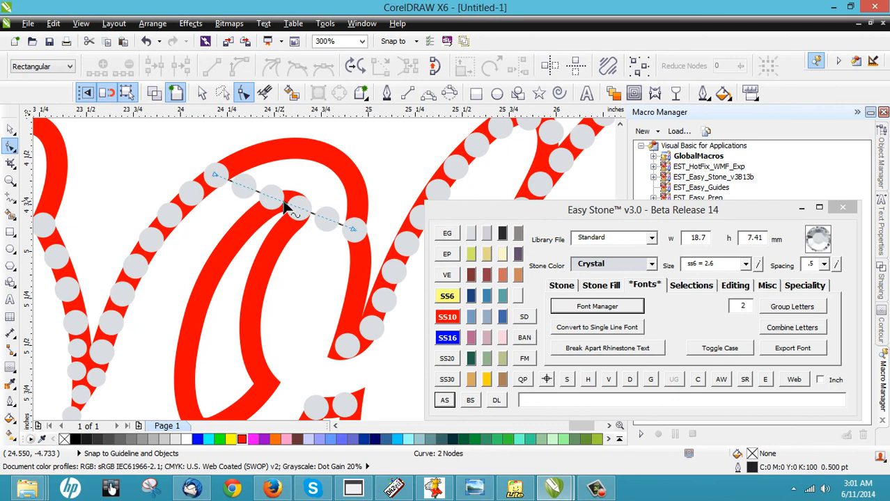
left_click_drag(294, 198, 375, 144)
left_click(353, 234)
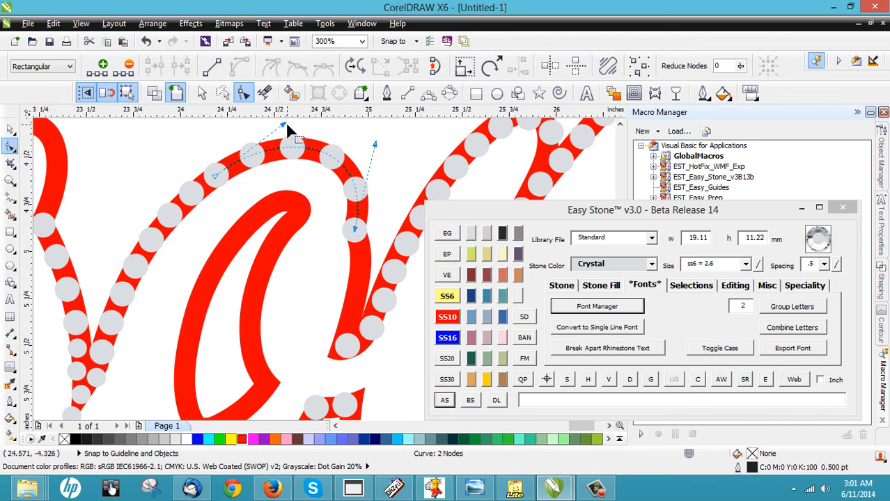
key("space")
left_click(321, 142)
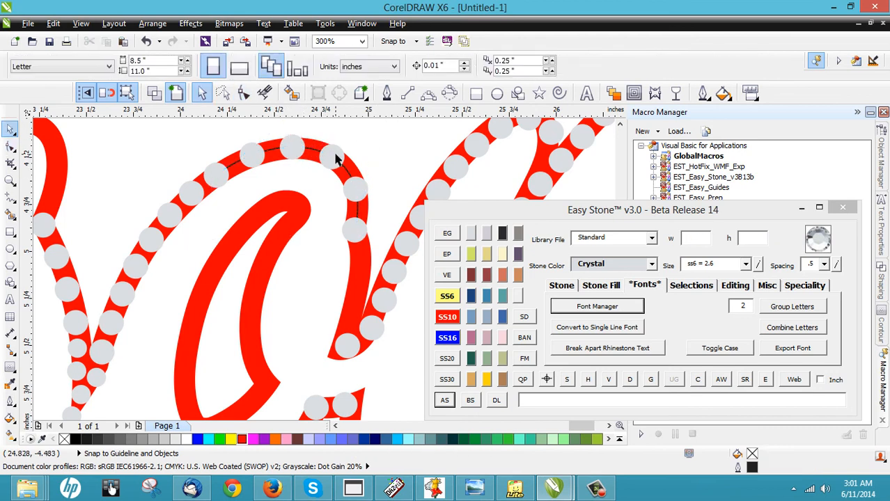
left_click(630, 379)
left_click(308, 184)
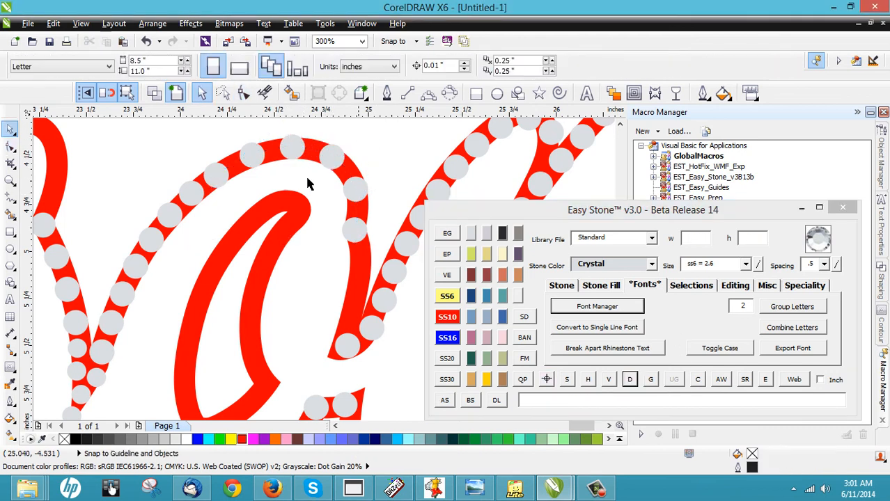
Select the o's outer stones down to the ss6 stone at the s junction and respace them evenly
key("F3")
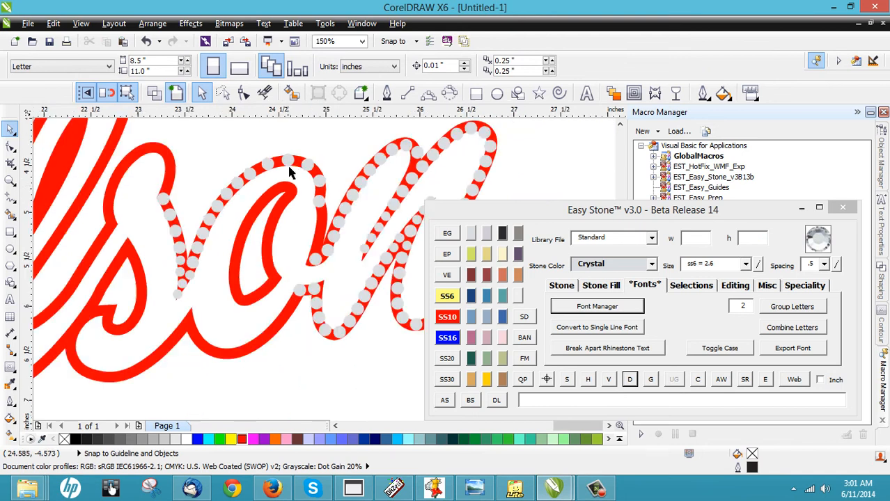
mouse_move(216, 154)
left_mouse_down()
mouse_move(337, 178)
mouse_move(332, 211)
mouse_move(221, 281)
mouse_move(186, 252)
left_mouse_up()
left_click(191, 278, "shift")
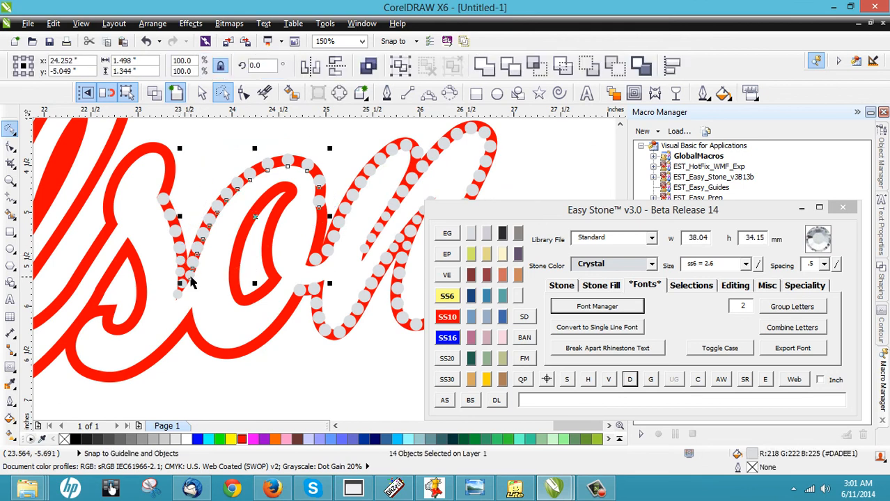
left_click(625, 383)
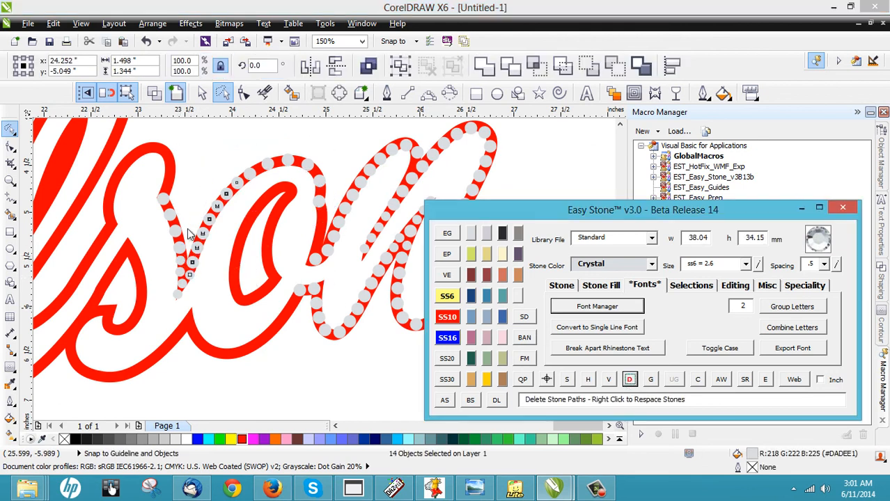
left_click(246, 156)
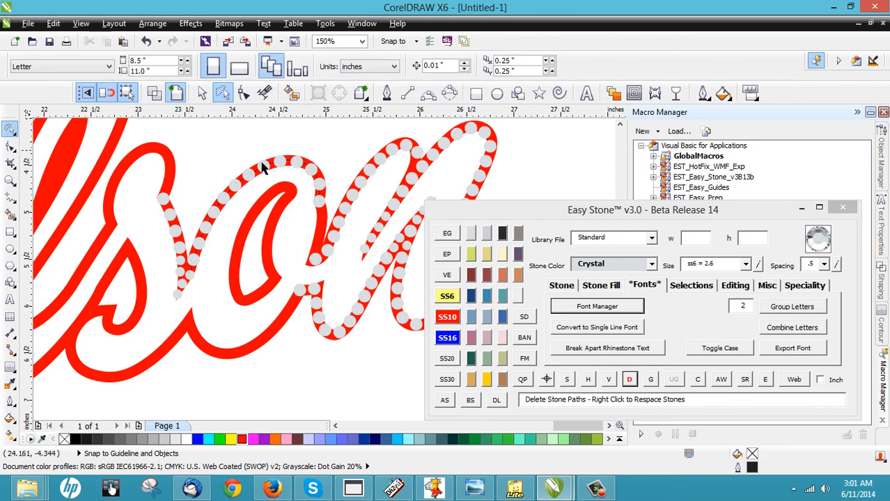
Select the stone path along the o's outer band and respace its stones
scroll(261, 172, "up", 1)
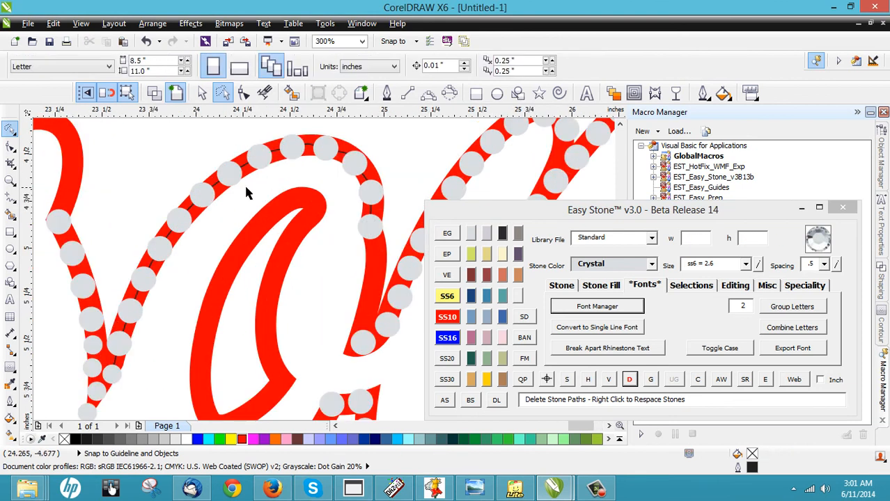
left_click(234, 177)
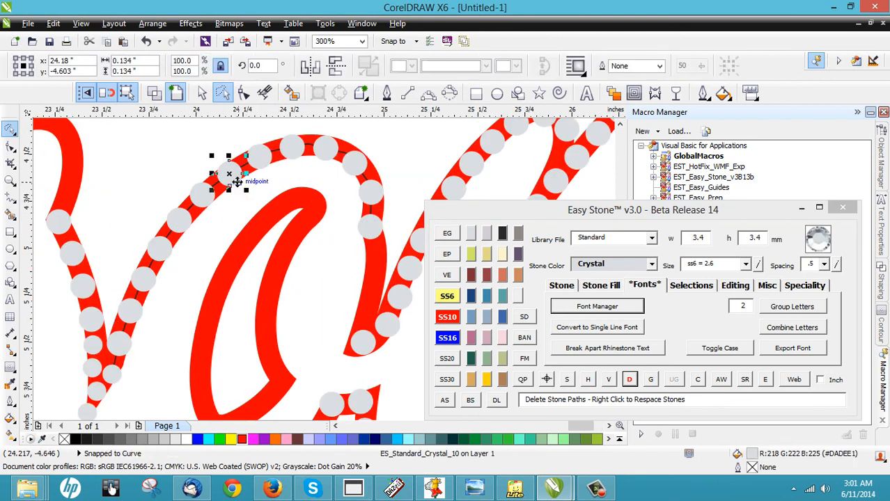
left_click(283, 150)
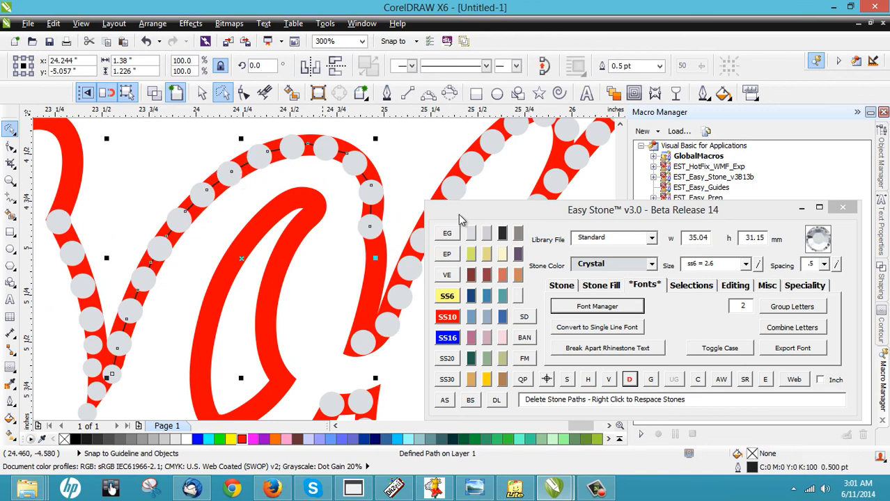
left_click(630, 380)
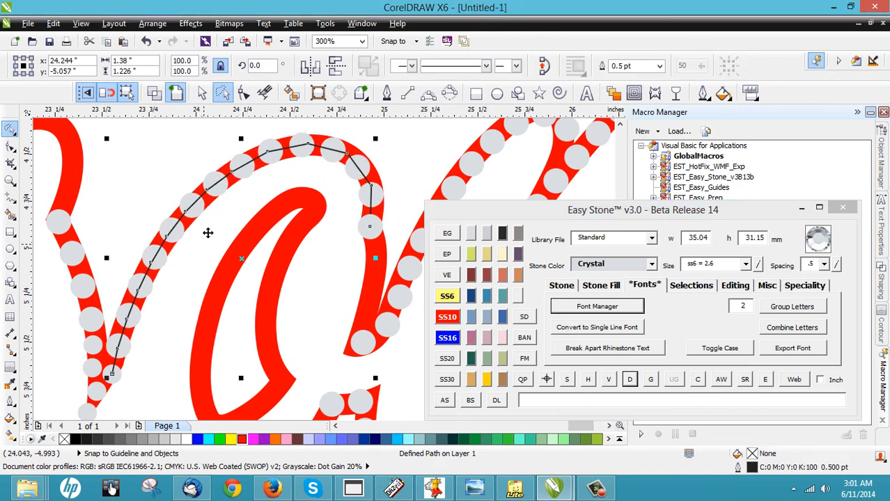
left_click(142, 172)
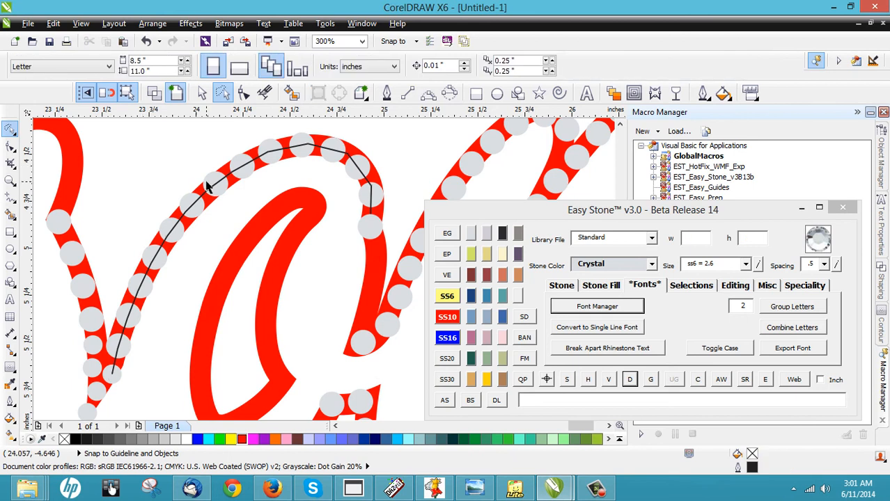
Respace the stones on the o's outer path once more and remove the path
left_click(207, 182)
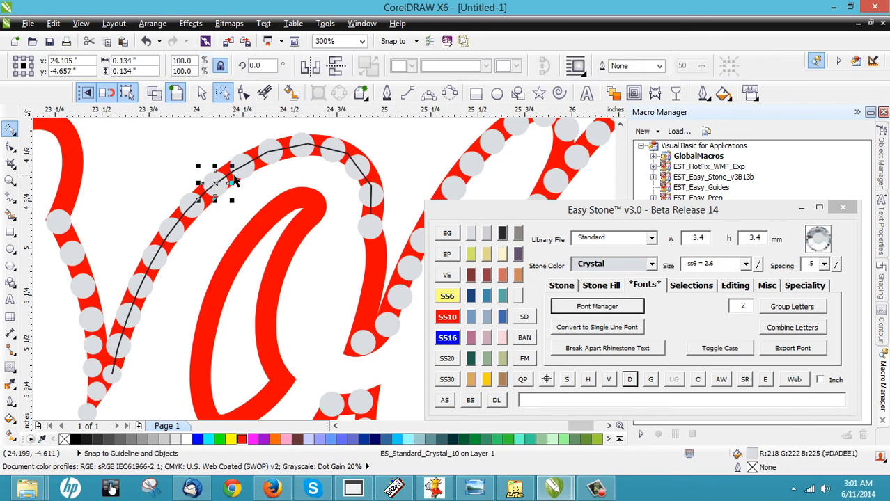
left_click(345, 152)
right_click(630, 379)
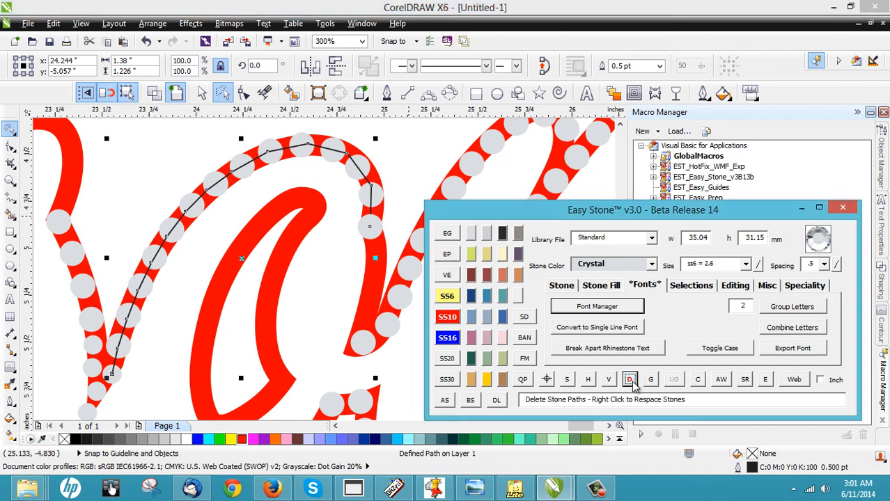
left_click(415, 160)
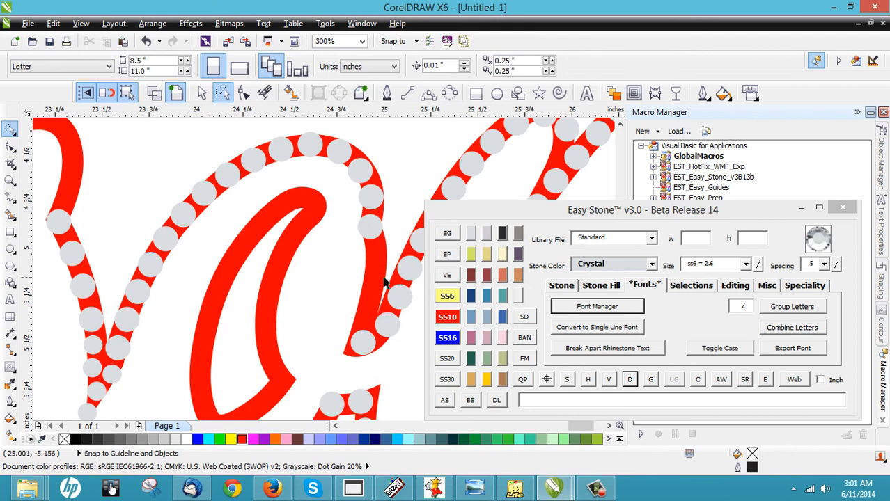
Copy ss10 stones down the o's right band towards the n junction and change the lowest copy to ss6
scroll(384, 282, "up", 1)
right_click(359, 236)
left_click_drag(348, 180, 359, 239)
left_click_drag(359, 250, 352, 305)
right_click(352, 305)
left_click_drag(354, 308, 354, 314)
left_click_drag(354, 314, 336, 368)
right_click(338, 361)
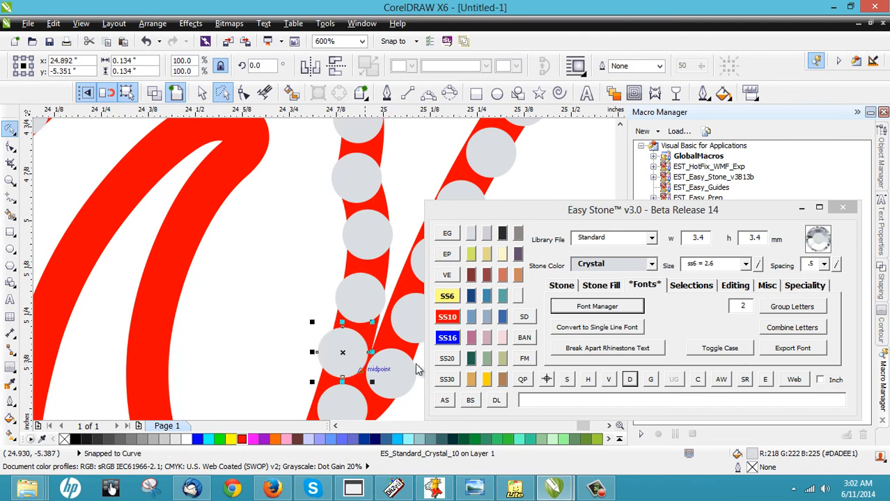
left_click(447, 295)
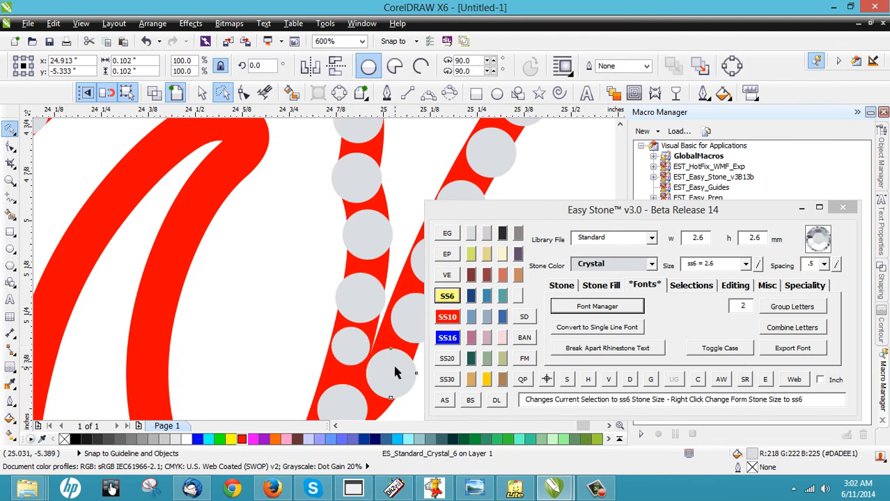
Change the n's ss10 stone beside the new ss6 stone to ss6 and shift it slightly up
scroll(341, 318, "down", 2)
scroll(369, 352, "up", 3)
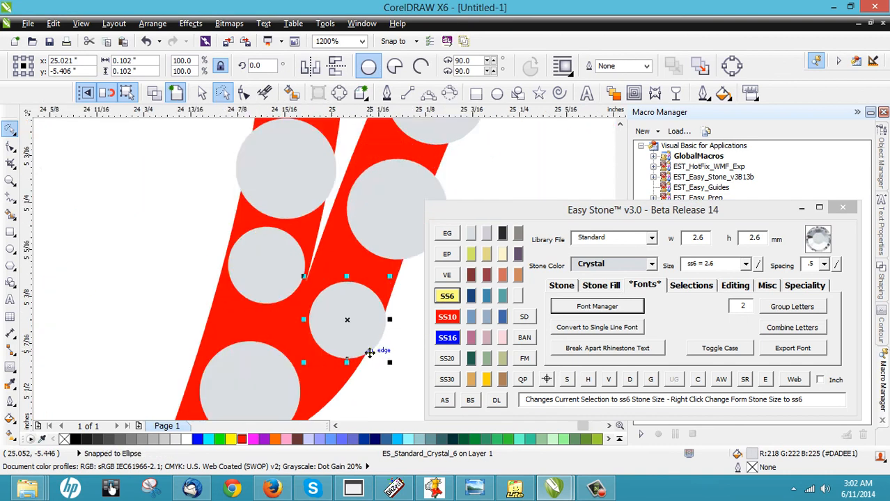
left_click_drag(346, 334, 350, 282)
Shift the ss10 stone below the o-n junction up and to the right, and place an ss6 copy at the band's lower-left tip
scroll(296, 260, "down", 1)
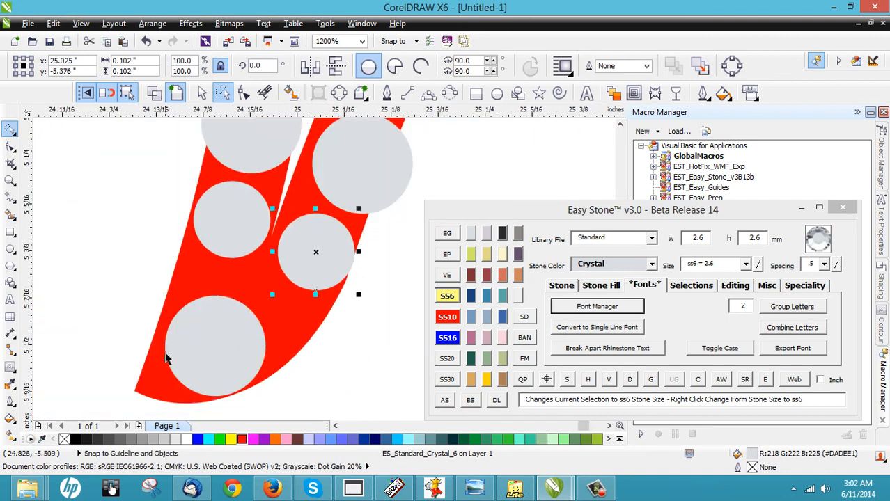
left_click_drag(174, 355, 199, 329)
left_click_drag(295, 264, 174, 415)
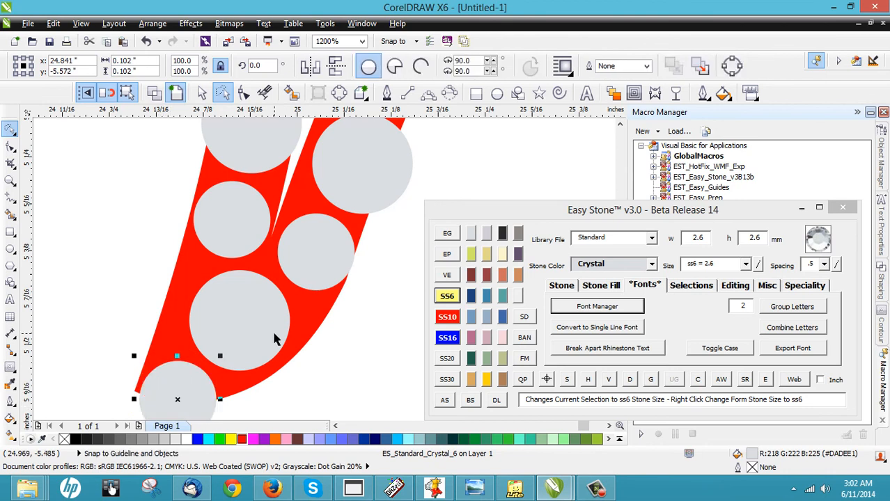
left_click(254, 239)
scroll(281, 221, "down", 3)
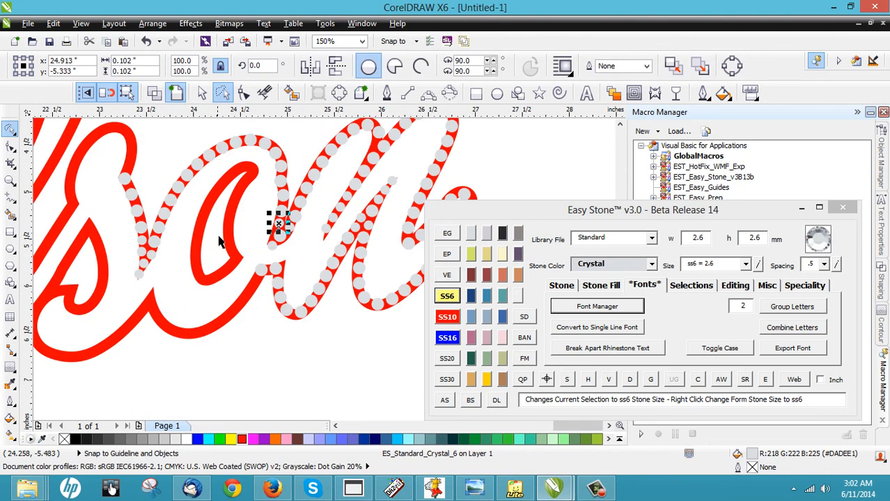
key("Escape")
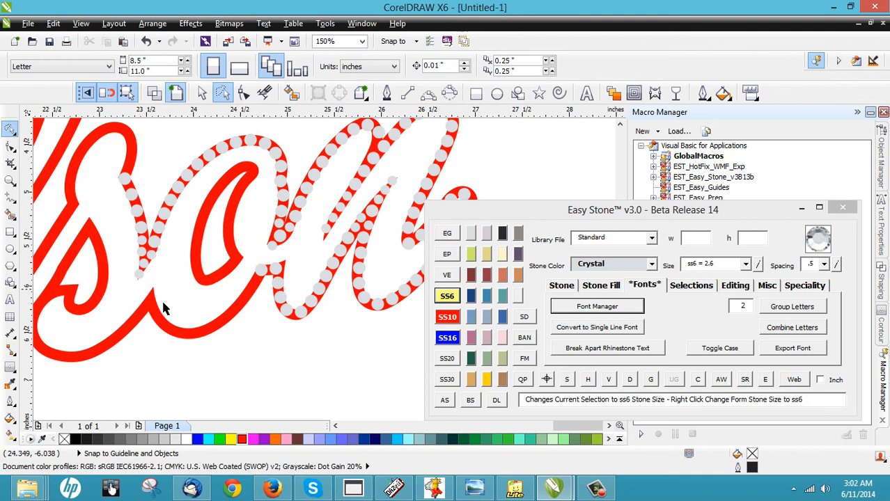
Copy an ss10 stone to the peak of the s-o junction below the o's left band and an ss6 stone to the tip just above it
scroll(164, 308, "up", 1)
mouse_move(372, 232)
left_mouse_down()
mouse_move(163, 297)
mouse_move(125, 294)
mouse_move(128, 284)
mouse_move(151, 305)
mouse_move(138, 304)
left_mouse_up()
scroll(152, 306, "up", 1)
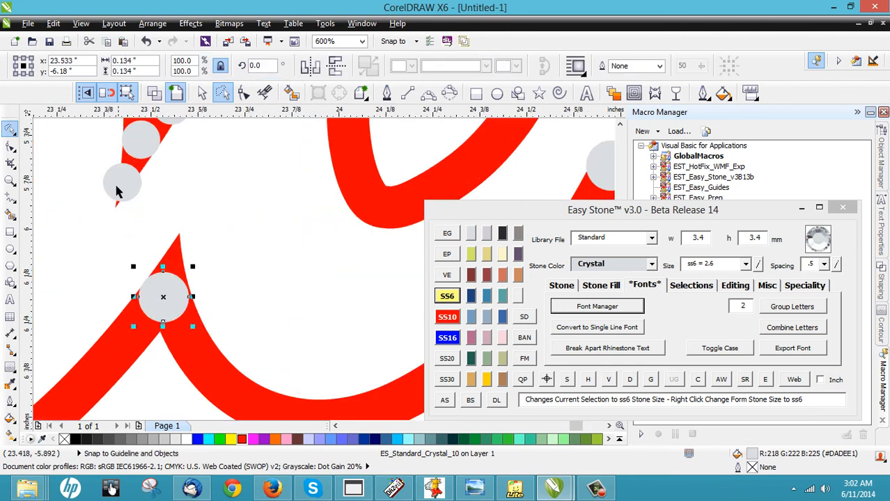
mouse_move(119, 188)
left_mouse_down()
mouse_move(173, 236)
mouse_move(166, 252)
left_mouse_up()
scroll(167, 252, "down", 1)
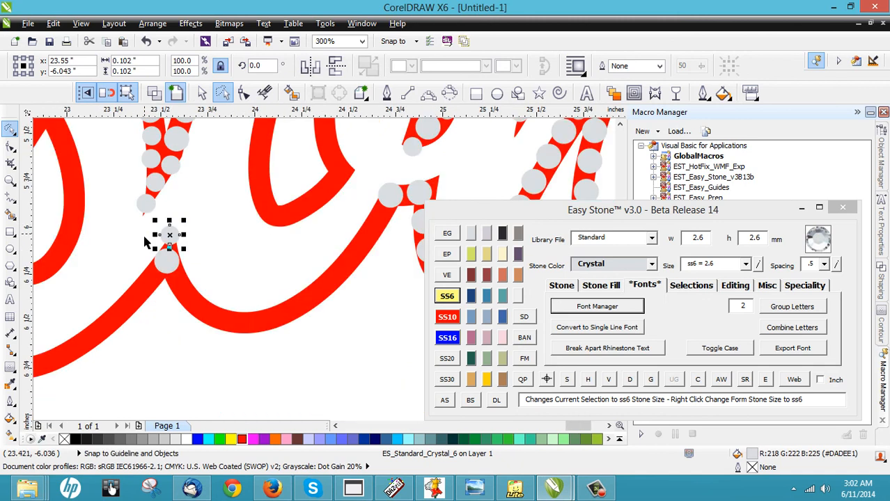
Add a stone path between the ss10 stones at the s-o and o-n junctions and curve it along the o's bottom band
left_click(166, 263)
left_click(375, 206, "shift")
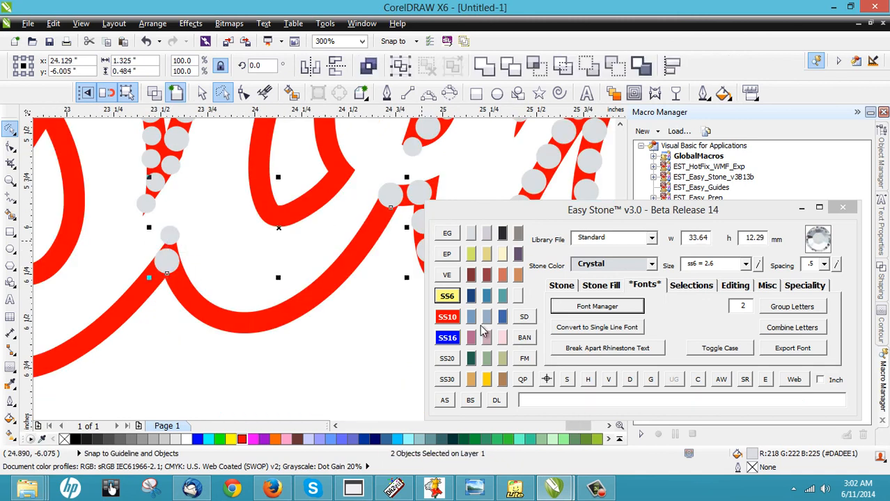
left_click(444, 401)
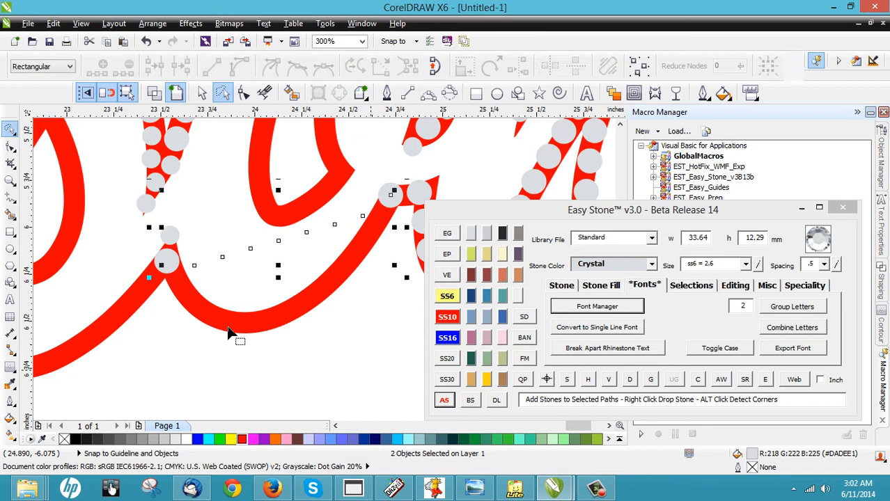
left_click_drag(238, 241, 226, 324)
left_click(391, 196)
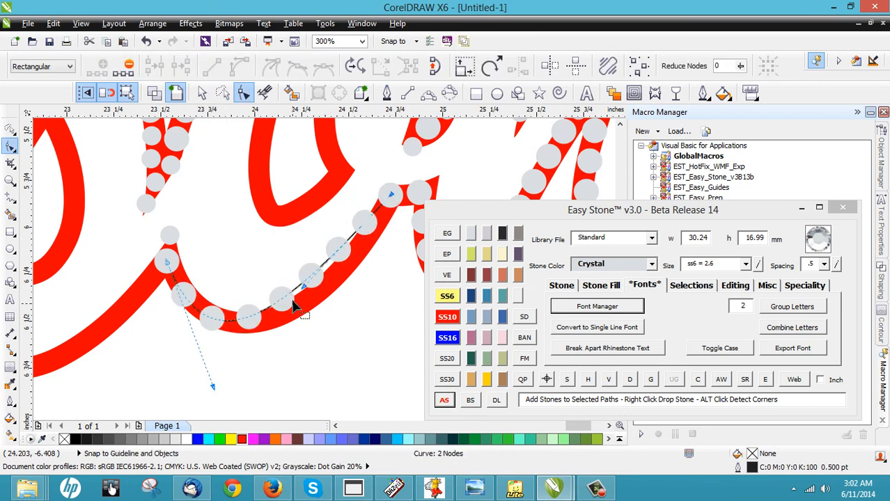
left_click_drag(304, 292, 333, 302)
key("space")
left_click(311, 336)
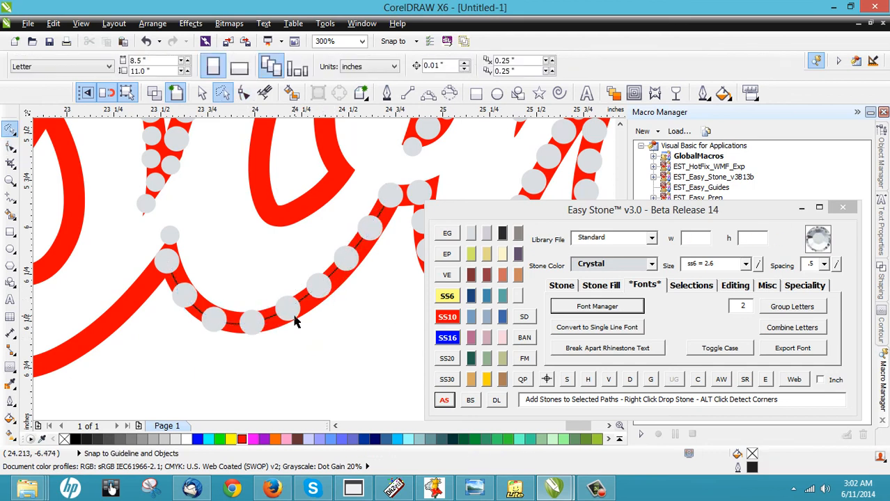
Respace the o's bottom path to 9 intermediate stones and break the stones from the path
left_click(294, 320)
left_click(546, 379)
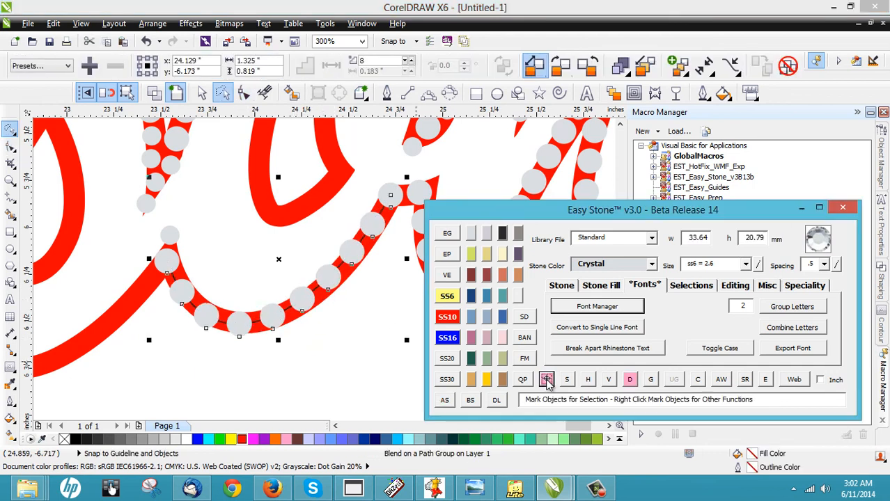
left_click(546, 379)
left_click(546, 379)
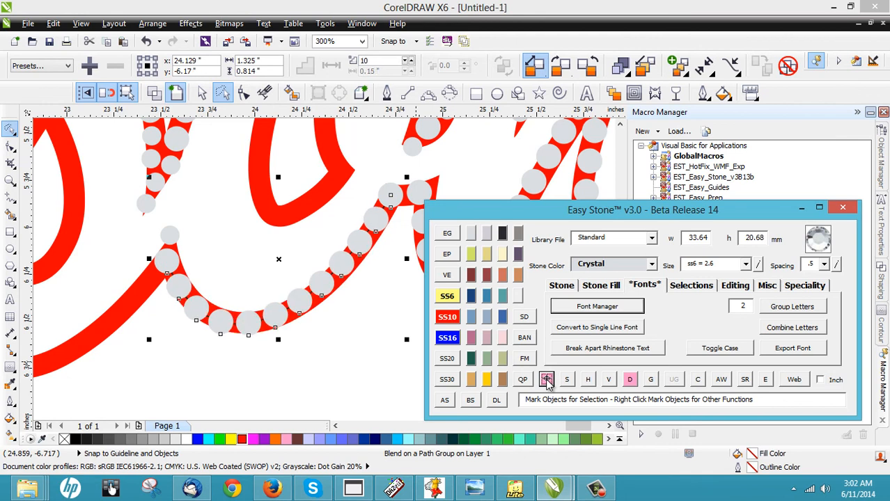
left_click(547, 379)
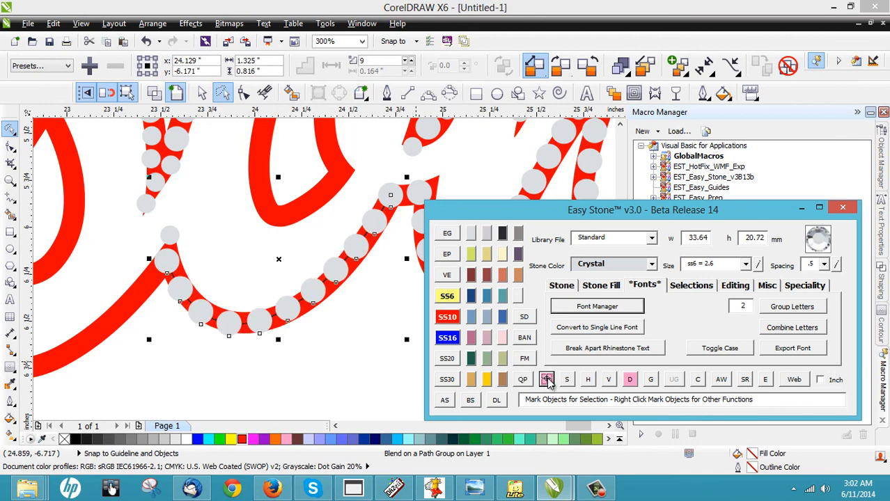
left_click(629, 379)
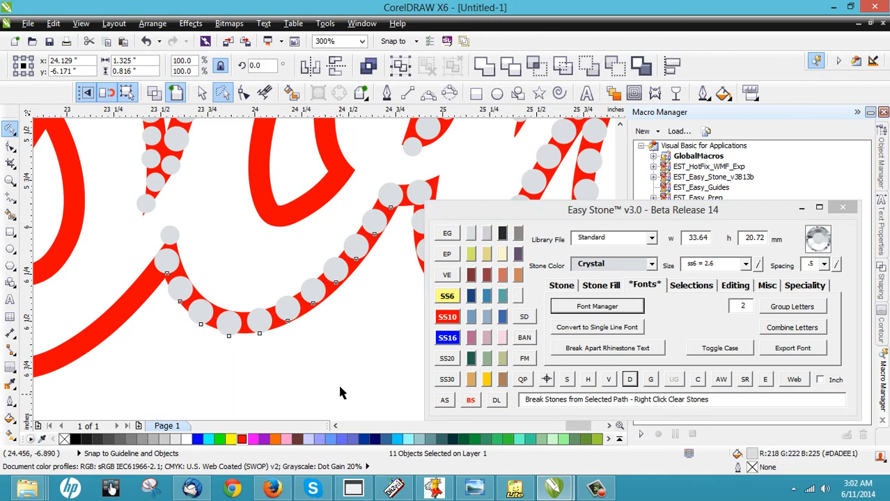
Examine the stone placement on the o and n against the whole script name and the varsity W artwork
scroll(287, 278, "down", 2)
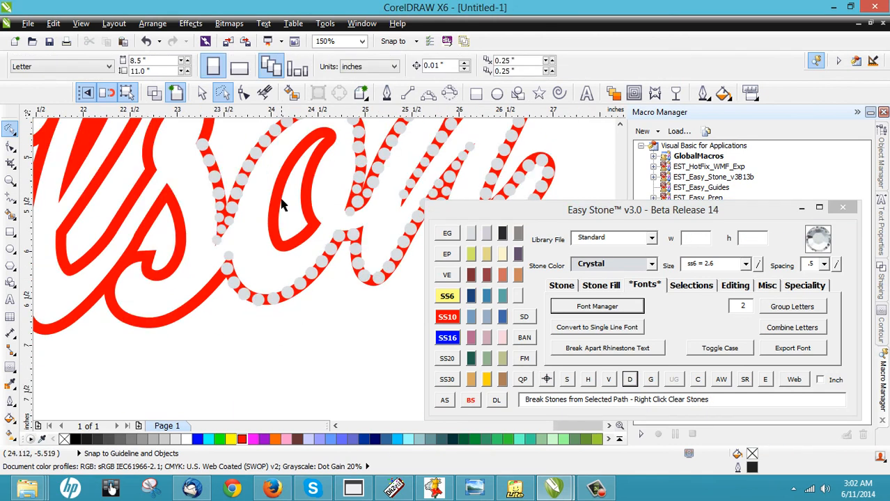
scroll(239, 275, "down", 1)
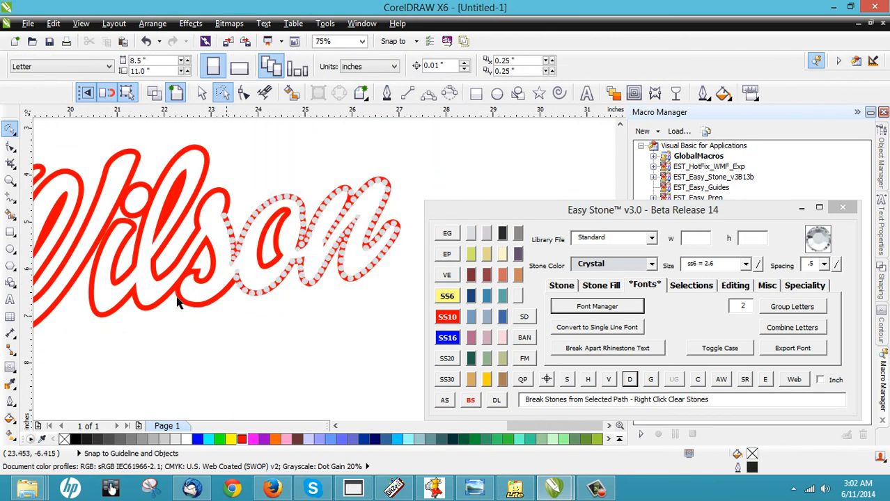
scroll(408, 252, "down", 1)
scroll(309, 265, "up", 1)
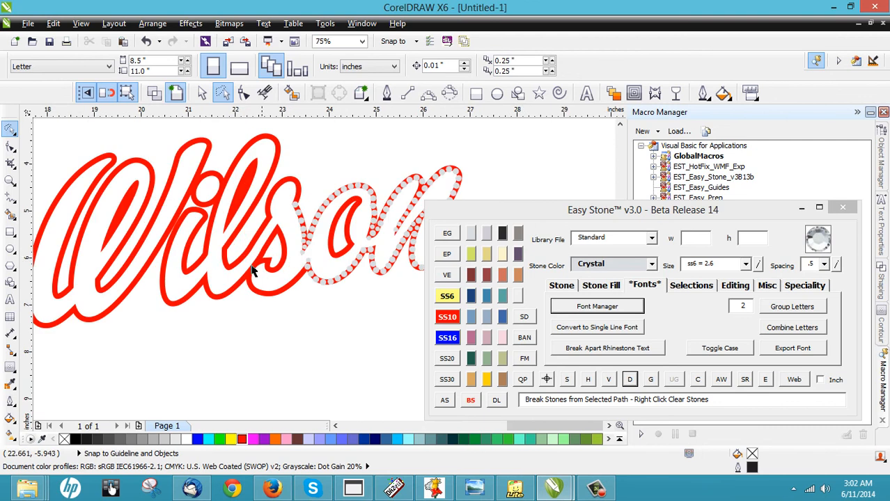
scroll(251, 273, "down", 1)
scroll(268, 275, "up", 1)
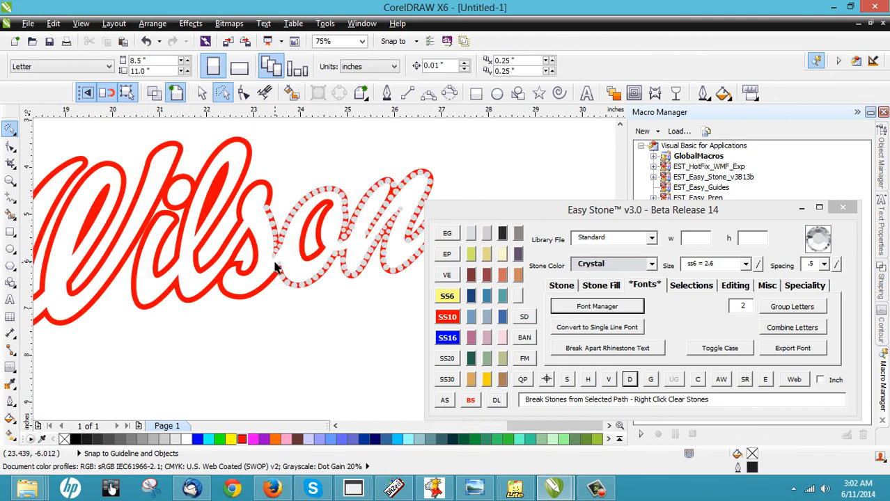
scroll(264, 314, "down", 1)
scroll(259, 314, "down", 1)
scroll(207, 224, "up", 1)
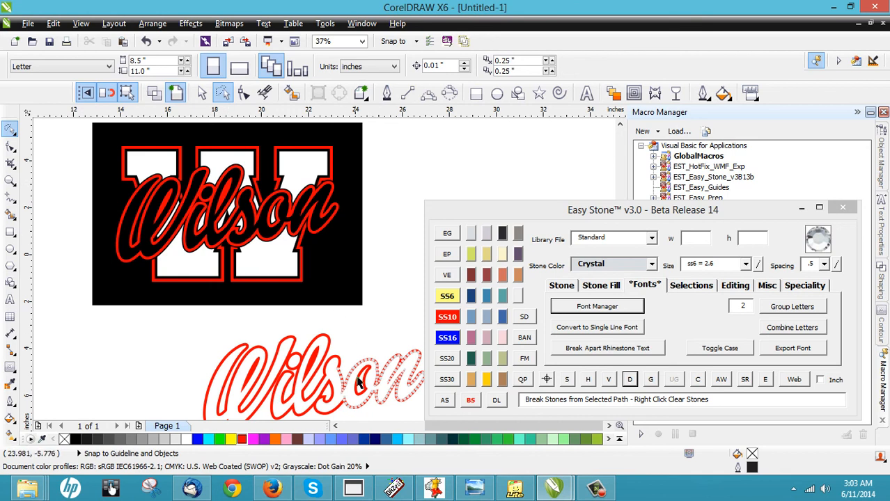
scroll(355, 345, "down", 1)
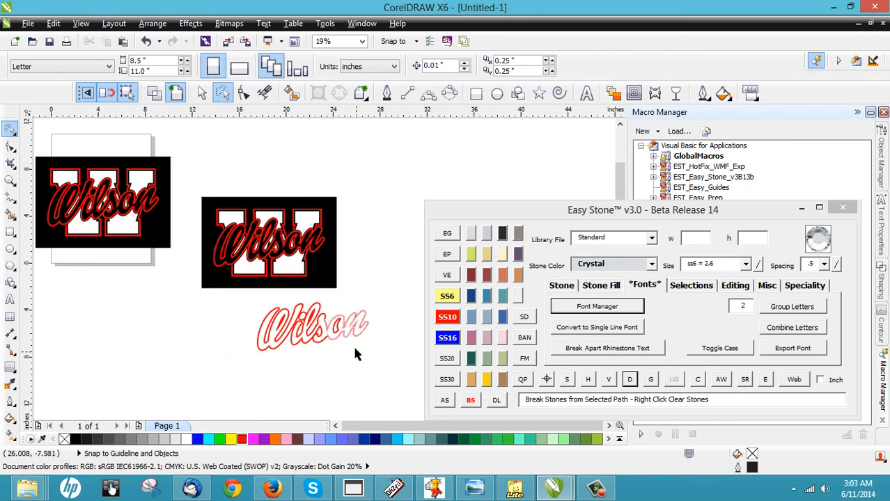
scroll(328, 322, "up", 2)
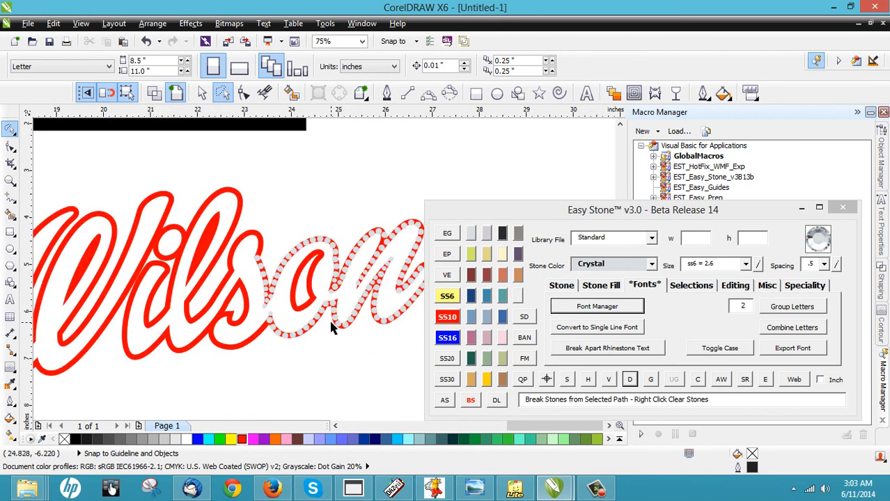